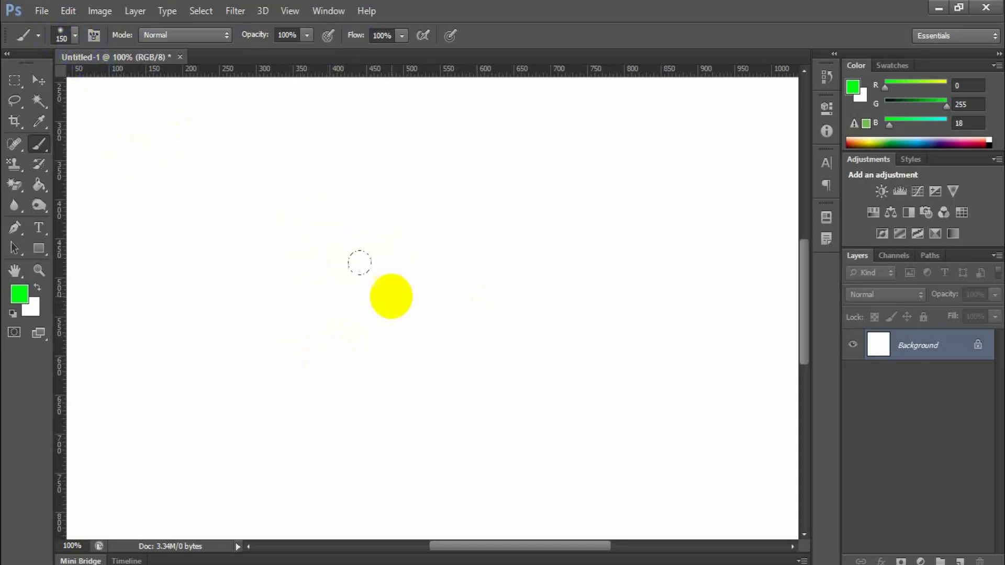
Step: Set the foreground colour to blue-violet 5120f1 and activate the Brush tool
left_click(17, 300)
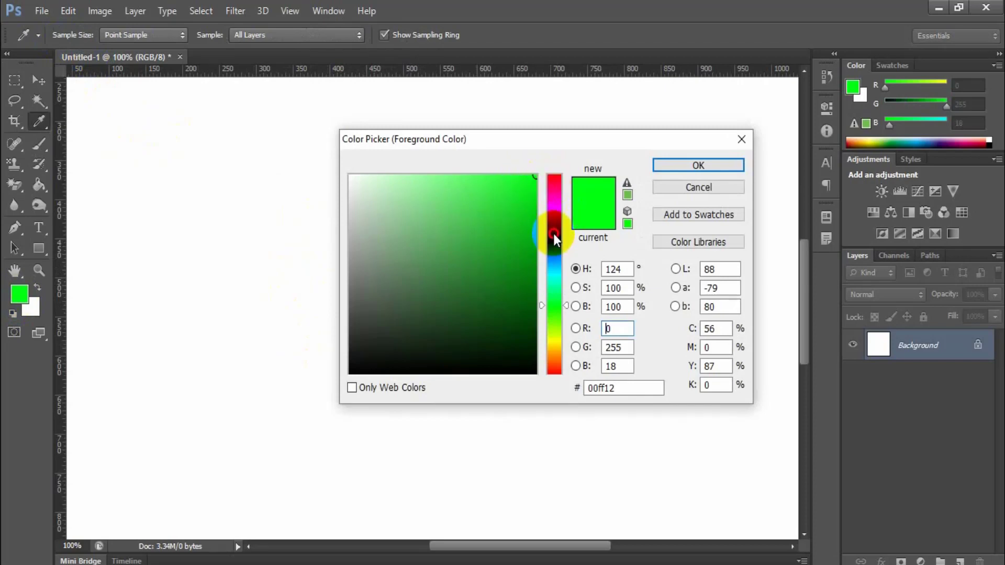
left_click(555, 234)
left_click(511, 186)
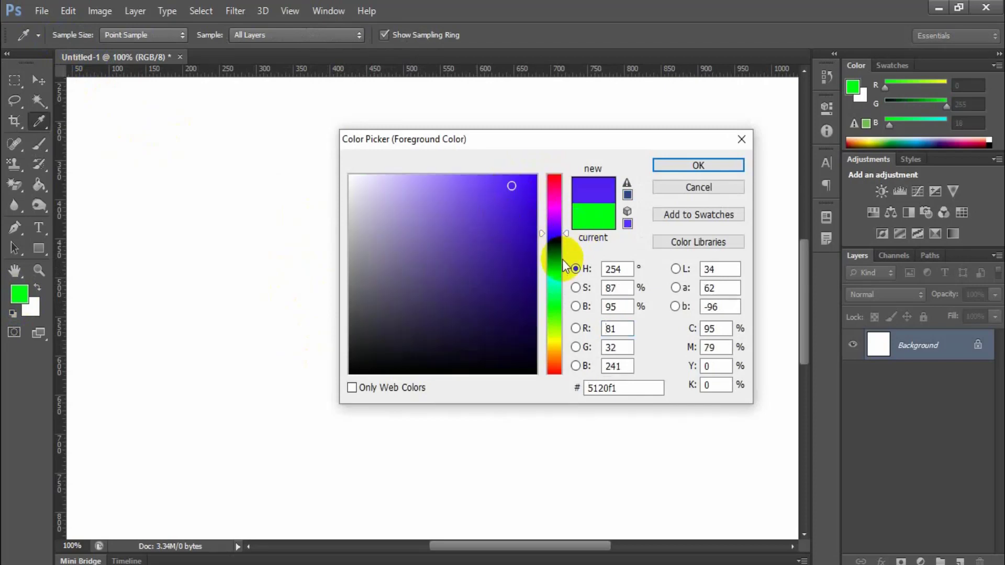
left_click(657, 166)
key("b")
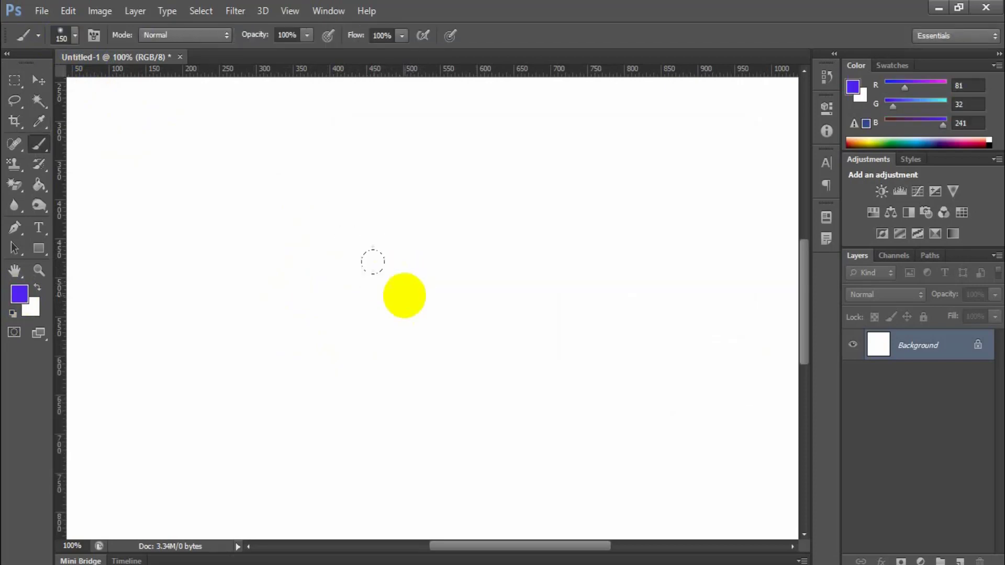
Step: Paint two soft diagonal blue-violet strokes and a small dot beside them with the 150 px brush
mouse_move(218, 371)
left_mouse_down()
mouse_move(378, 297)
mouse_move(528, 241)
left_mouse_up()
left_click(617, 395)
left_click_drag(610, 403, 619, 386)
left_click_drag(306, 444, 576, 334)
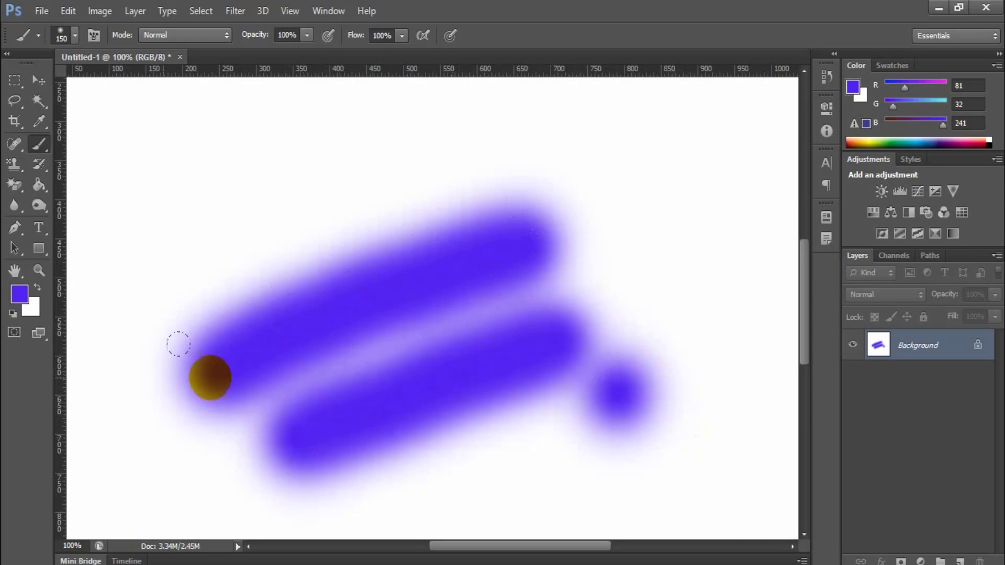
Step: Set the foreground colour to magenta c720f1 and paint soft diagonal strokes around and across the blue-violet ones
left_click(19, 294)
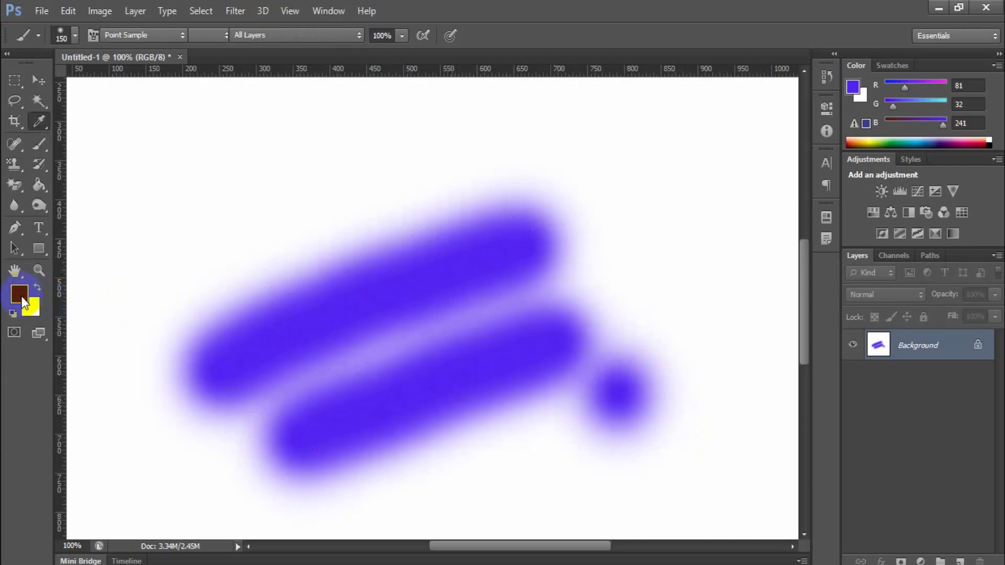
left_click(551, 215)
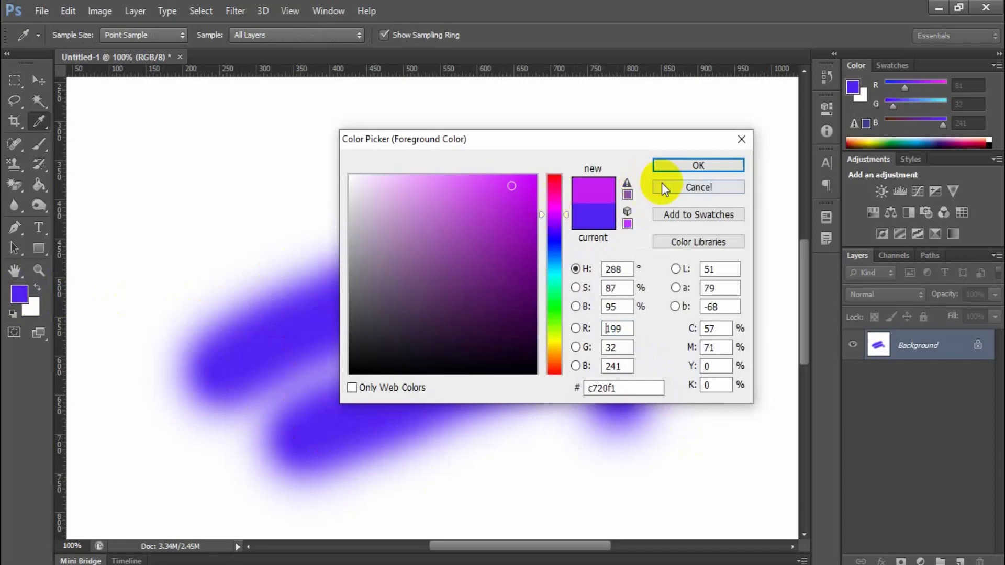
left_click(668, 165)
left_click_drag(167, 275, 395, 173)
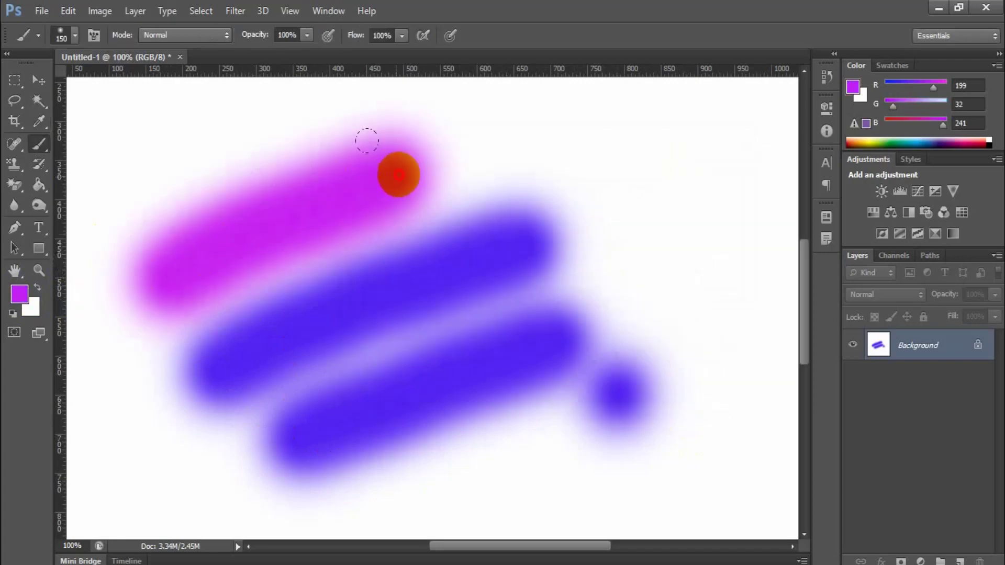
left_click_drag(648, 197, 459, 340)
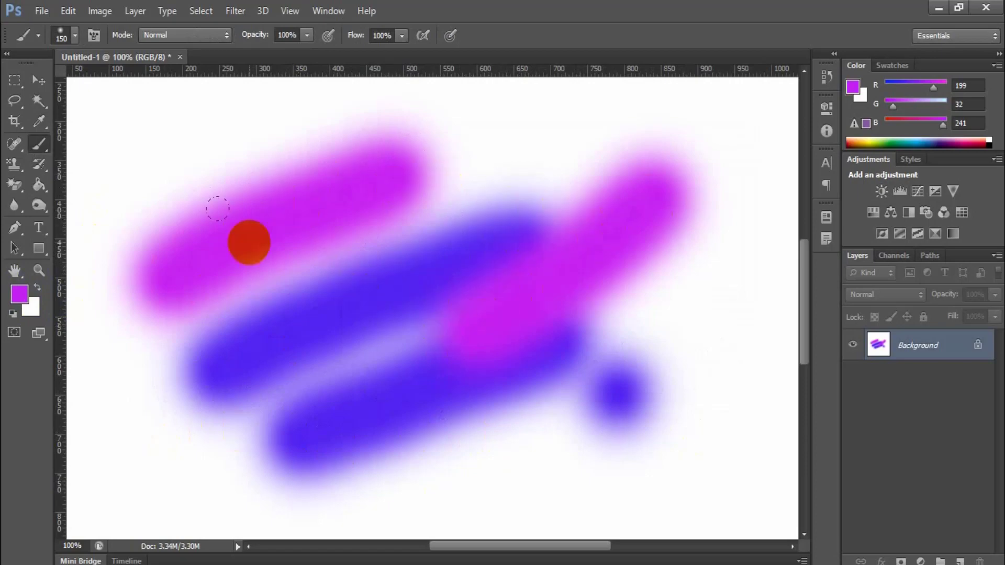
mouse_move(547, 454)
left_mouse_down()
mouse_move(633, 388)
mouse_move(536, 441)
mouse_move(693, 337)
mouse_move(513, 431)
mouse_move(565, 402)
mouse_move(533, 390)
left_mouse_up()
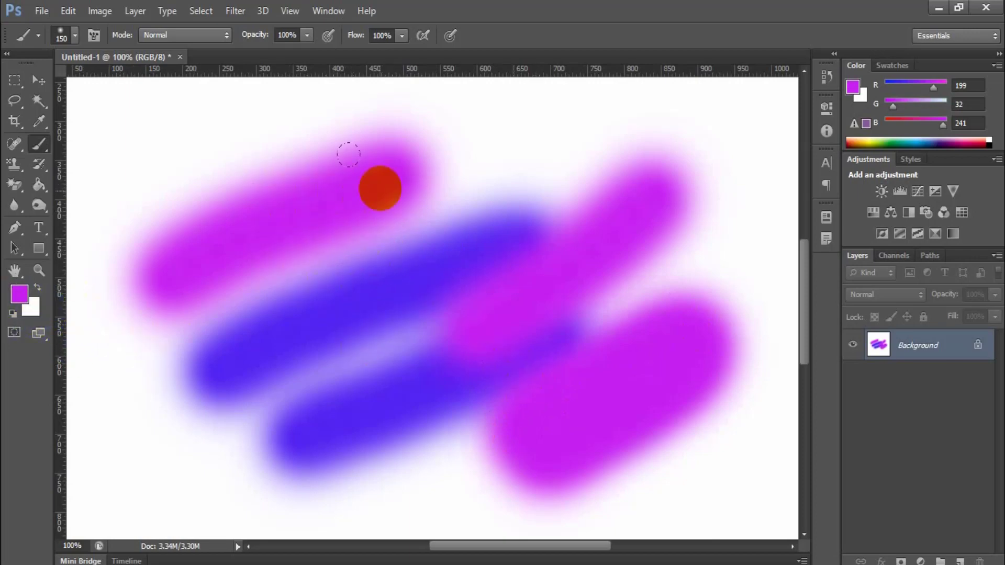
Step: Clear the canvas by filling it with the white background colour, and add a new empty layer
key("ctrl+BackSpace")
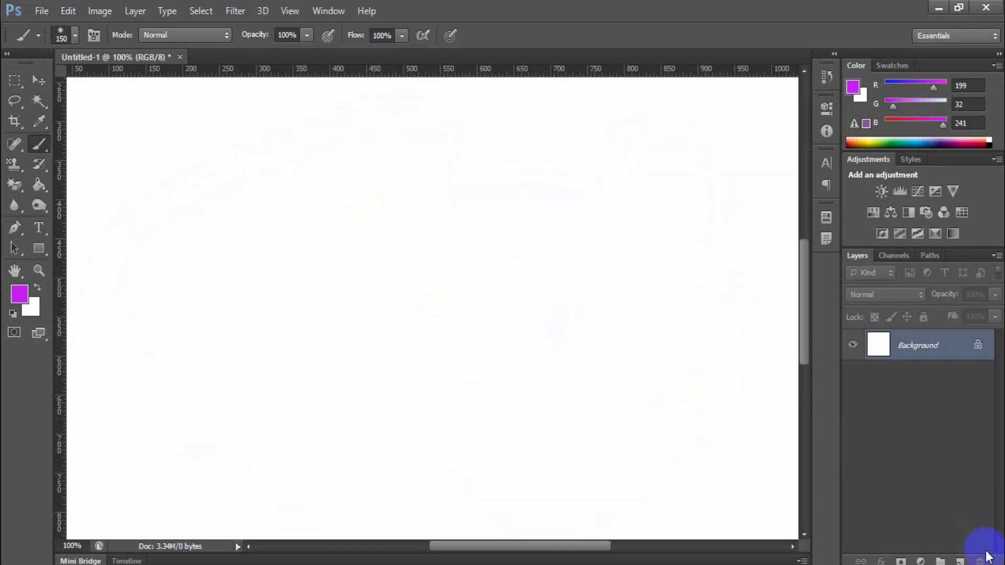
left_click(960, 560)
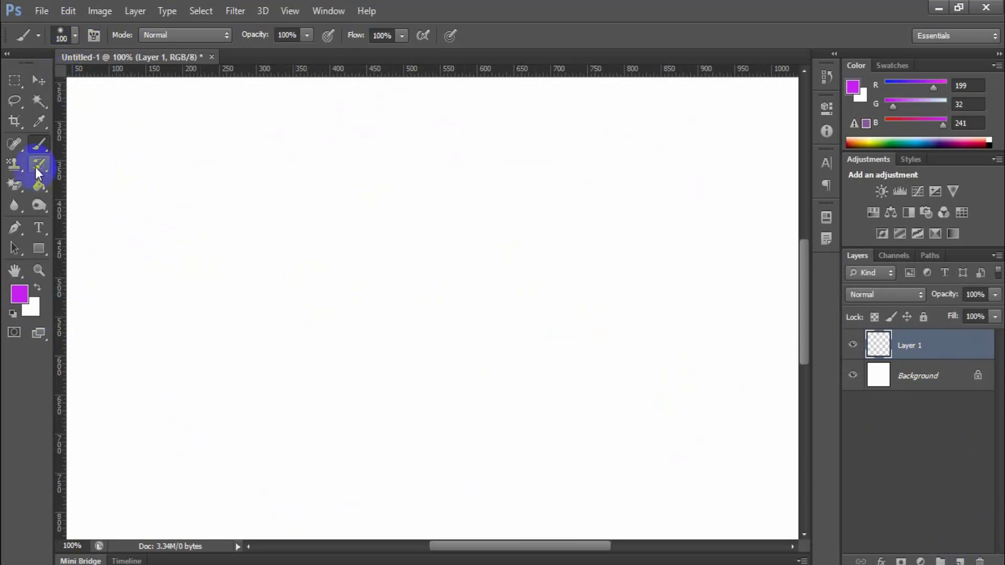
Step: Paint two soft-edged magenta strokes on the new layer with a 100 px round brush at 0% hardness
left_click(76, 35)
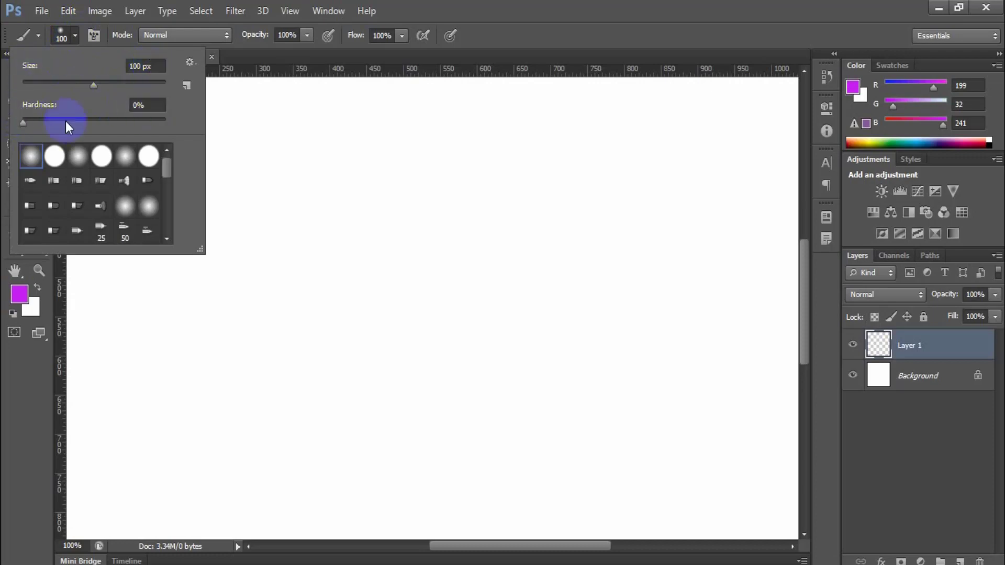
left_click(236, 265)
mouse_move(204, 293)
left_mouse_down()
mouse_move(396, 187)
mouse_move(231, 267)
mouse_move(363, 197)
left_mouse_up()
mouse_move(285, 125)
left_mouse_down()
mouse_move(202, 184)
mouse_move(176, 160)
left_mouse_up()
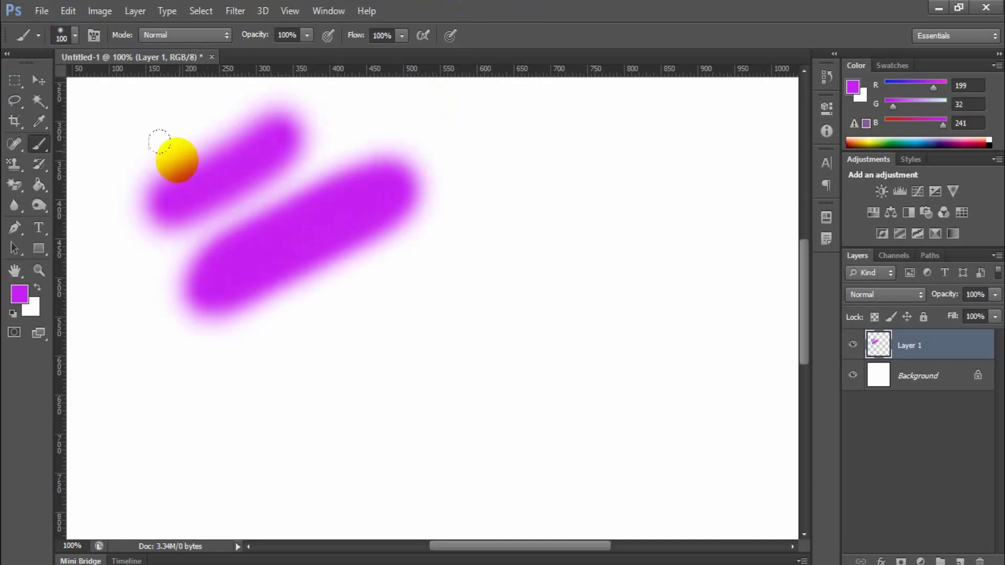
Step: Set the brush hardness to 100% and paint two hard-edged diagonal strokes beside the soft ones
left_click(75, 36)
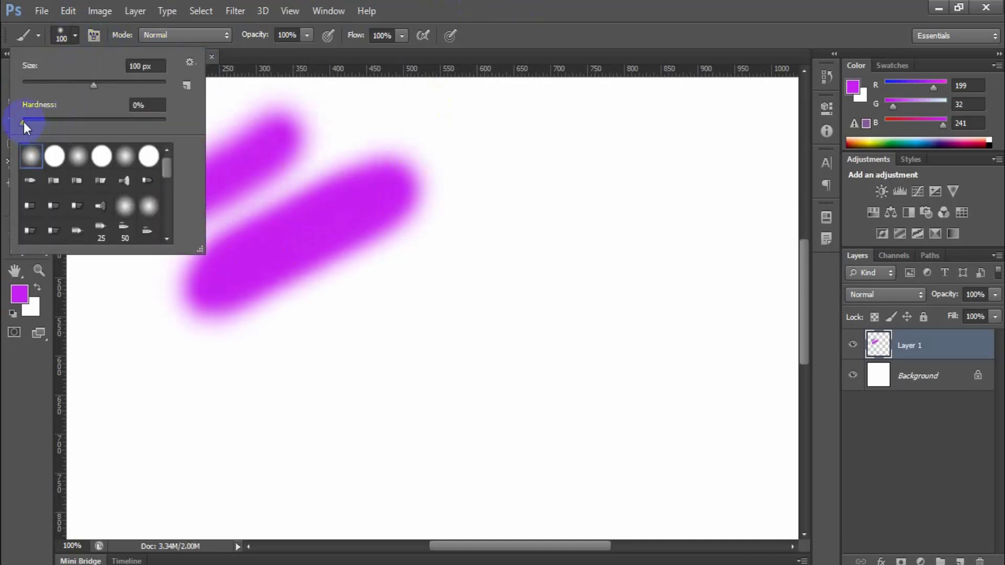
left_click_drag(24, 122, 192, 119)
left_click(370, 437)
left_click_drag(370, 439, 557, 271)
left_click_drag(669, 306, 565, 439)
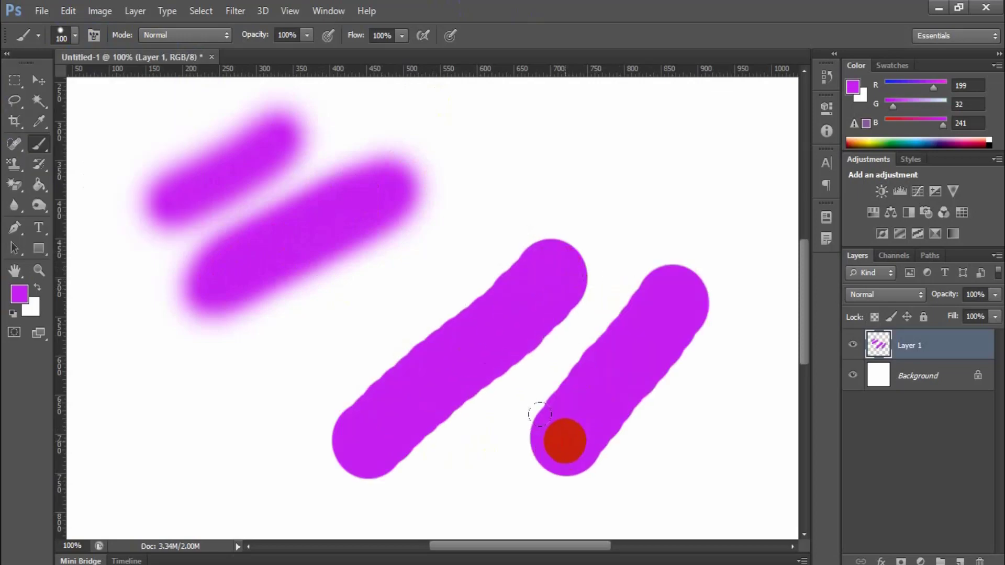
Step: Set the brush hardness to 49% and paint one diagonal stroke between the soft and hard-edged ones
left_click(75, 36)
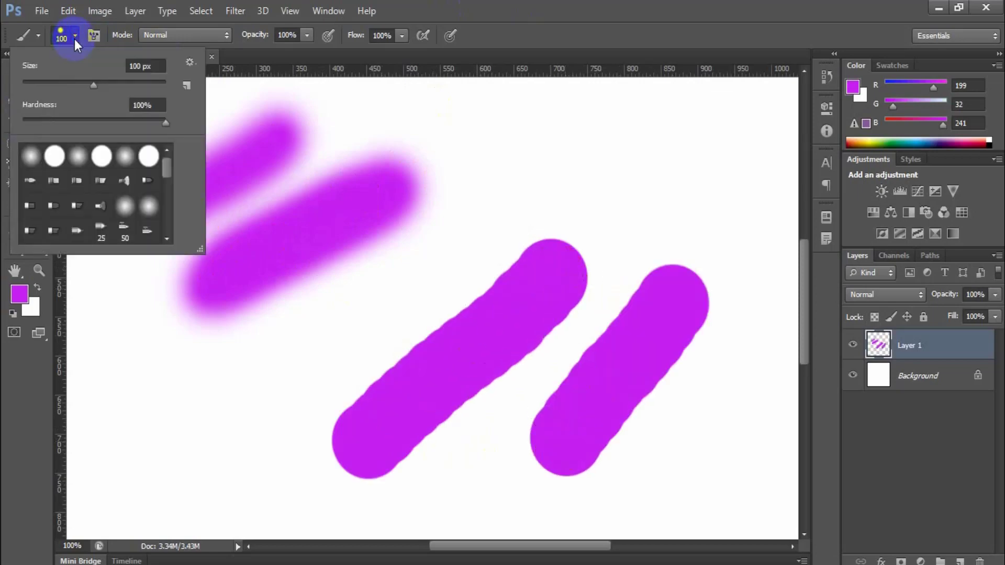
left_click(91, 121)
mouse_move(330, 336)
left_mouse_down()
mouse_move(538, 171)
mouse_move(517, 193)
mouse_move(513, 182)
mouse_move(547, 182)
left_mouse_up()
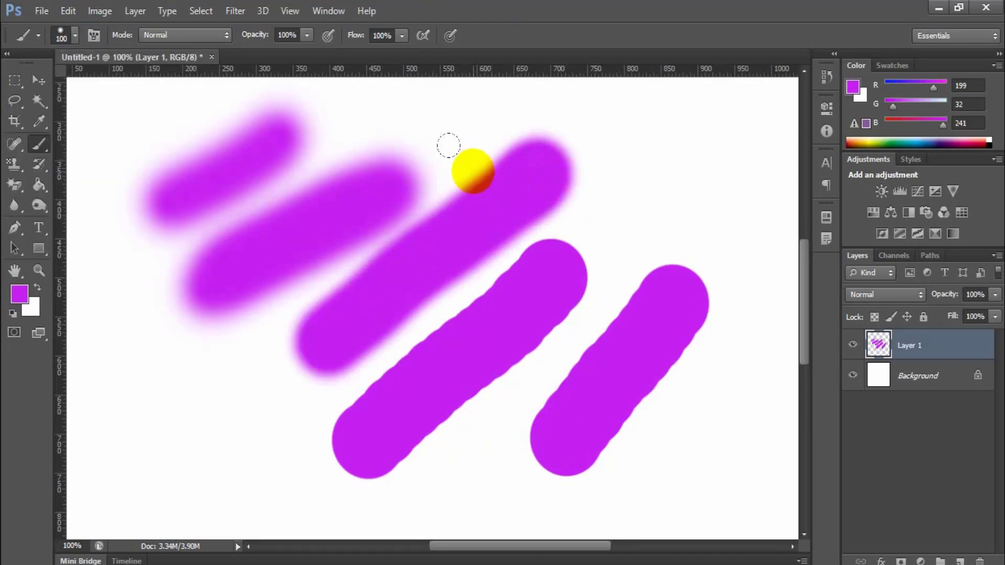
Step: Set the brush hardness back to 0%
left_click(75, 35)
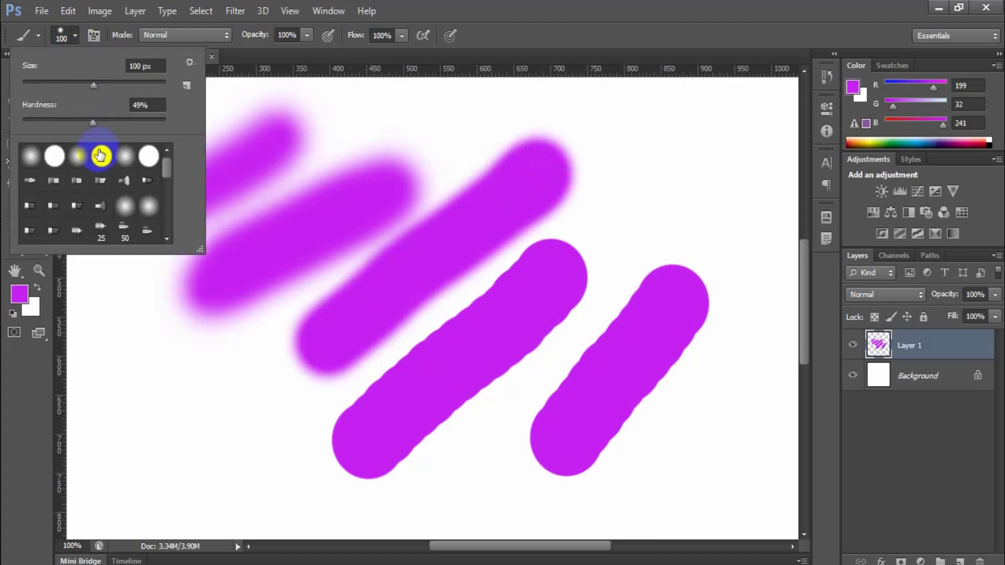
left_click_drag(91, 121, 6, 131)
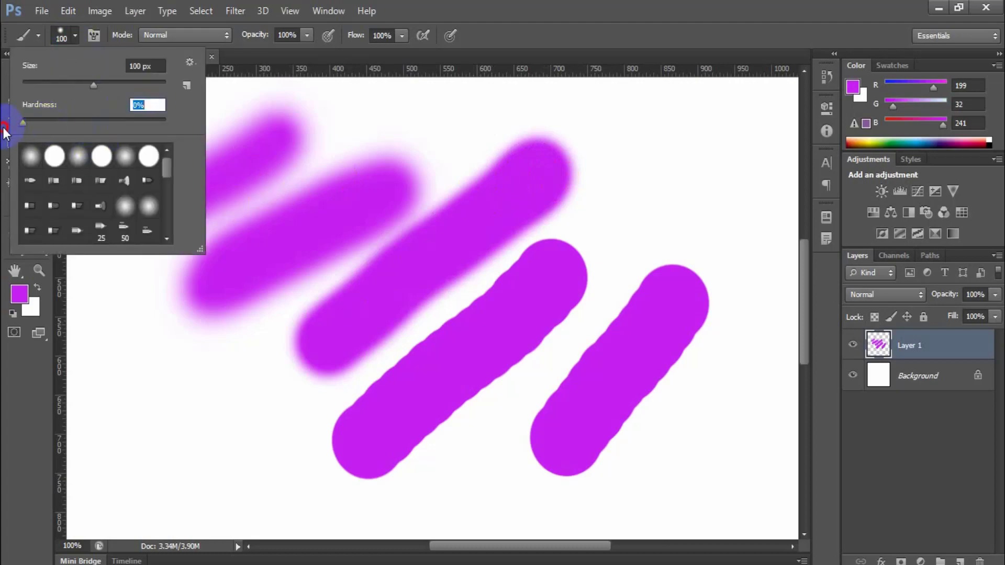
left_click(386, 124)
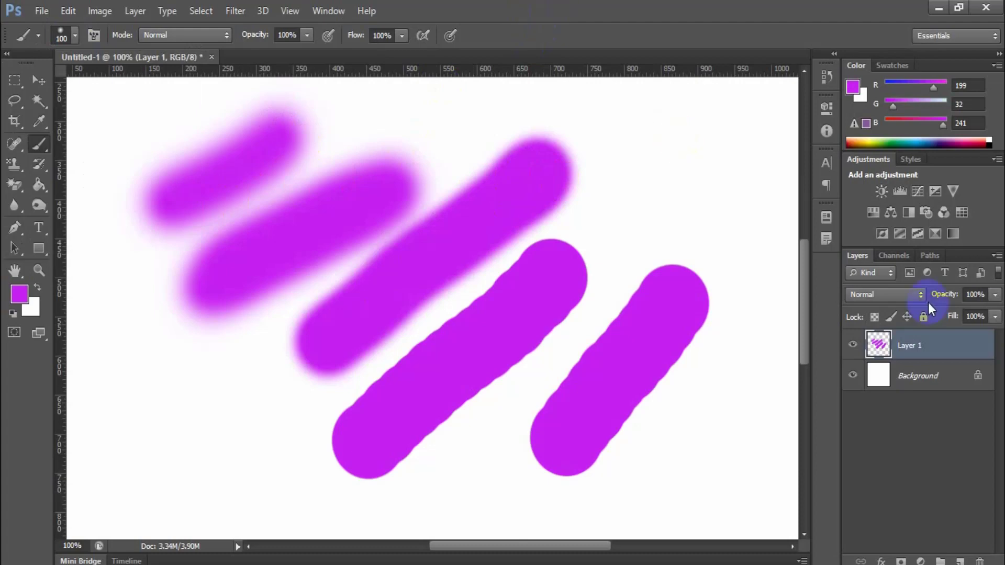
Step: Delete the layer with the magenta strokes and add a new empty layer above the background
mouse_move(943, 348)
left_mouse_down()
mouse_move(942, 510)
mouse_move(960, 559)
mouse_move(980, 561)
left_mouse_up()
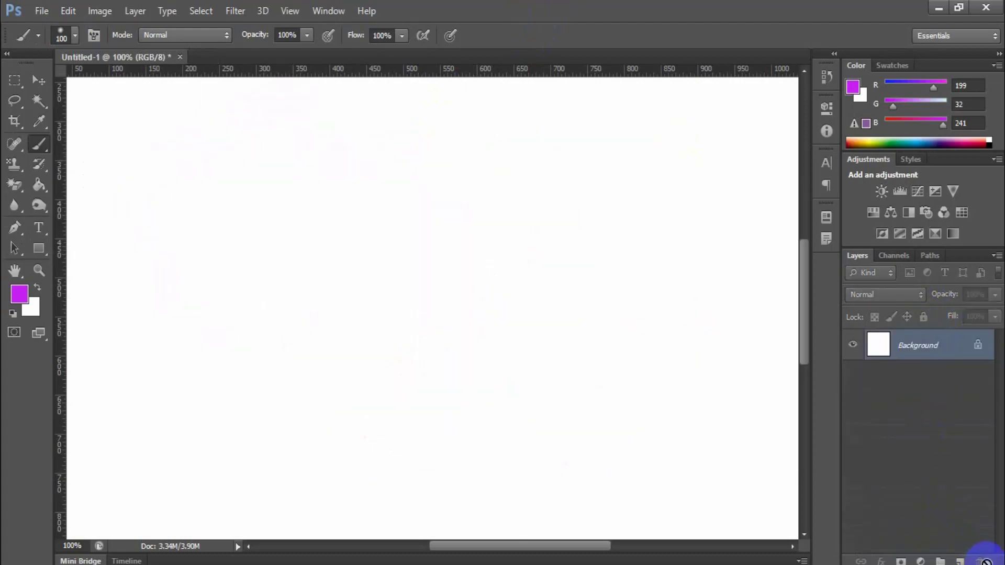
left_click(962, 560)
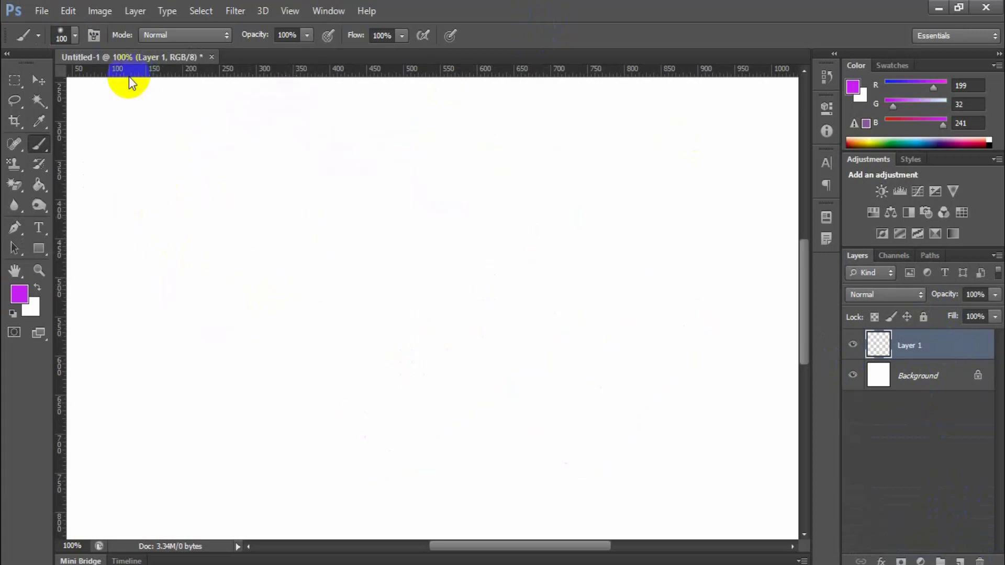
Step: Choose the 134 px grass brush from the brush presets
left_click(75, 36)
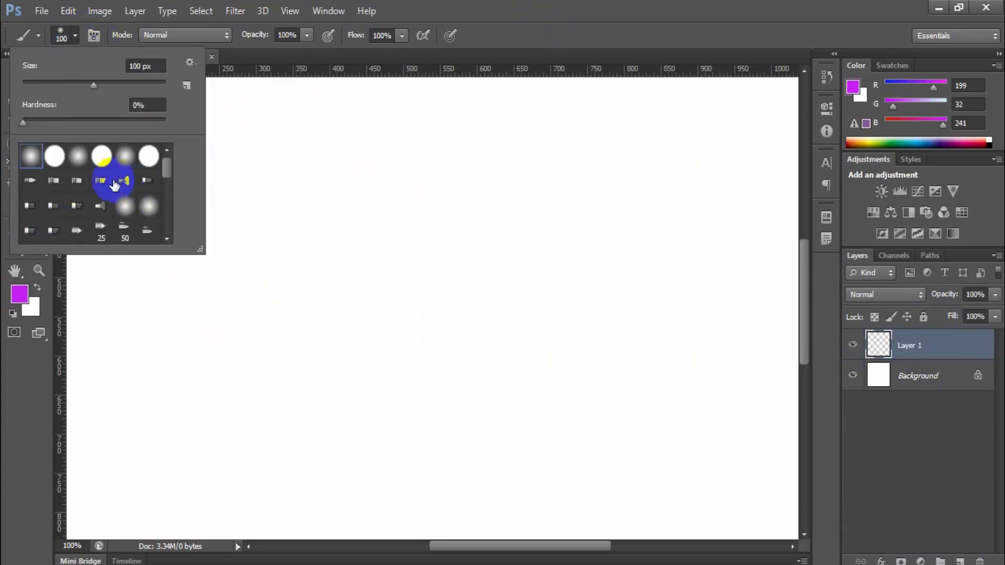
left_click(74, 180)
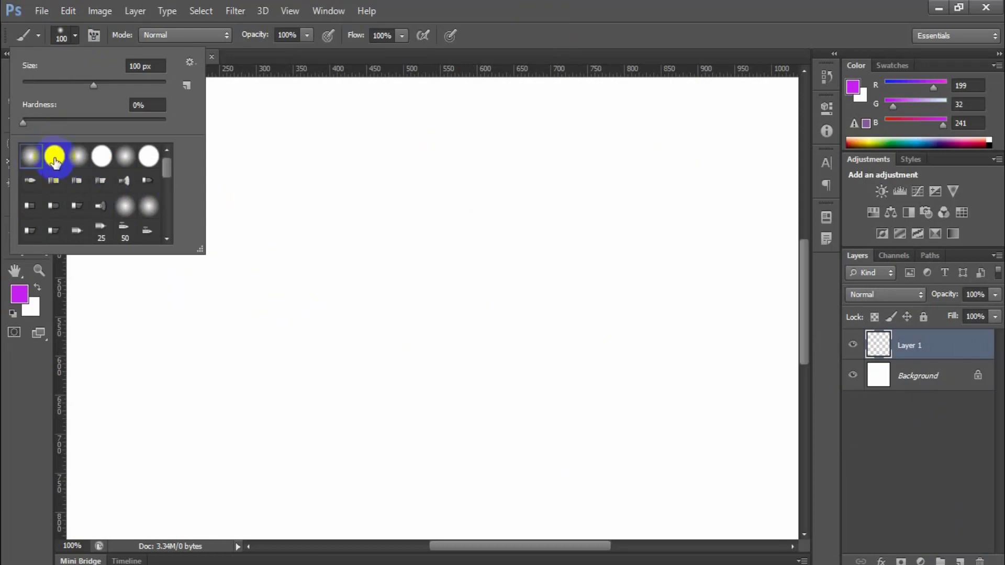
scroll(103, 195, "down", 10)
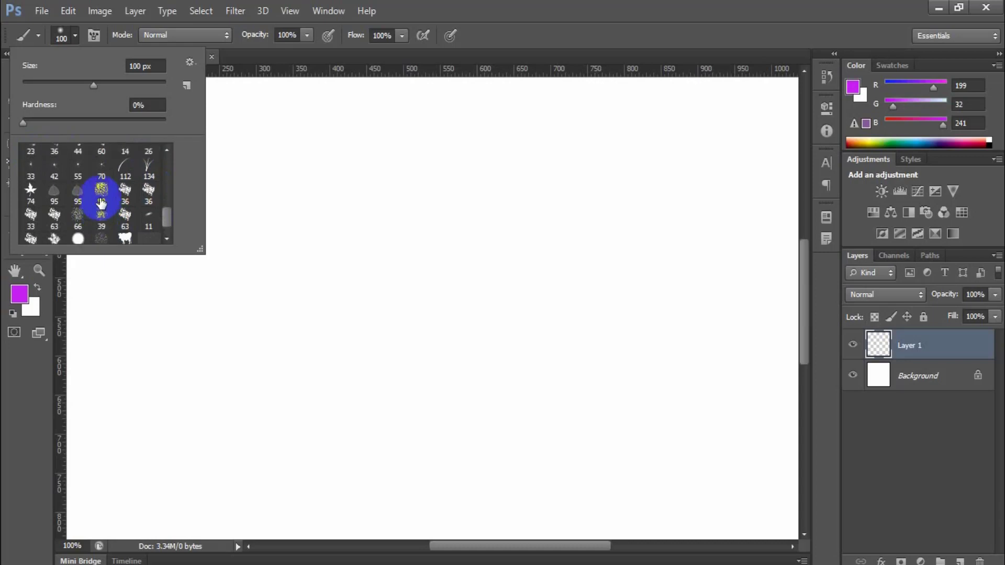
scroll(128, 209, "down", 1)
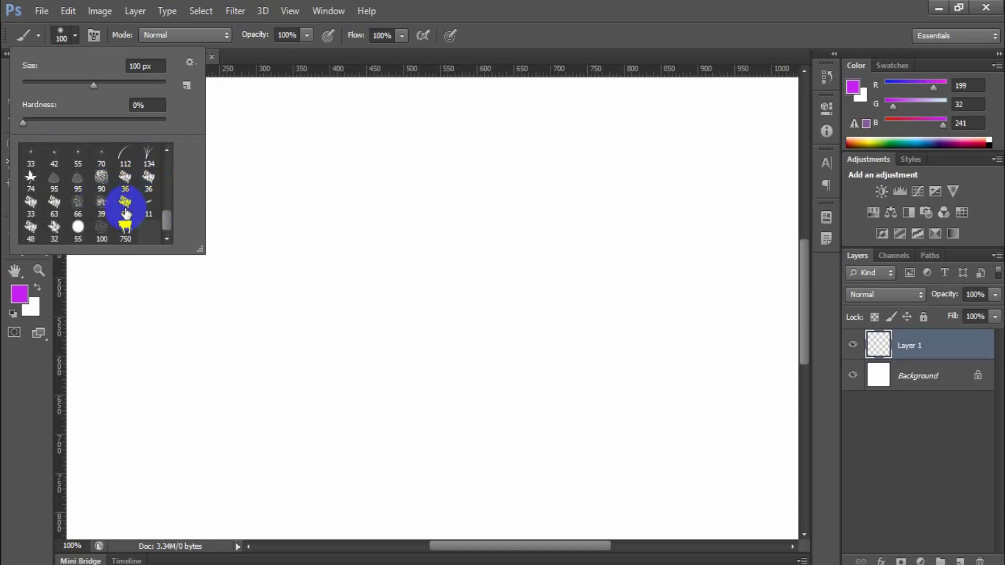
left_click(149, 156)
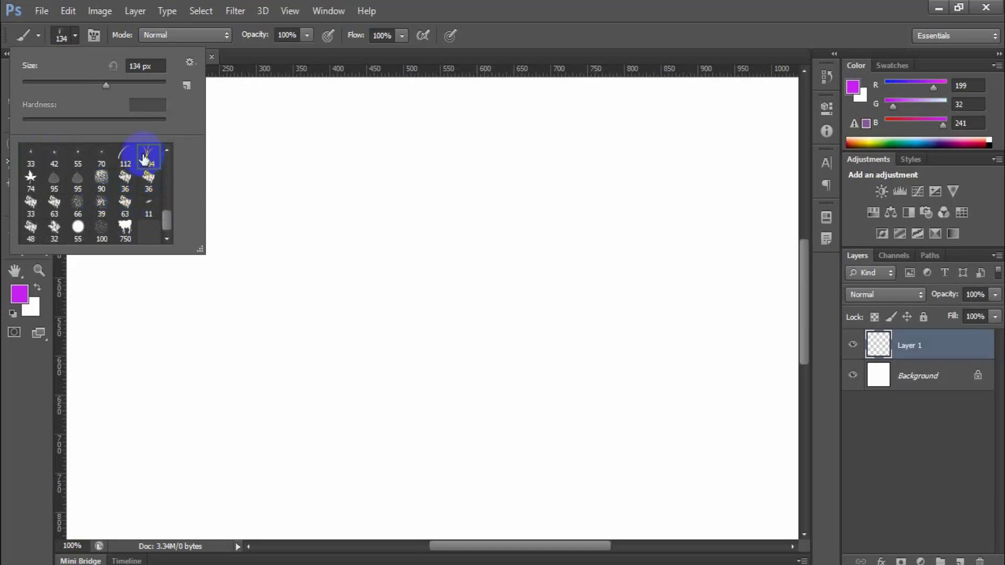
left_click(441, 13)
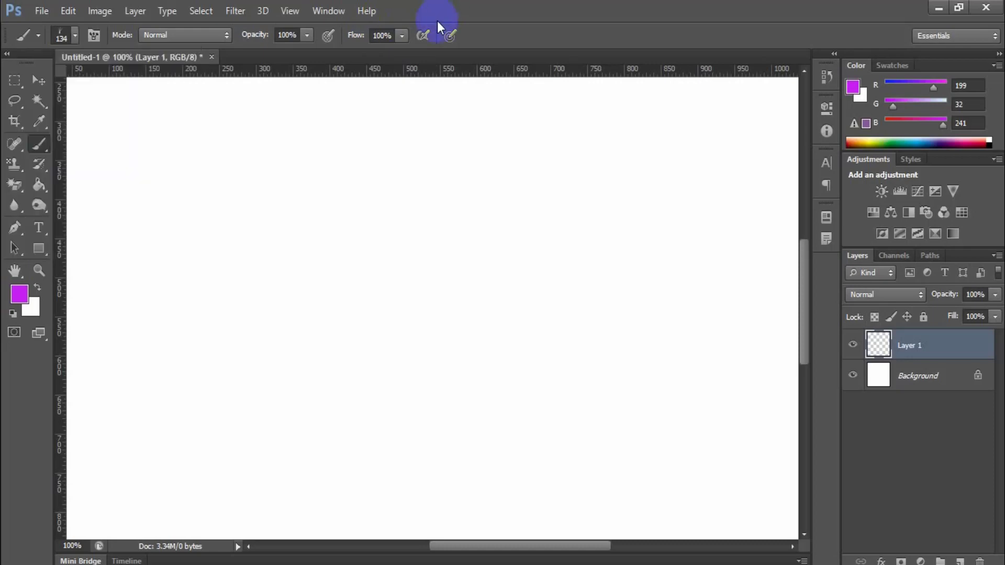
Step: Set the foreground colour to green with RGB values 42, 215, 50
left_click(19, 296)
left_click(554, 308)
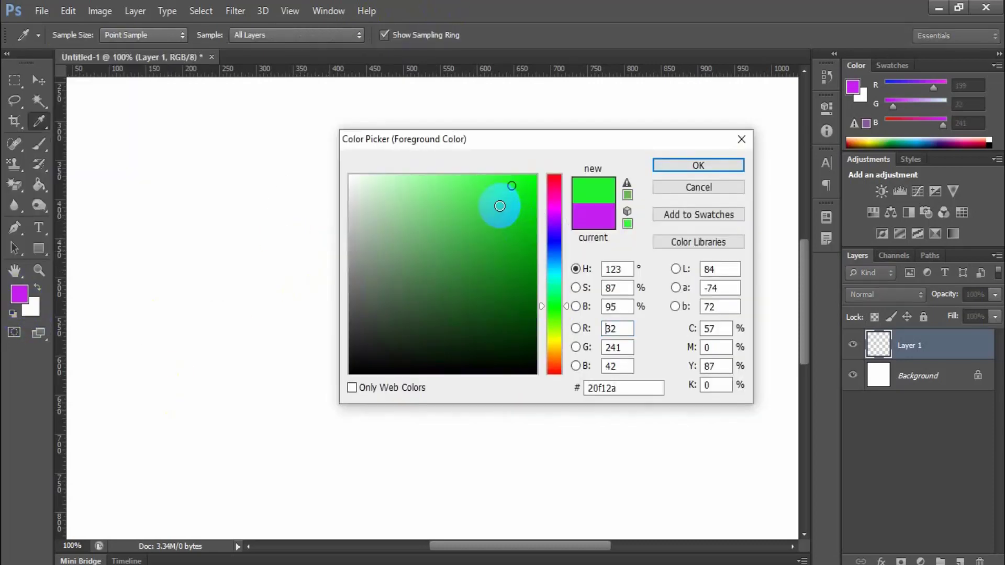
left_click(498, 205)
left_click(705, 168)
Step: Paint a wide band of grass across the lower canvas and add several single grass tufts above it
mouse_move(326, 388)
left_mouse_down()
mouse_move(625, 389)
mouse_move(213, 410)
mouse_move(717, 416)
mouse_move(130, 429)
mouse_move(561, 433)
left_mouse_up()
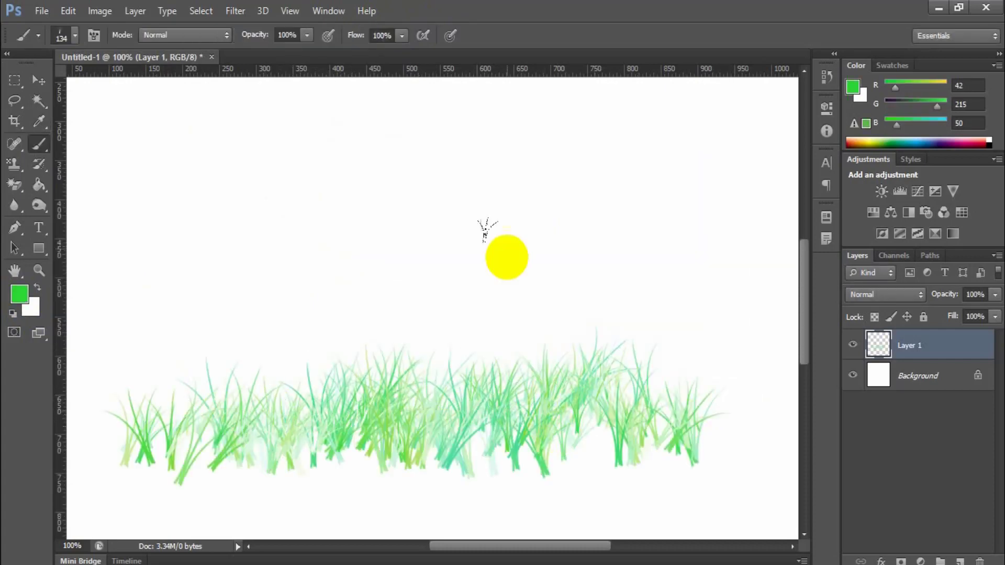
left_click(506, 256)
left_click(293, 247)
left_click(230, 252)
left_click(452, 267)
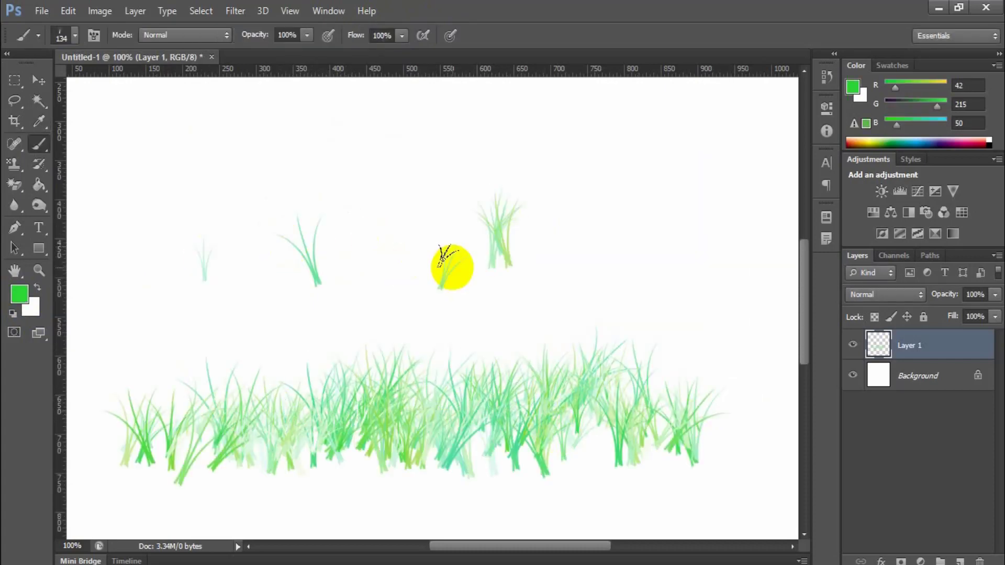
Step: Switch to the 74 px maple leaf brush and scatter green leaves over the area above the grass
left_click(73, 35)
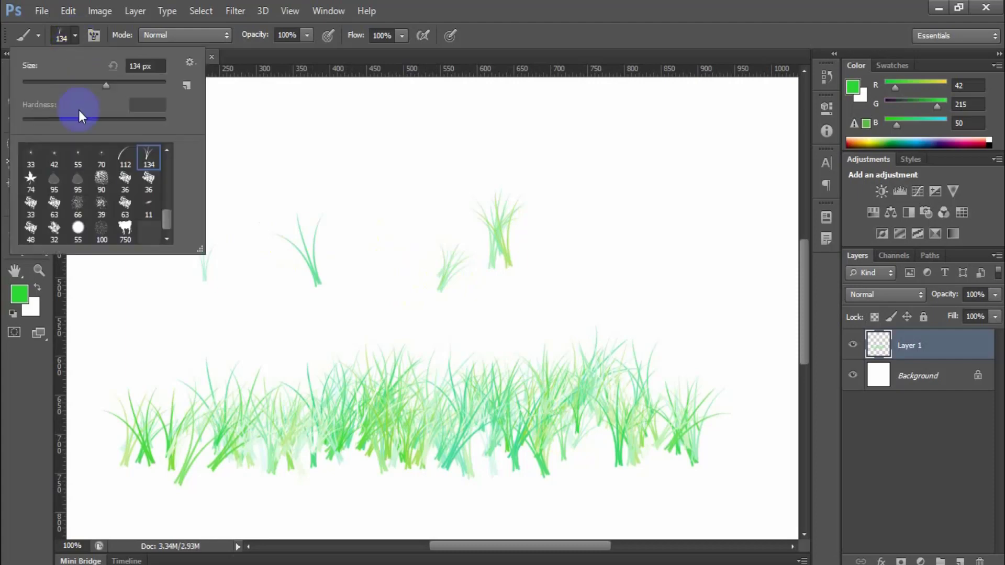
double_click(30, 181)
mouse_move(654, 157)
left_mouse_down()
mouse_move(558, 265)
mouse_move(684, 302)
mouse_move(404, 168)
mouse_move(385, 264)
mouse_move(433, 206)
left_mouse_up()
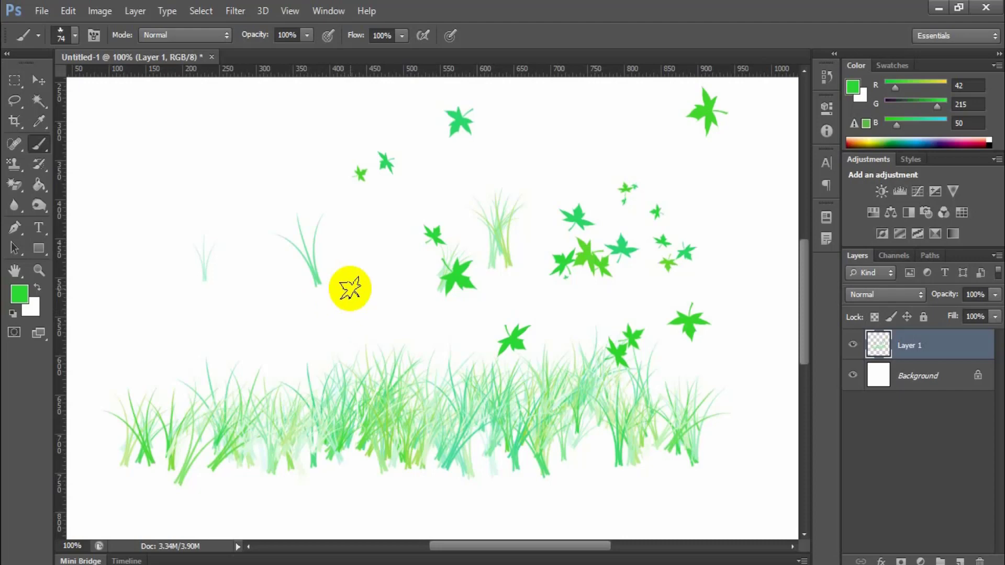
Step: Append the Thick Heavy Brushes set to the brush presets and choose its last 104 px brush
left_click(75, 35)
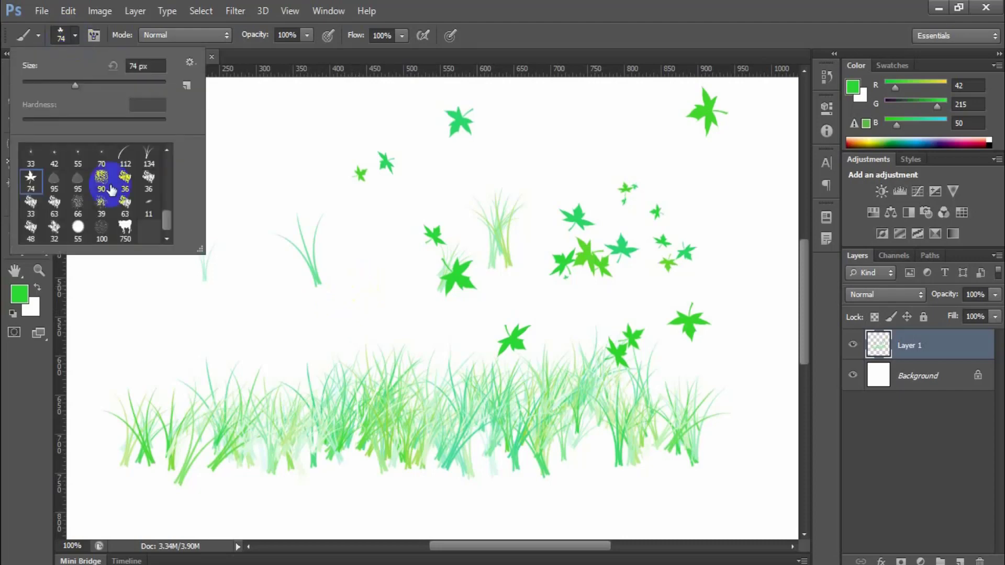
left_click(189, 63)
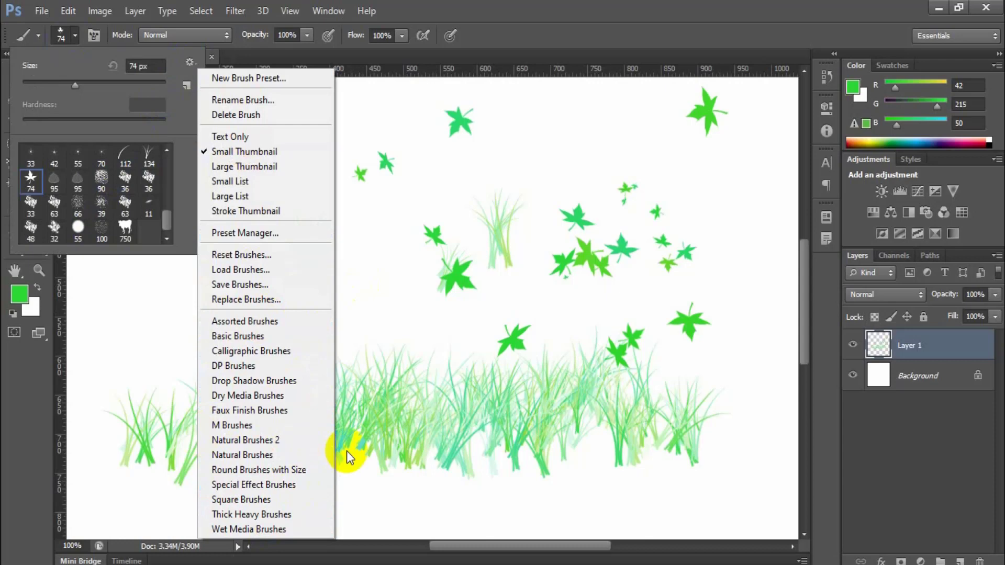
left_click(252, 515)
left_click(578, 230)
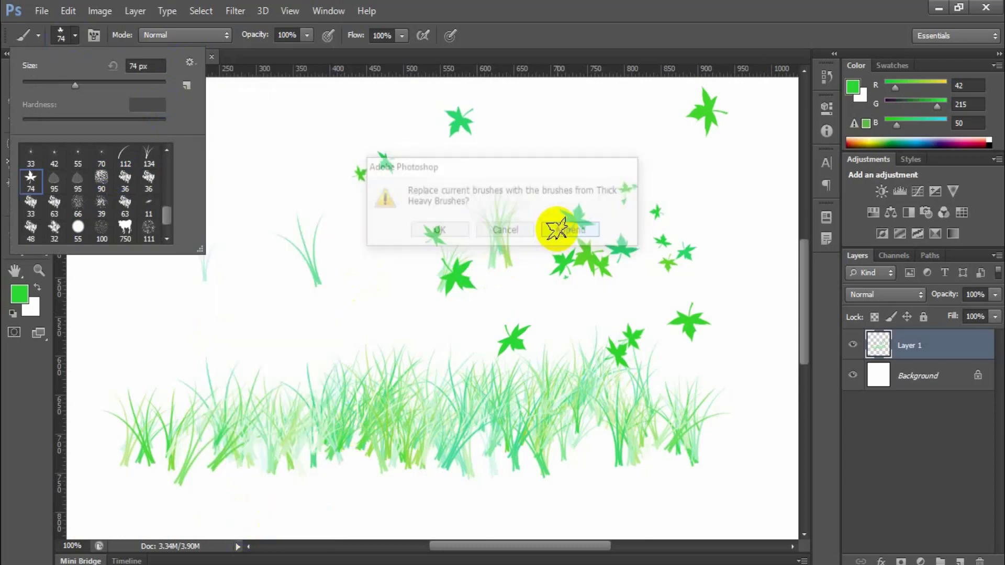
left_click(172, 226)
left_click(108, 227)
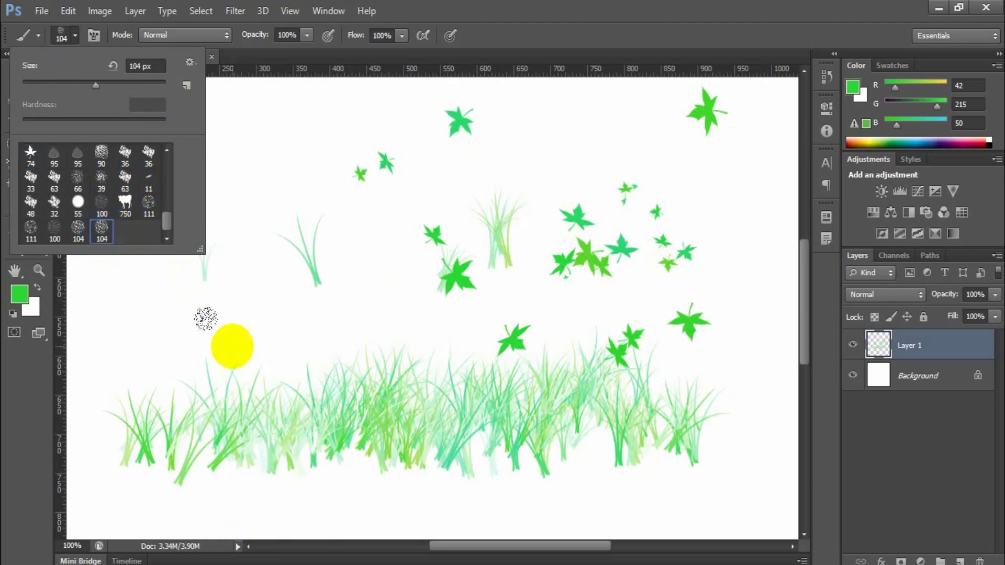
Step: Paint several thick, rough-edged green strokes above the grass, including a long one across the leaves
left_click_drag(233, 347, 268, 328)
left_click(229, 177)
left_click(126, 177)
left_click(290, 135)
left_click_drag(285, 134, 196, 233)
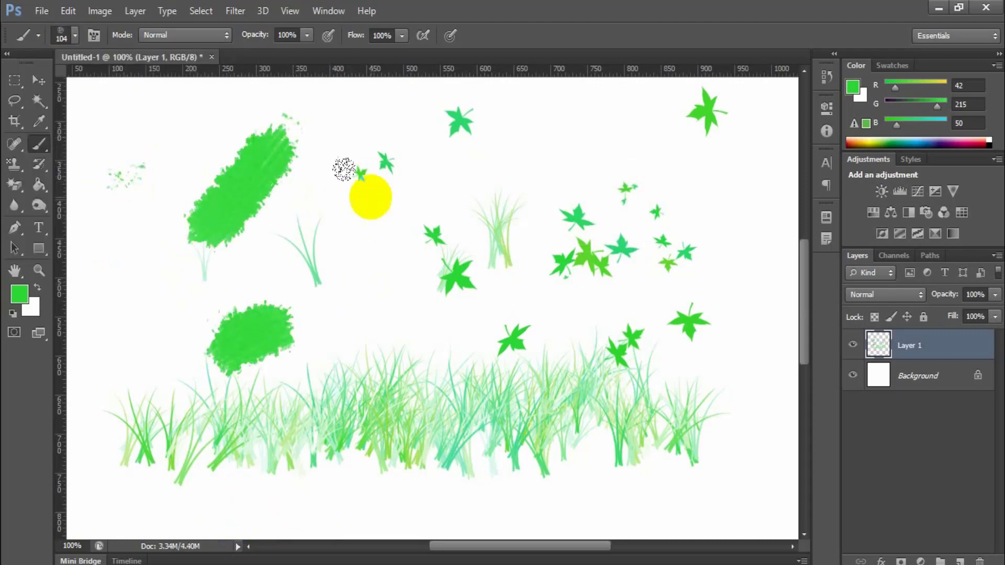
left_click_drag(327, 249, 424, 314)
left_click_drag(434, 167, 662, 151)
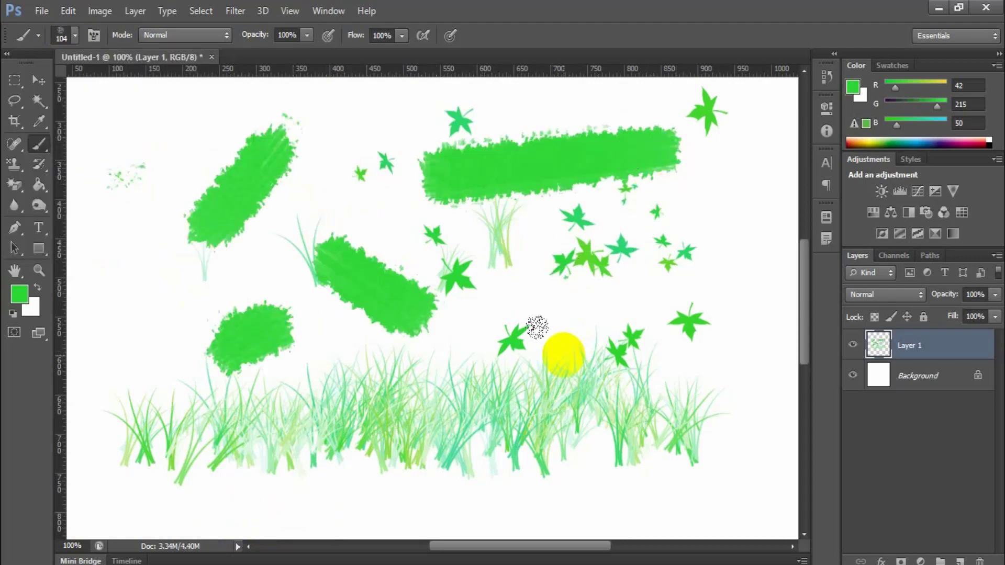
Step: Delete the painted Layer 1 and add a new empty layer above the background
left_click(907, 339)
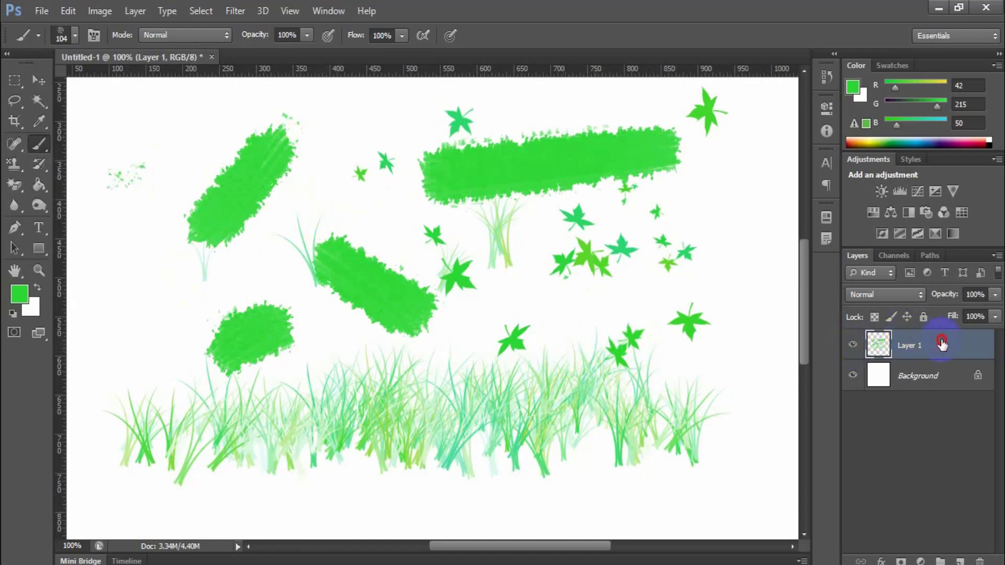
left_click_drag(941, 343, 971, 561)
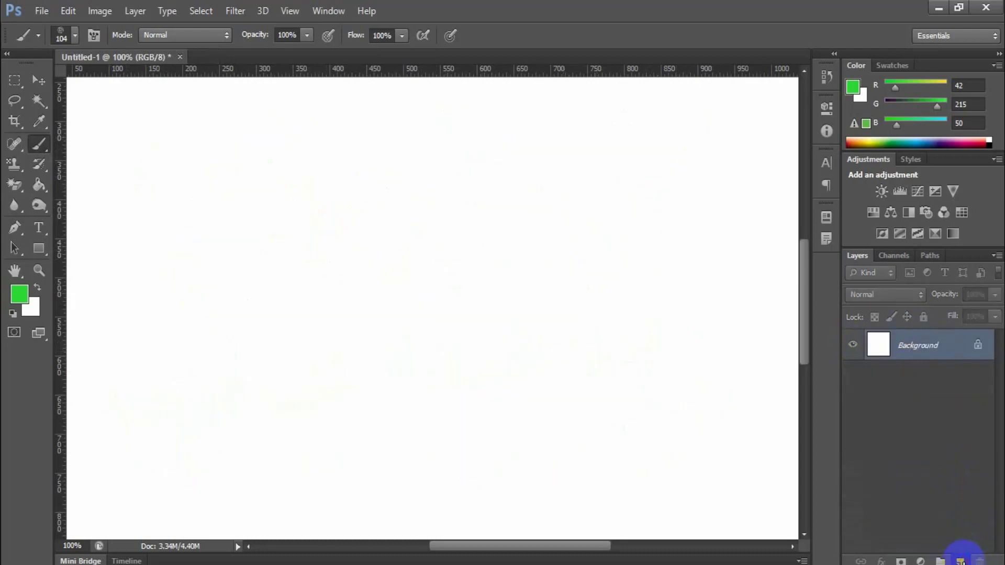
left_click(961, 561)
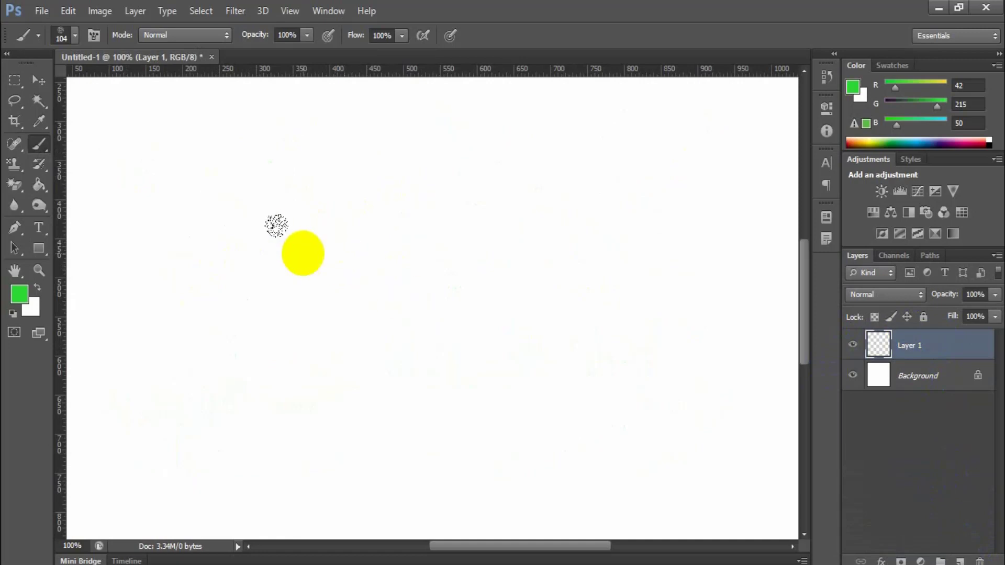
Step: Switch to the 104 px soft round brush and paint a wide, soft-edged green stroke across the upper-left canvas
left_click(67, 35)
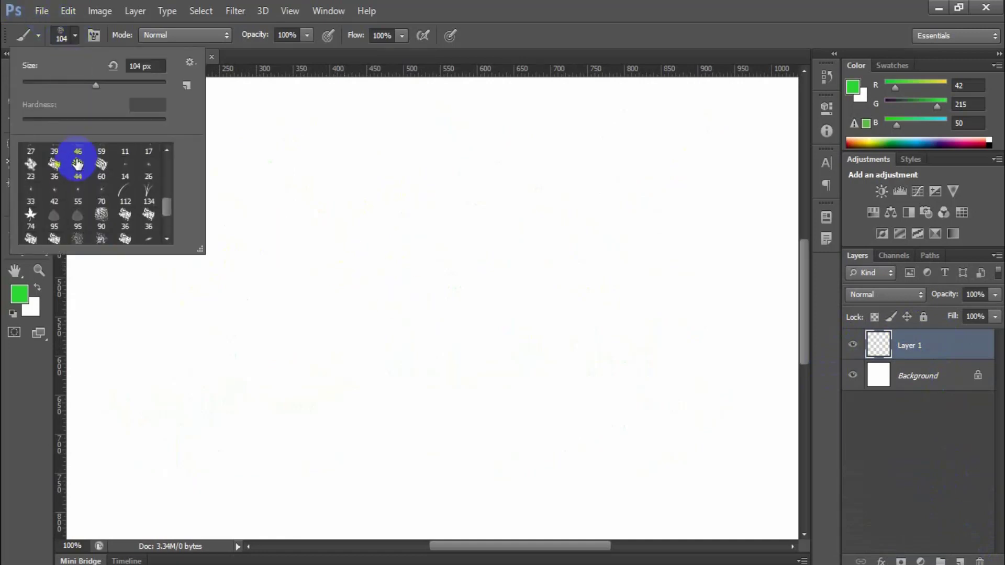
scroll(77, 164, "up", 5)
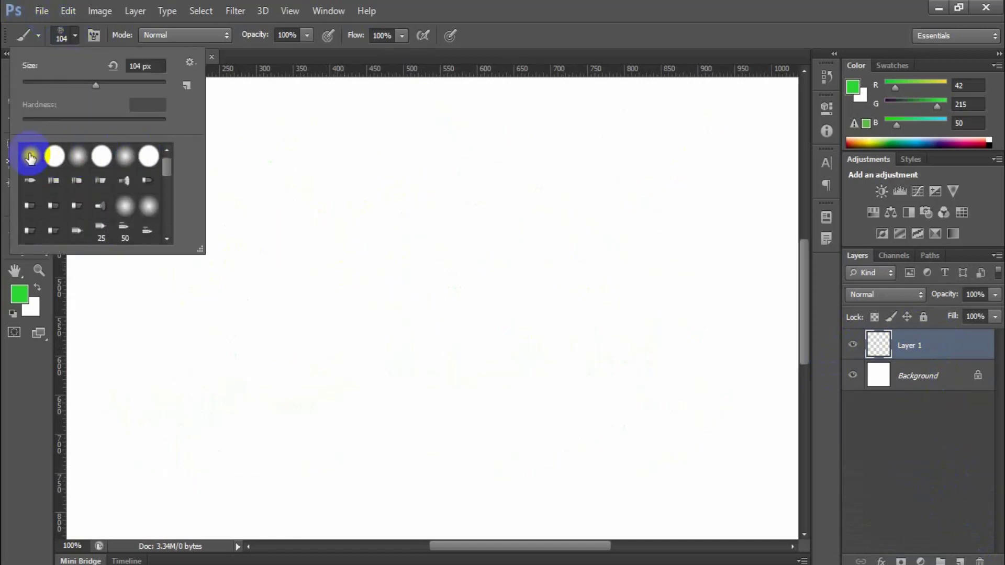
left_click(55, 159)
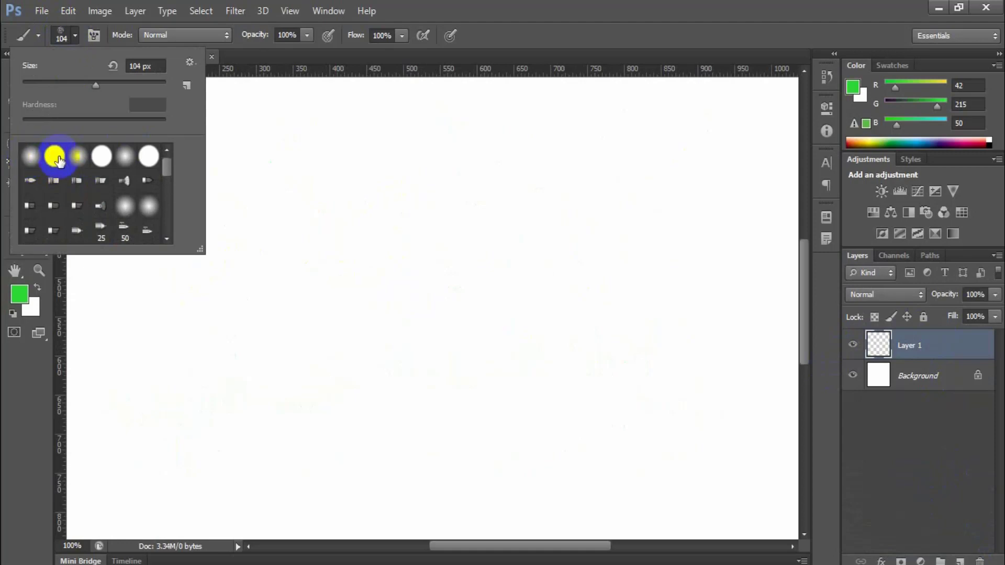
left_click(41, 160)
left_click(486, 7)
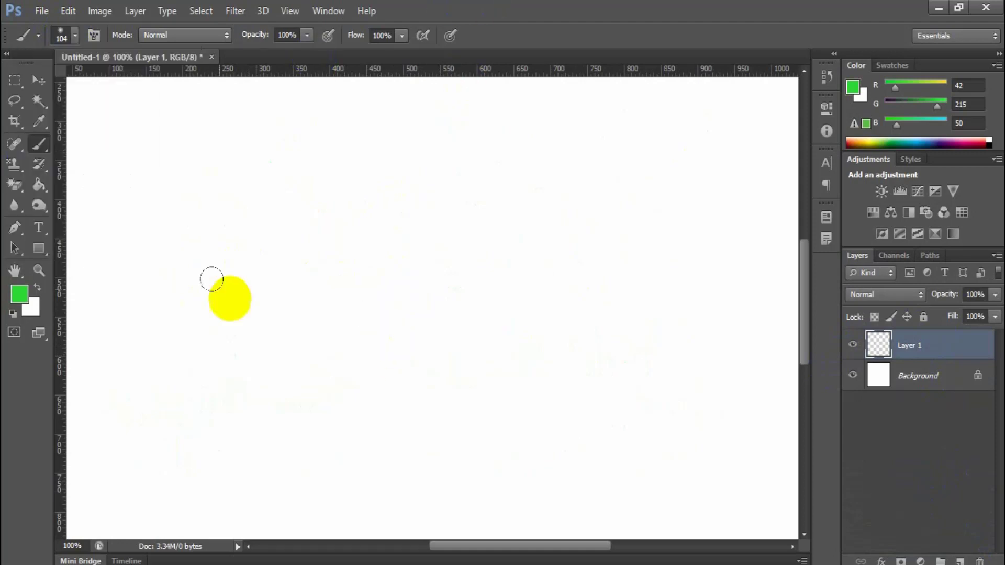
mouse_move(159, 286)
left_mouse_down()
mouse_move(373, 186)
mouse_move(176, 253)
mouse_move(259, 231)
mouse_move(242, 245)
left_mouse_up()
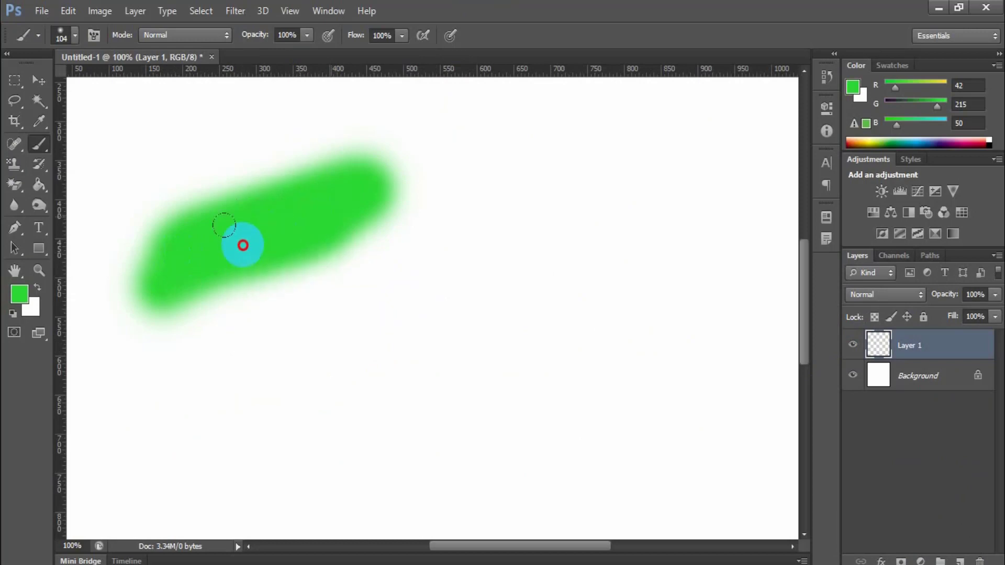
Step: Set the brush mode to Behind and paint a diagonal soft green stroke through the canvas centre
left_click(173, 36)
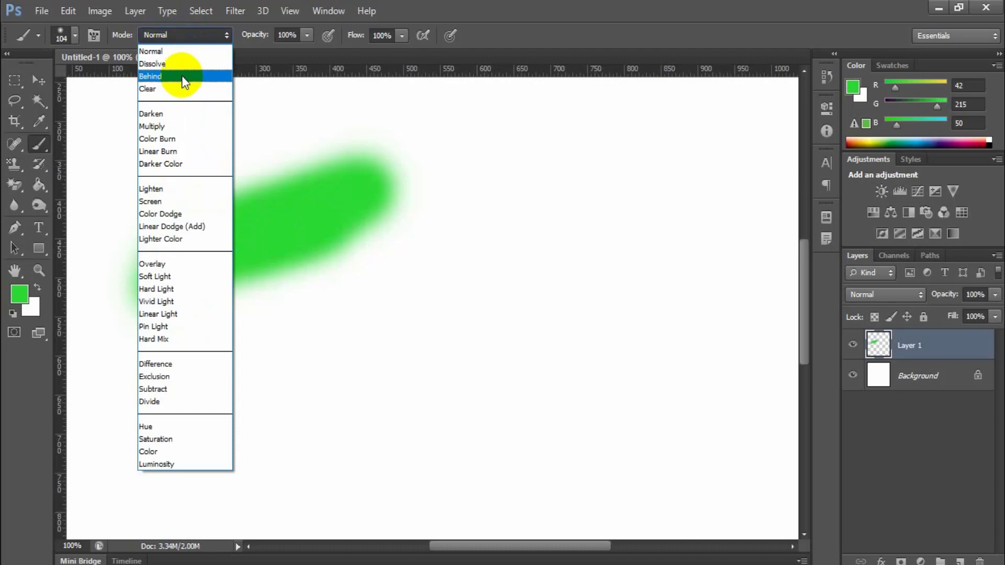
left_click(183, 77)
mouse_move(393, 366)
left_mouse_down()
mouse_move(473, 272)
mouse_move(457, 284)
mouse_move(552, 246)
left_mouse_up()
Step: Set the brush mode to Dissolve and paint five grainy green strokes around the soft ones
left_click(198, 35)
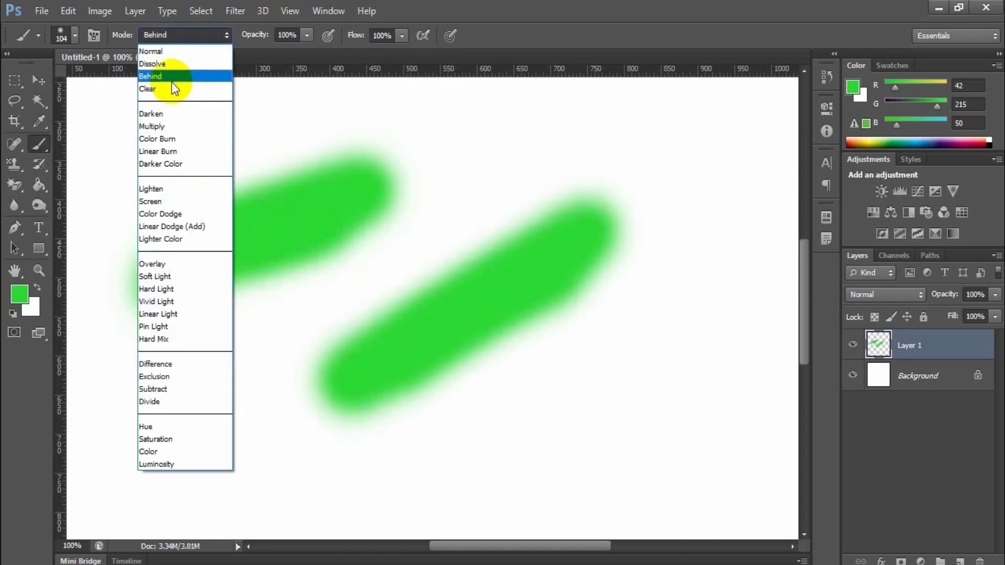
left_click(176, 64)
mouse_move(361, 264)
left_mouse_down()
mouse_move(547, 162)
mouse_move(567, 134)
left_mouse_up()
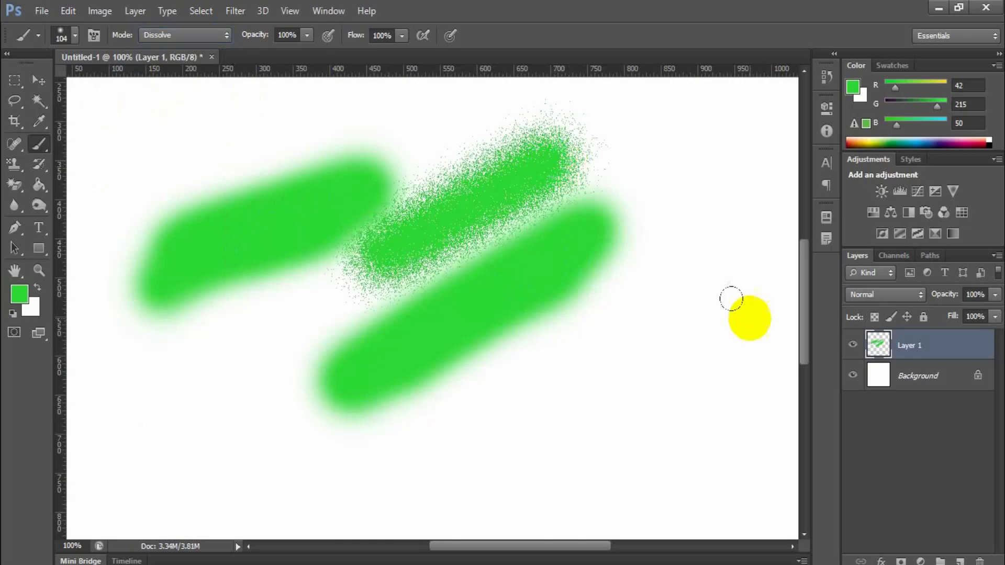
mouse_move(758, 308)
left_mouse_down()
mouse_move(588, 411)
mouse_move(628, 404)
left_mouse_up()
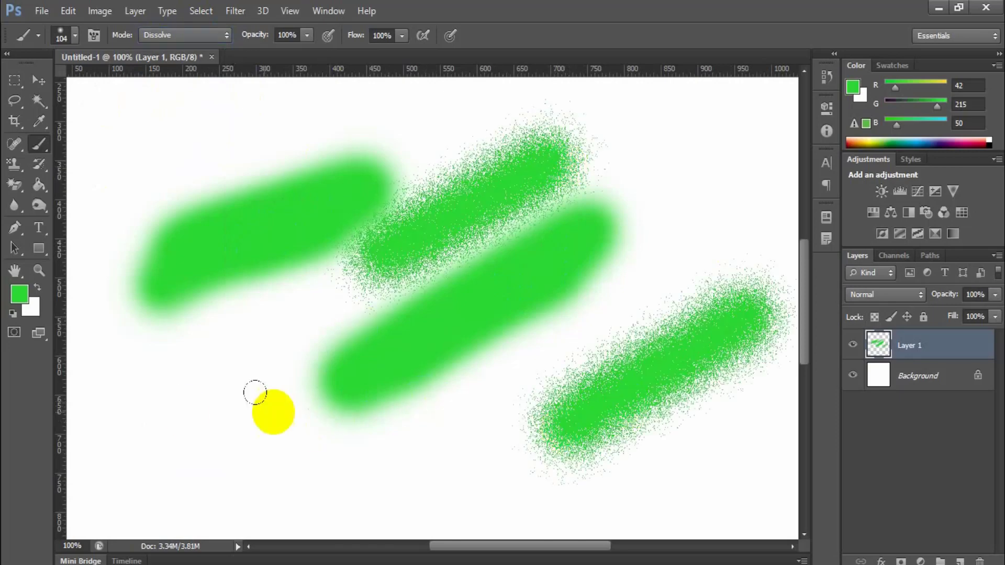
left_click_drag(163, 418, 235, 352)
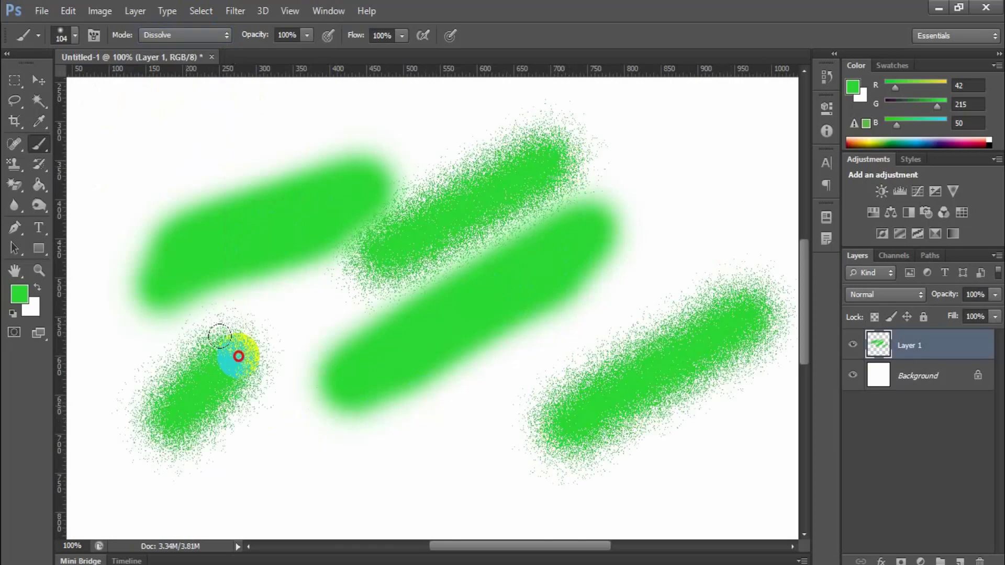
mouse_move(267, 473)
left_mouse_down()
mouse_move(481, 438)
mouse_move(604, 332)
left_mouse_up()
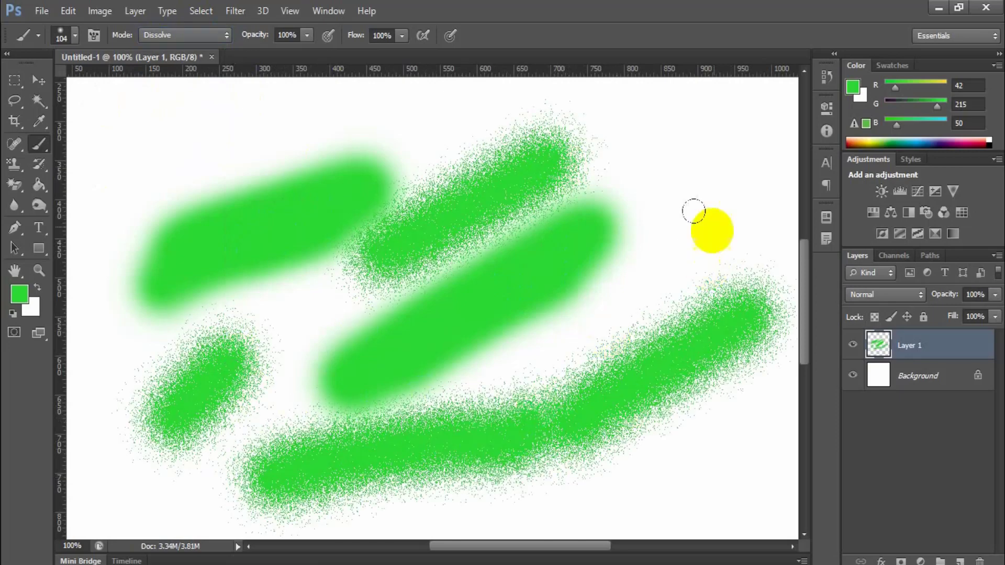
mouse_move(709, 227)
left_mouse_down()
mouse_move(706, 161)
mouse_move(601, 121)
left_mouse_up()
left_click(213, 33)
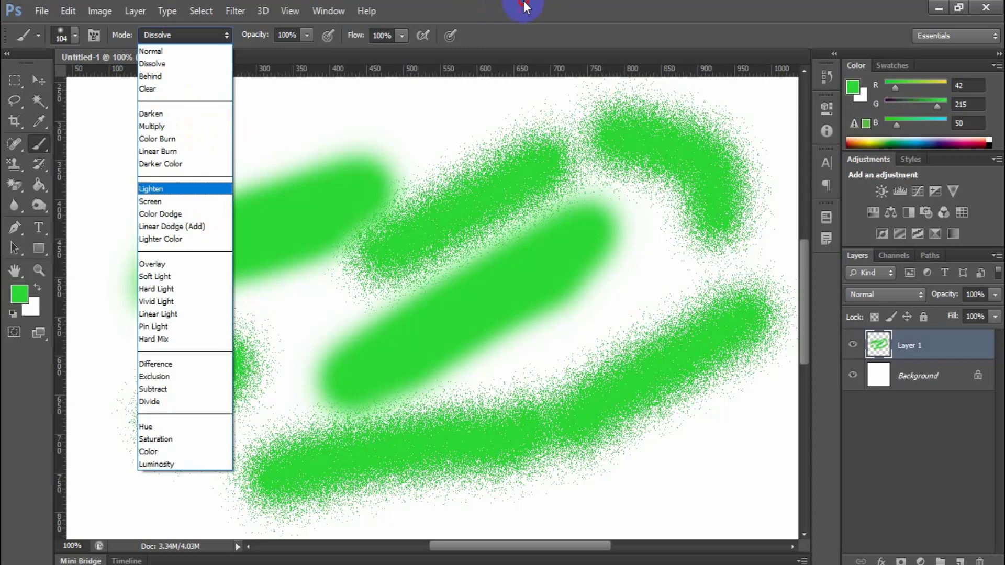
left_click(524, 6)
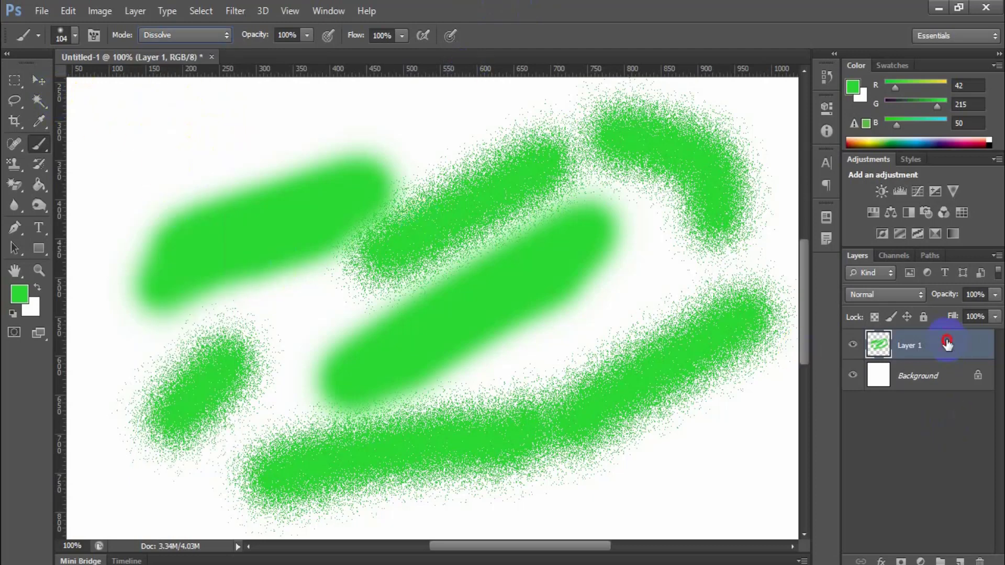
Step: Replace the painted layer with a new empty one and set the brush mode back to Normal
mouse_move(948, 343)
left_mouse_down()
mouse_move(950, 533)
mouse_move(979, 560)
left_mouse_up()
left_click(960, 561)
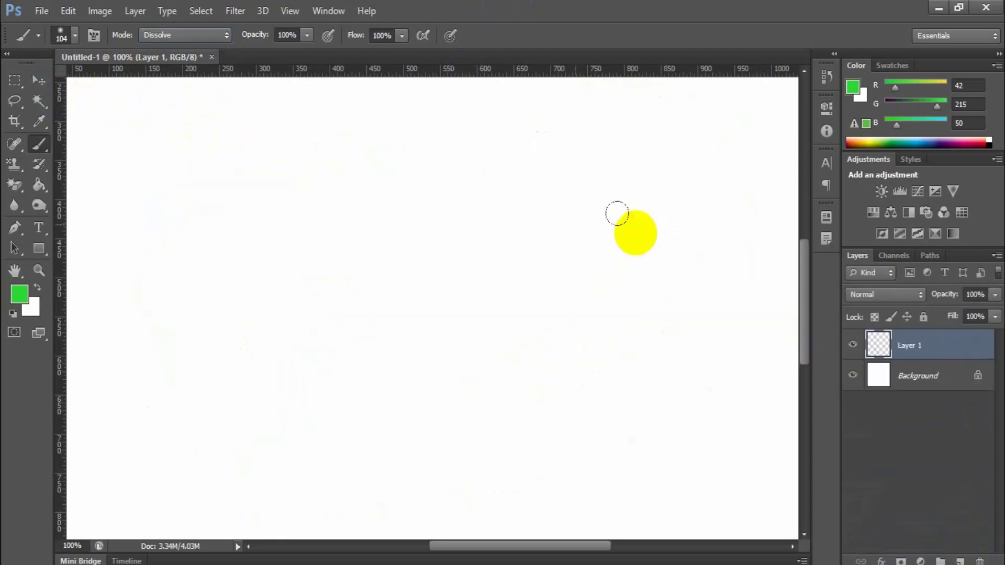
left_click(168, 35)
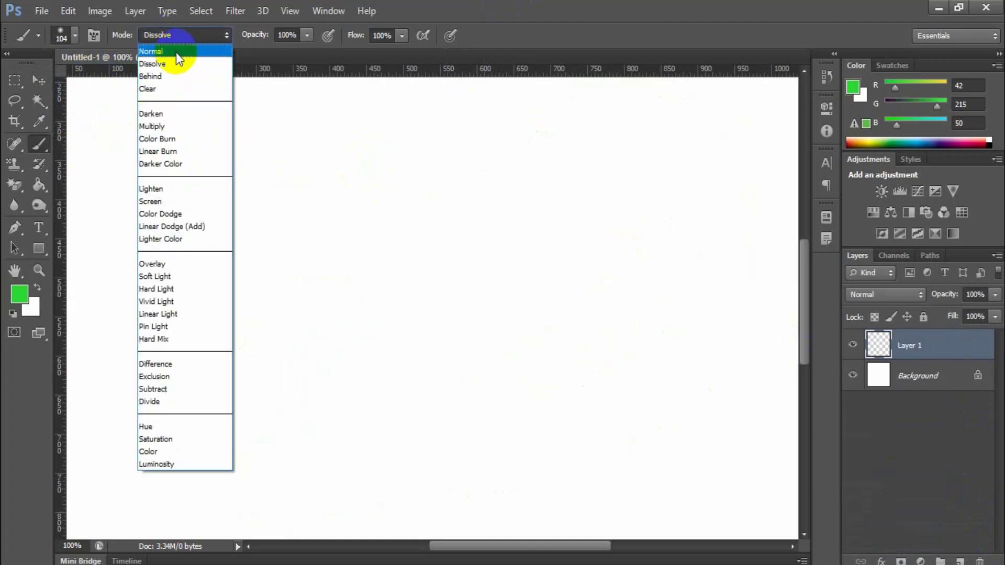
left_click(176, 52)
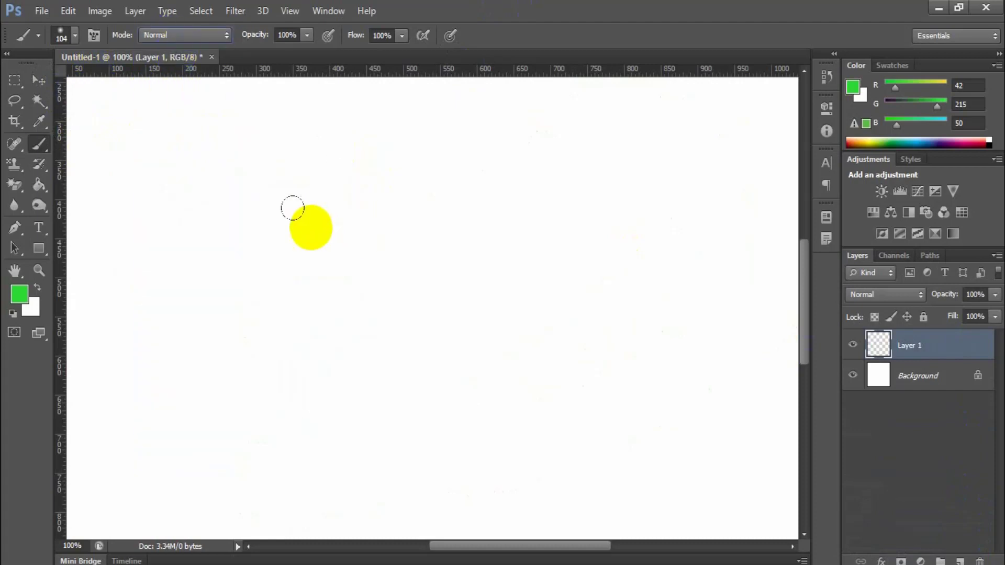
Step: Reselect the Brush tool and look through its list of brush presets
left_click(36, 146)
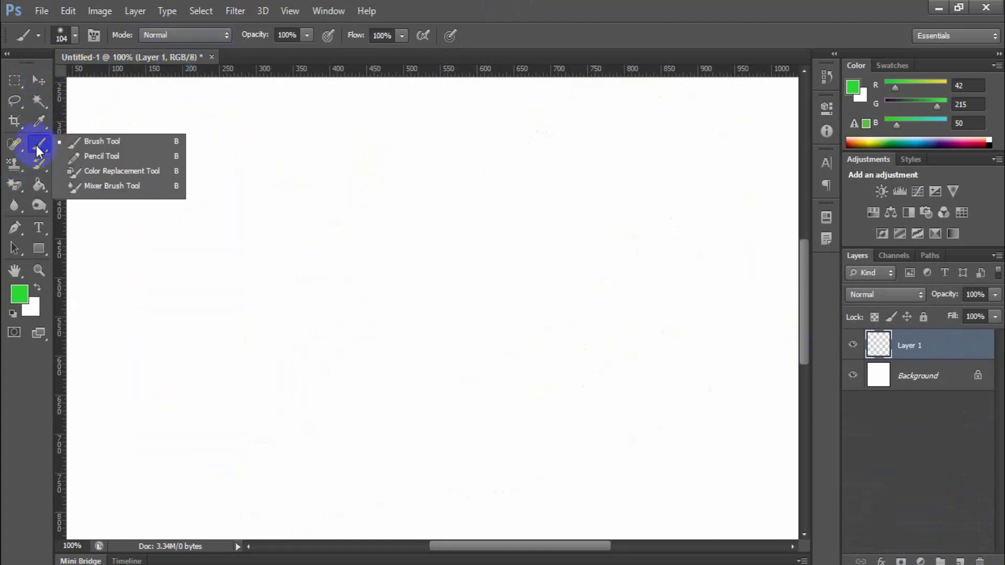
left_click(115, 141)
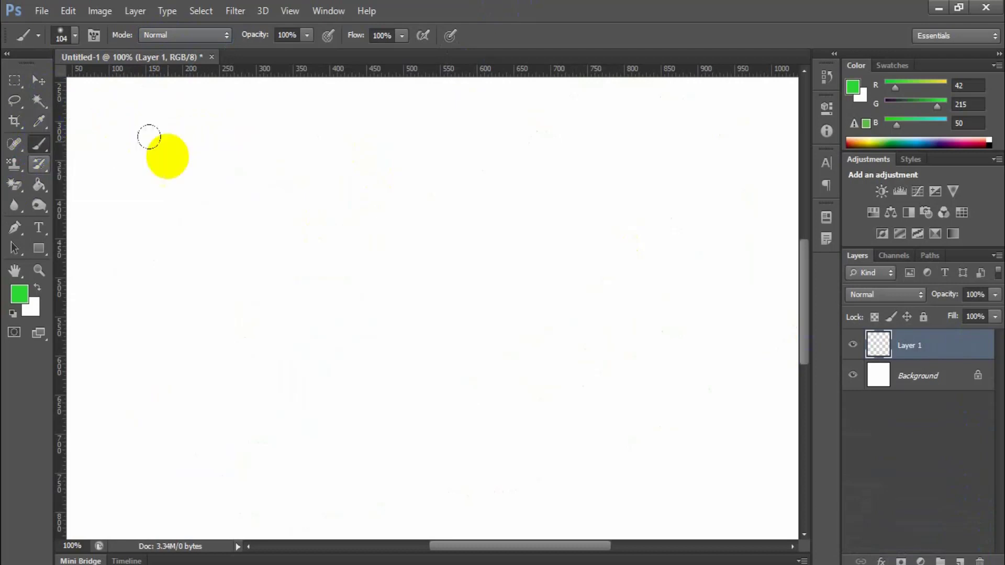
left_click(75, 35)
scroll(74, 189, "down", 5)
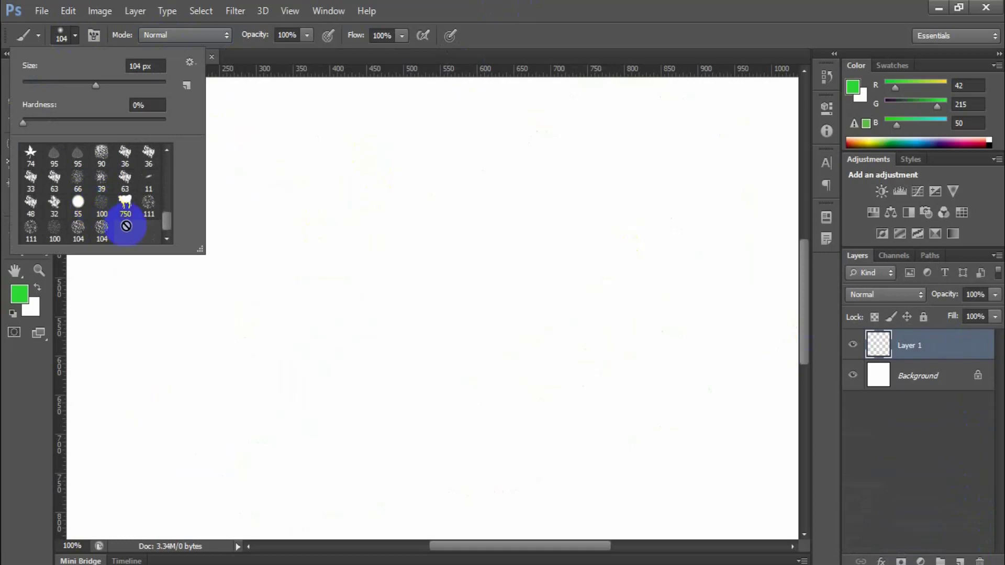
scroll(124, 220, "down", 1)
scroll(67, 160, "up", 5)
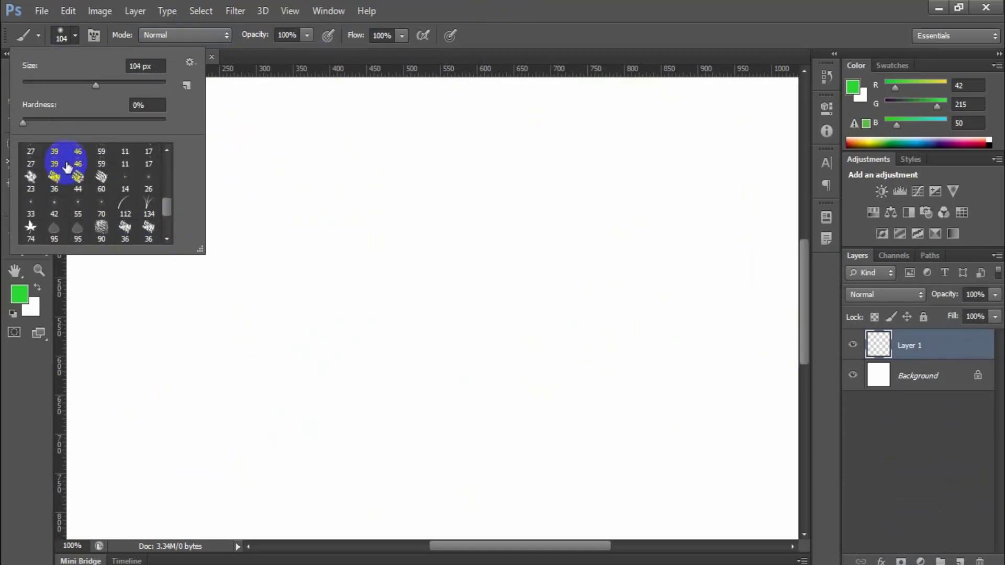
left_click(561, 6)
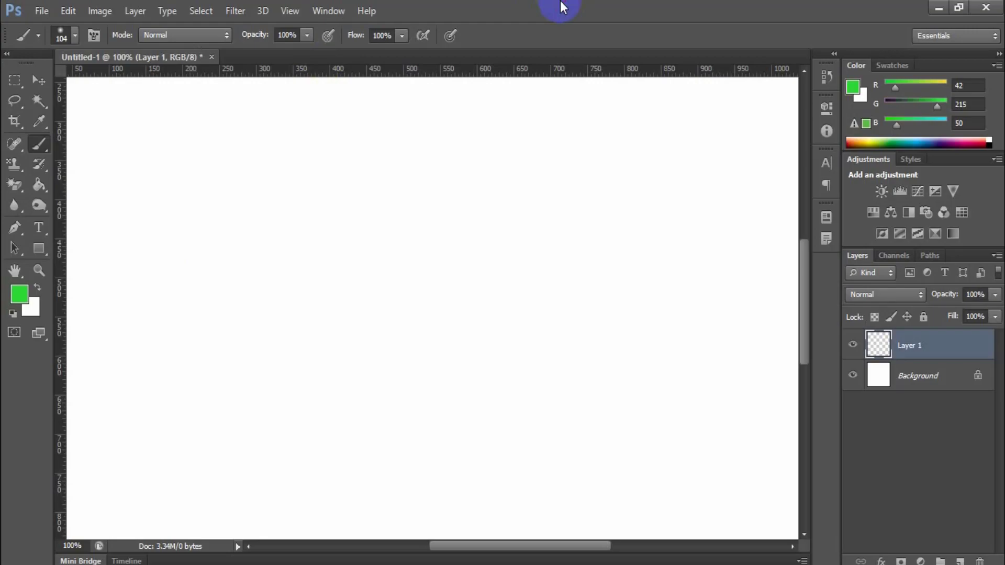
Step: Open the image 360_F_2859 from the desktop as a separate Photoshop document
left_click(938, 8)
left_click(204, 285)
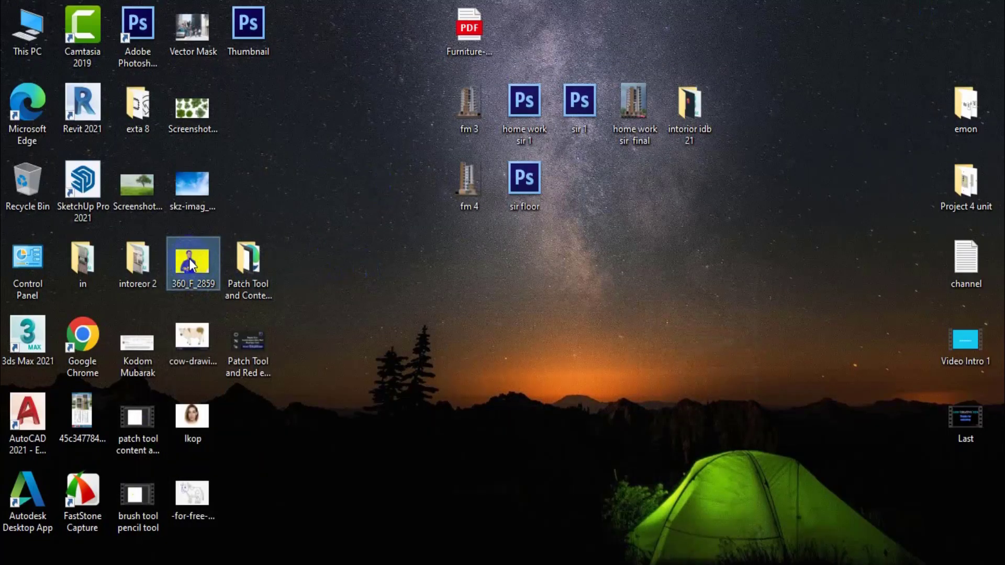
left_click_drag(191, 264, 438, 57)
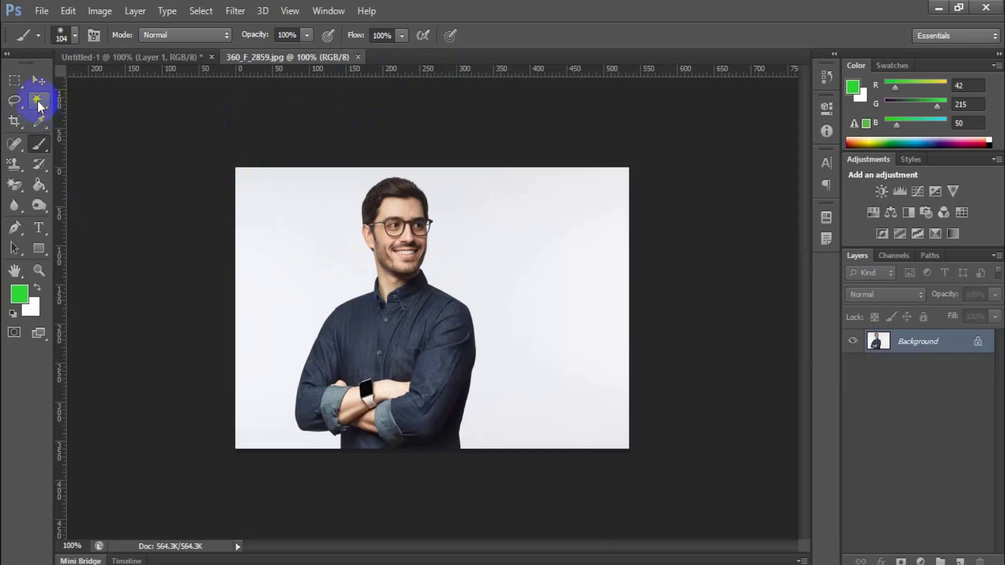
Step: Select the plain backdrop with the Magic Wand and invert the selection to isolate the man
mouse_move(38, 101)
left_mouse_down()
mouse_move(83, 98)
mouse_move(107, 113)
left_mouse_up()
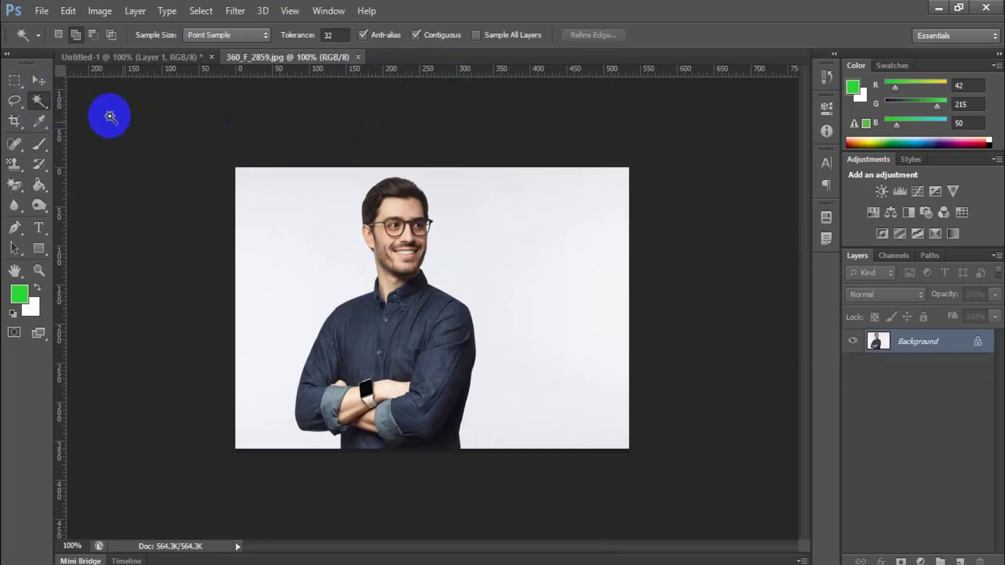
left_click(272, 241)
left_click(201, 11)
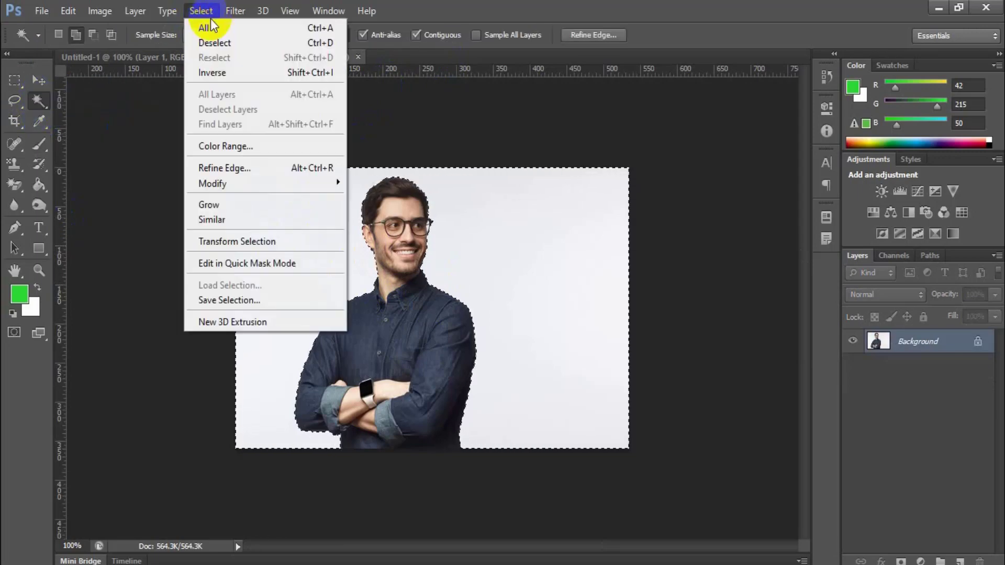
left_click(218, 72)
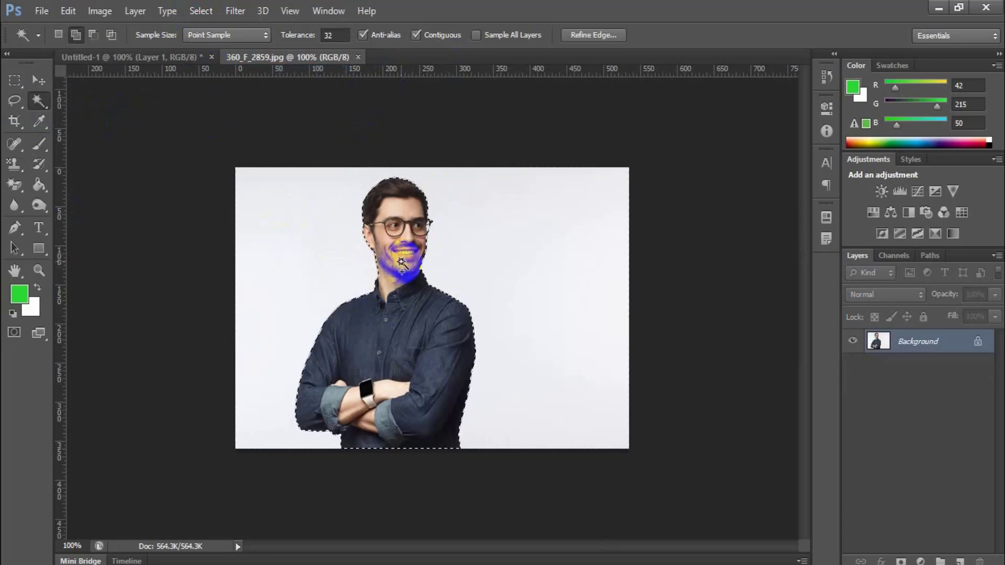
Step: Add a new layer, reset the colours to default, fill the man's selection with black, and deselect
left_click(959, 560)
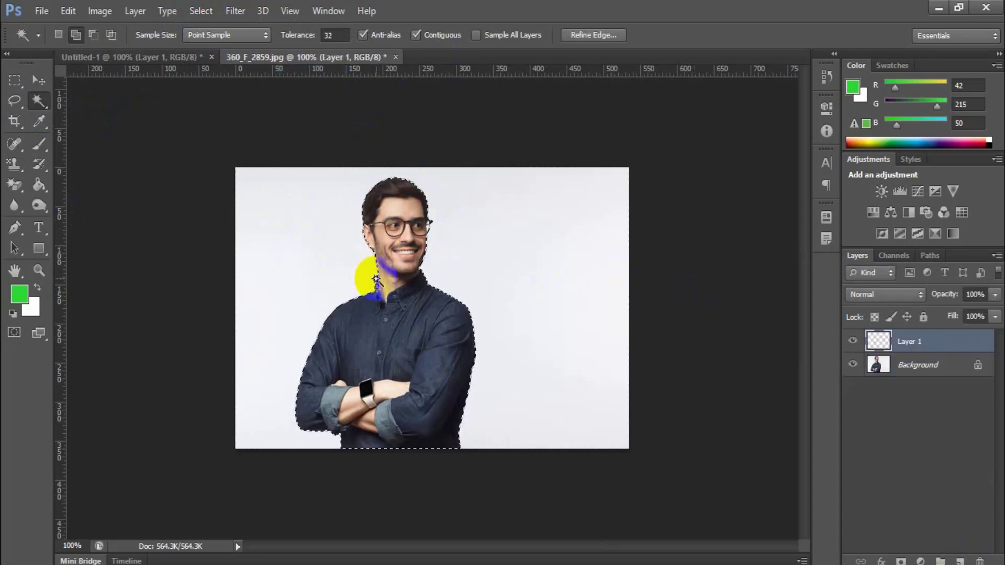
left_click(13, 313)
key("alt+BackSpace")
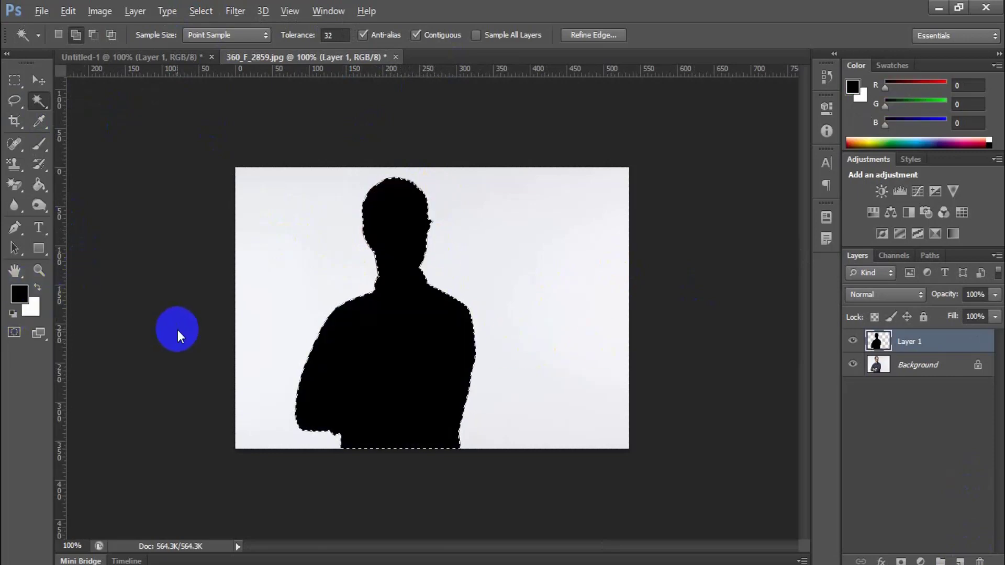
key("ctrl+d")
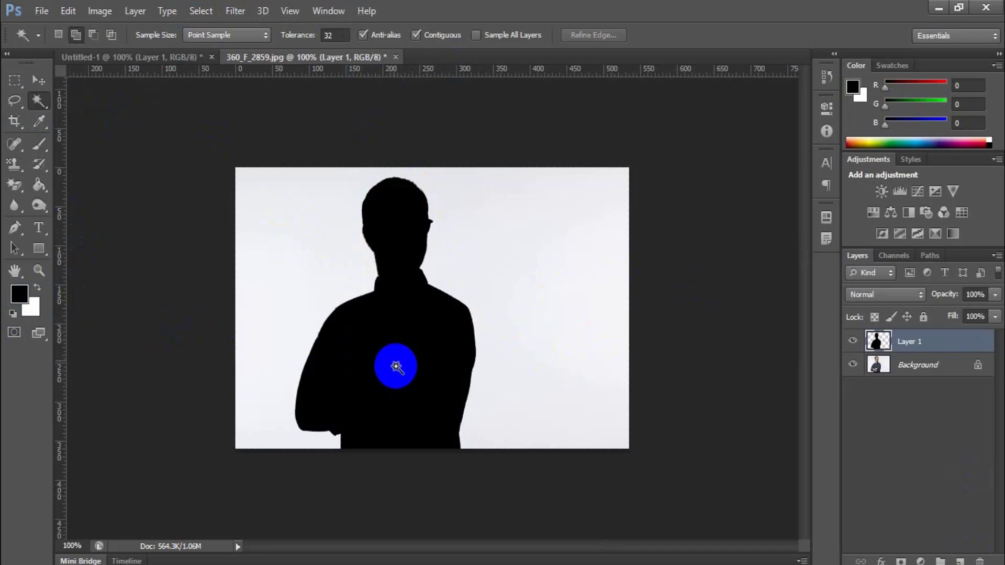
Step: Define a brush preset from the silhouette image with its backdrop included, keeping the name 360_F_2859.jpg
left_click(68, 11)
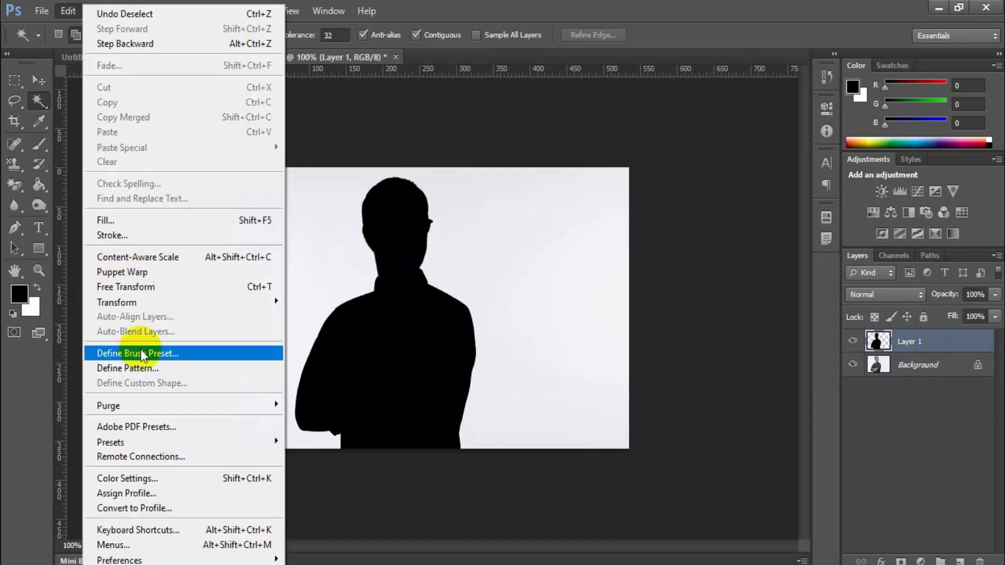
left_click(175, 353)
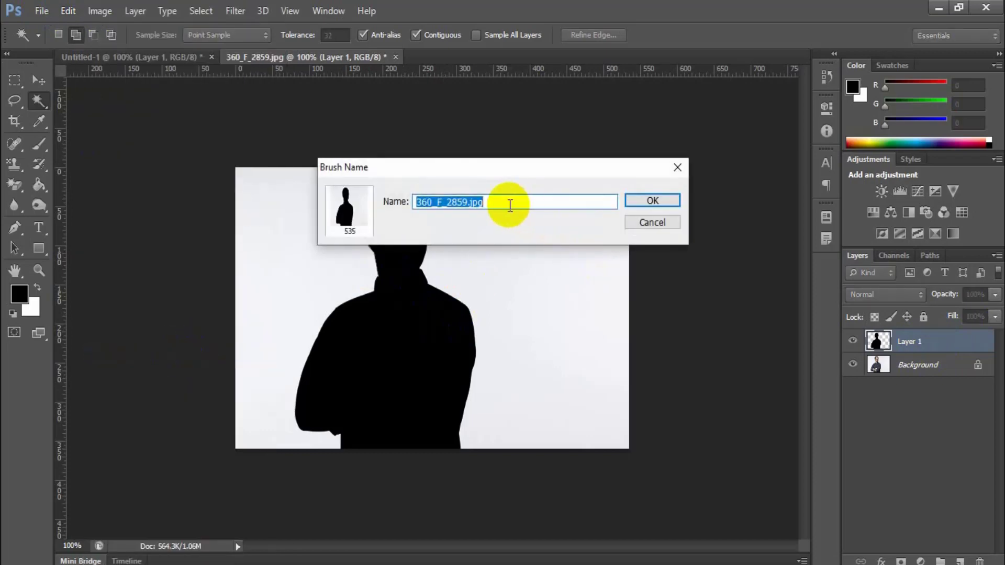
left_click(654, 201)
Step: Stamp the new 535 px brush once in the Untitled-1 document with the Brush tool, and undo the stamp
left_click(109, 58)
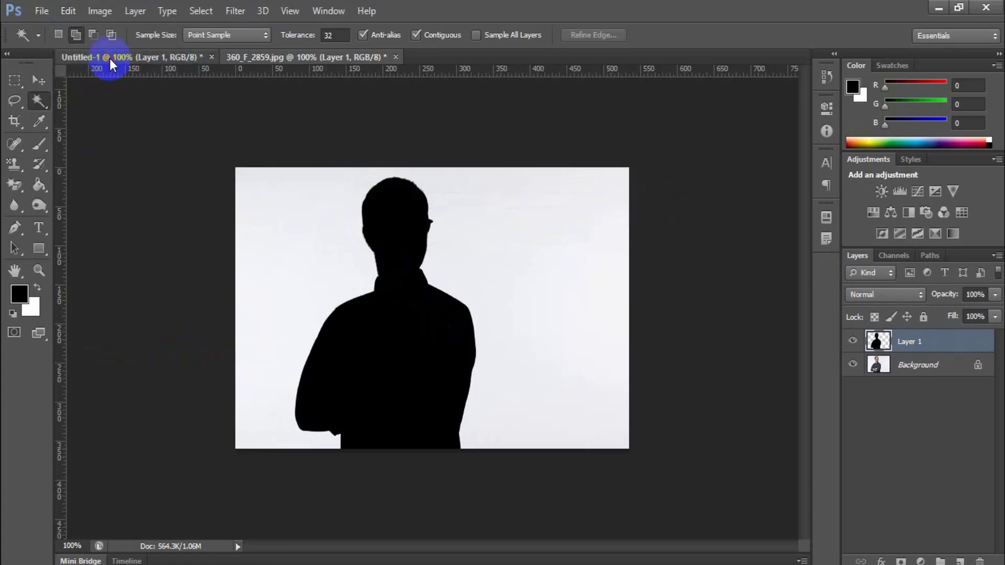
left_click(37, 144)
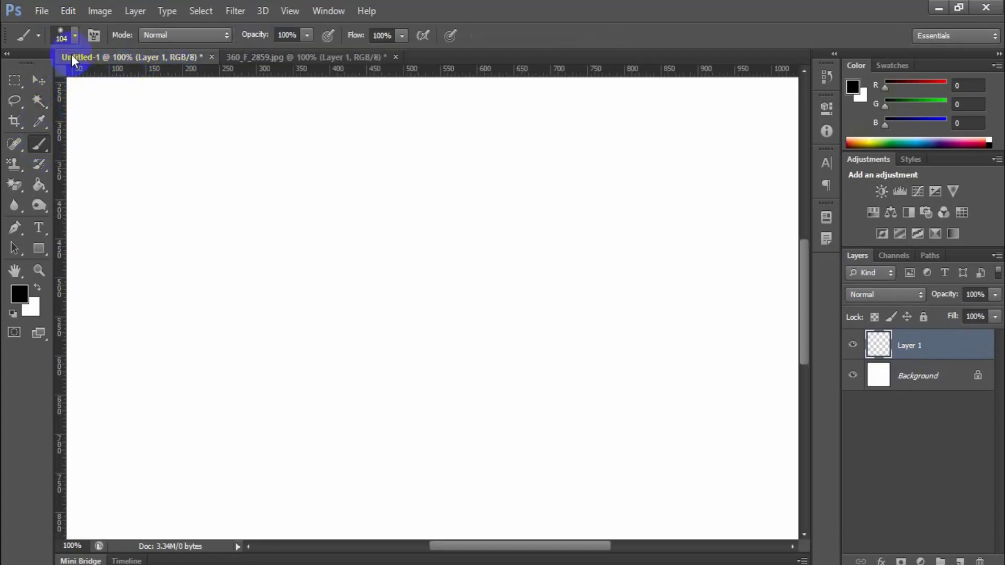
left_click(74, 35)
scroll(94, 217, "down", 5)
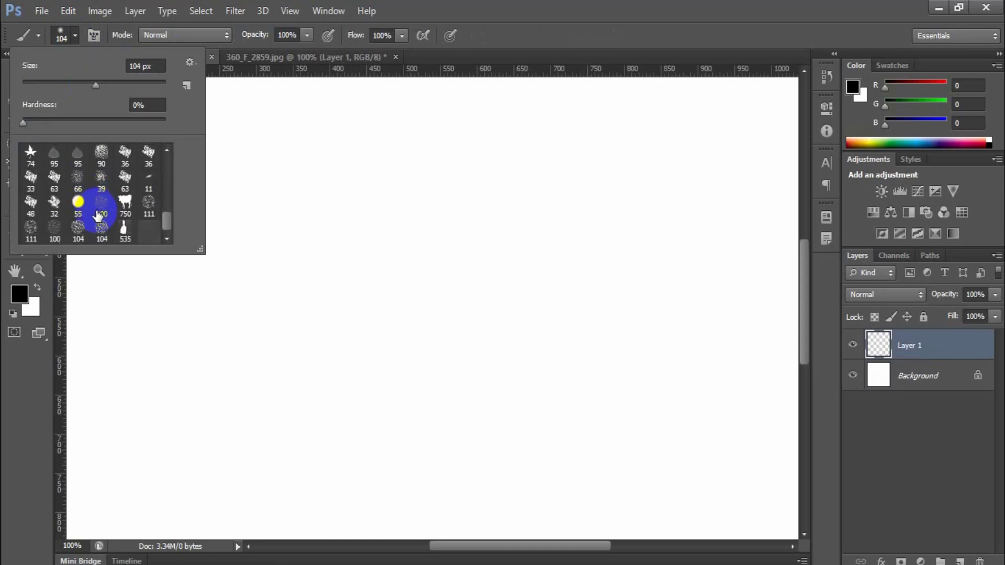
left_click(137, 234)
left_click(448, 7)
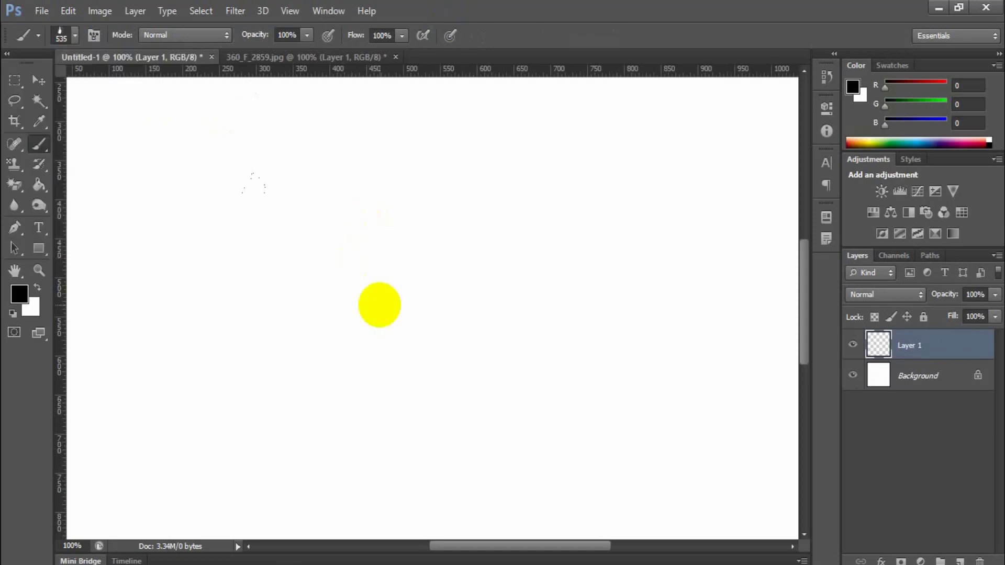
left_click(397, 304)
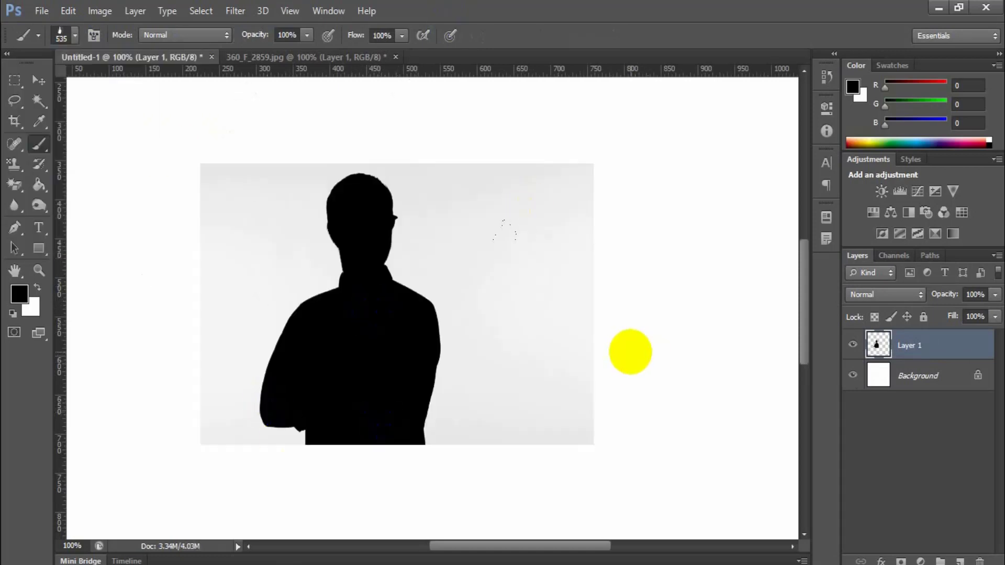
key("ctrl+z")
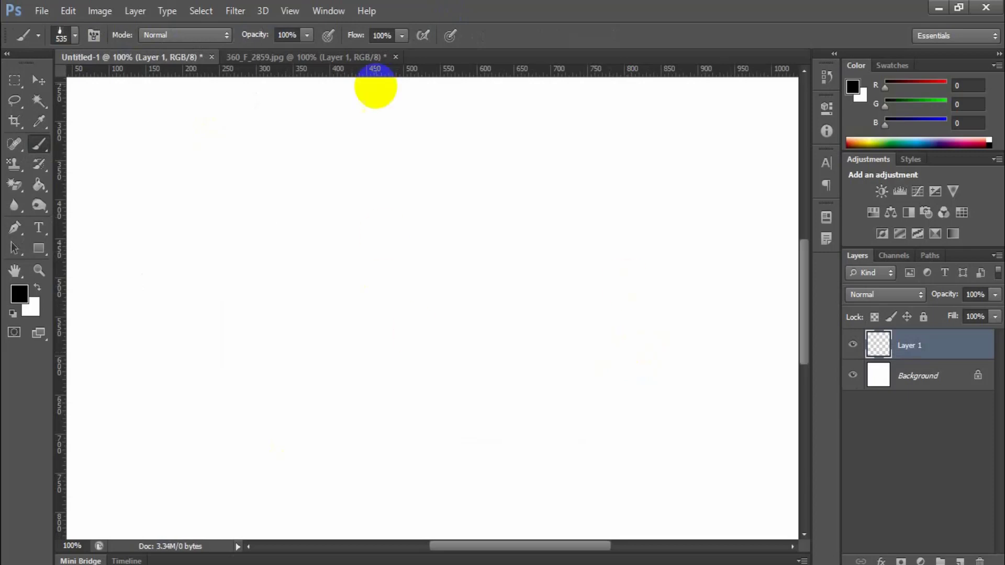
Step: Hide the Background layer in 360_F_2859.jpg and define the silhouette alone as a brush preset named 666
left_click(368, 58)
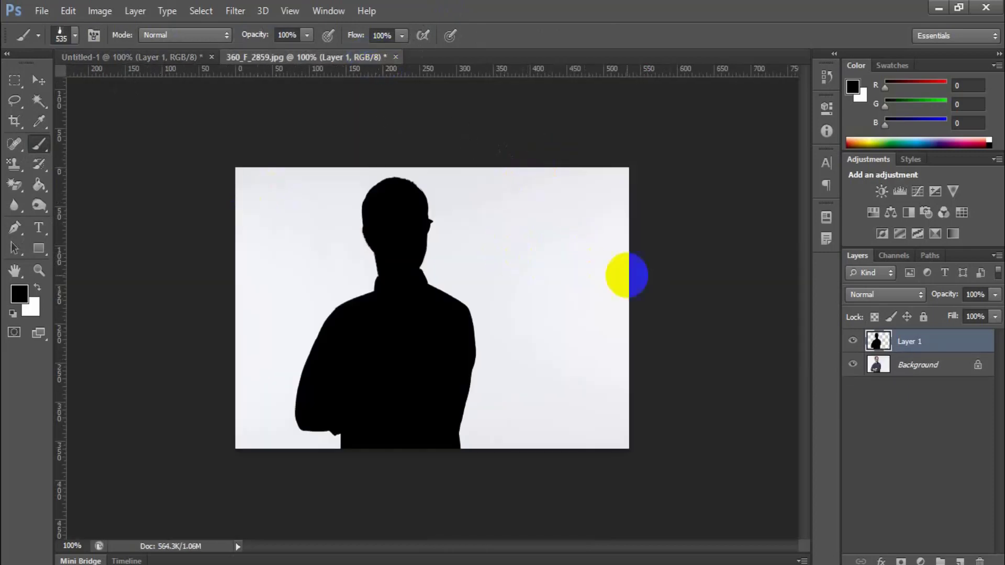
left_click(852, 364)
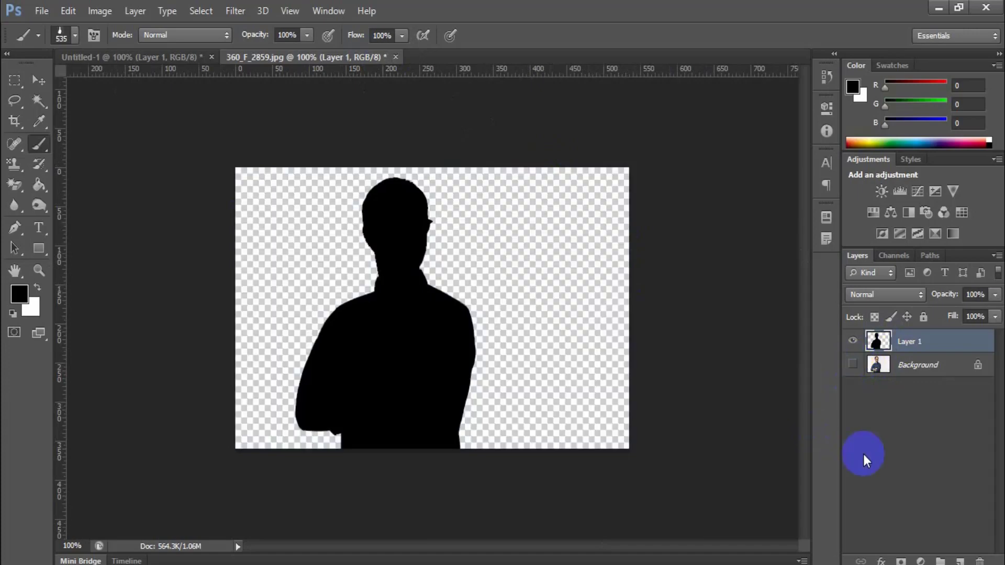
left_click(61, 11)
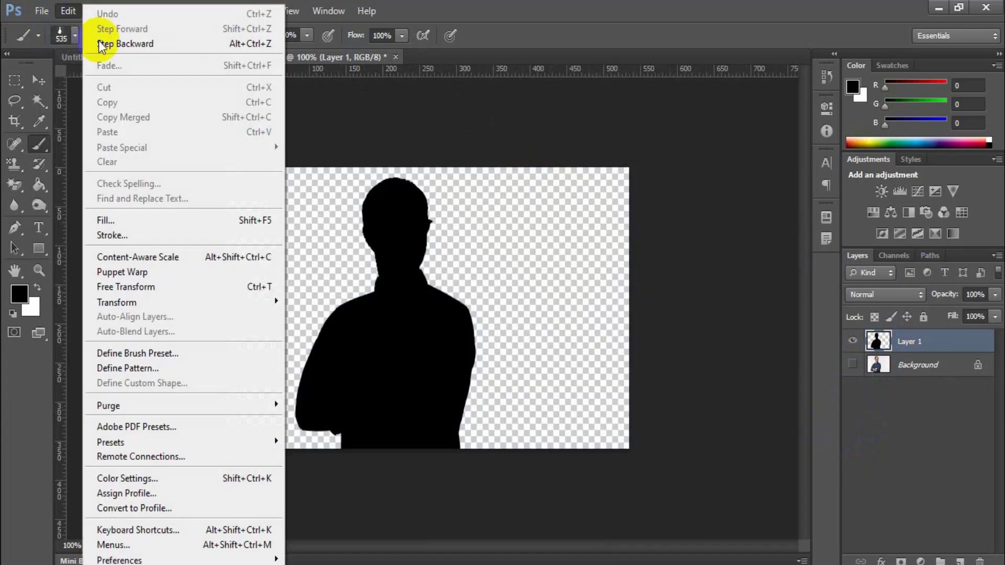
left_click(162, 356)
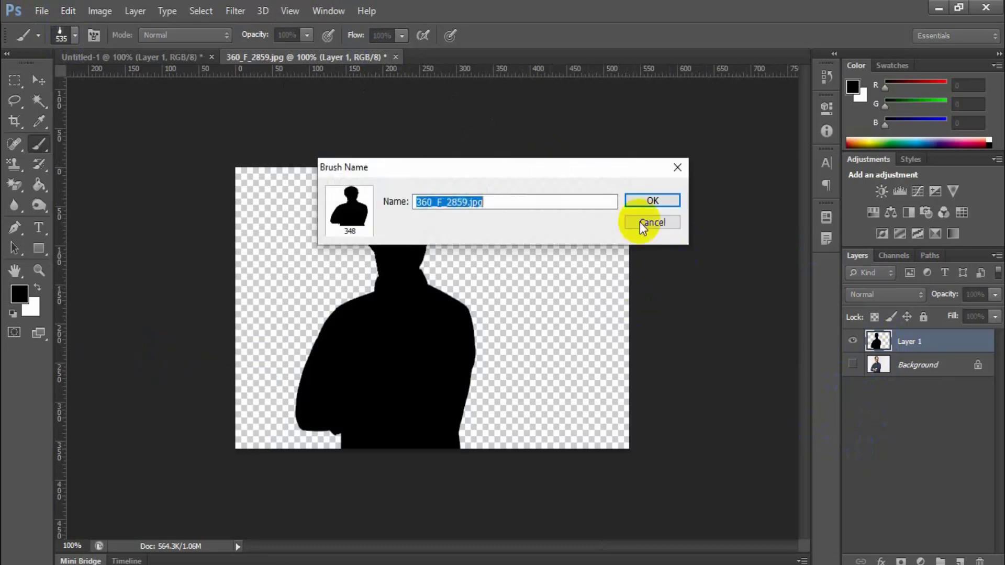
type("666")
left_click(653, 201)
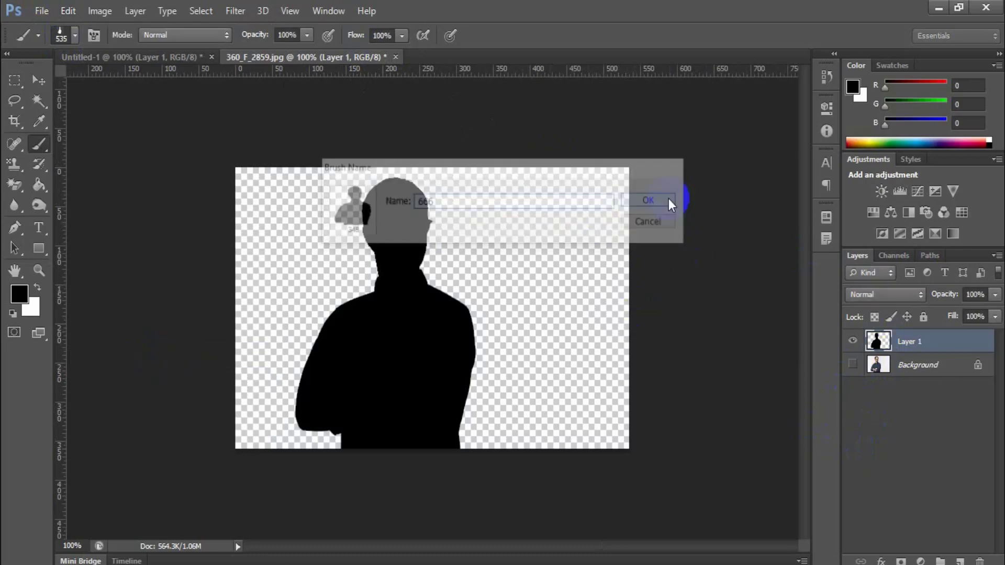
Step: Stamp the 535 px brush with the backdrop in Untitled-1 once more for comparison, and undo the stamp
left_click(111, 62)
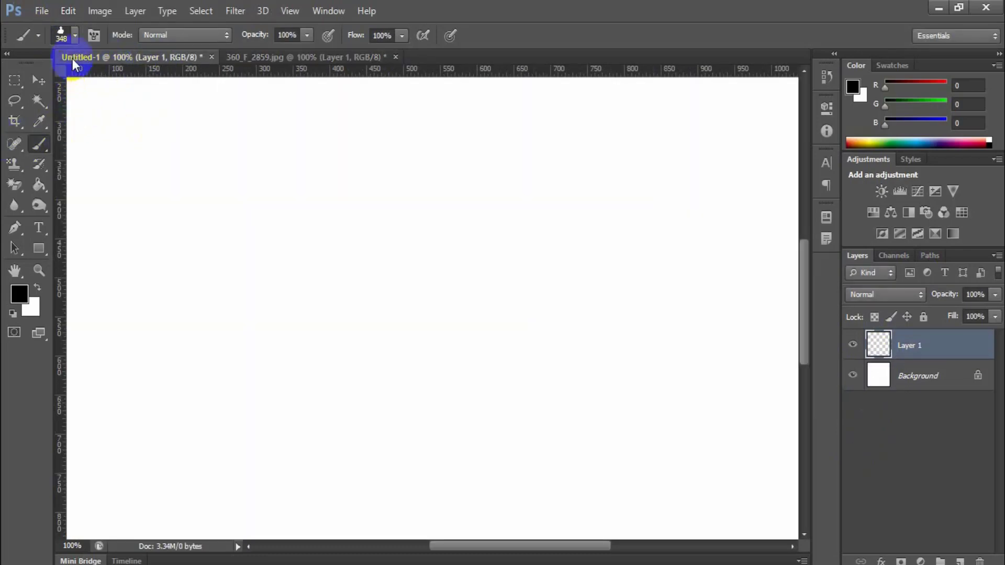
left_click(74, 35)
left_click(145, 233)
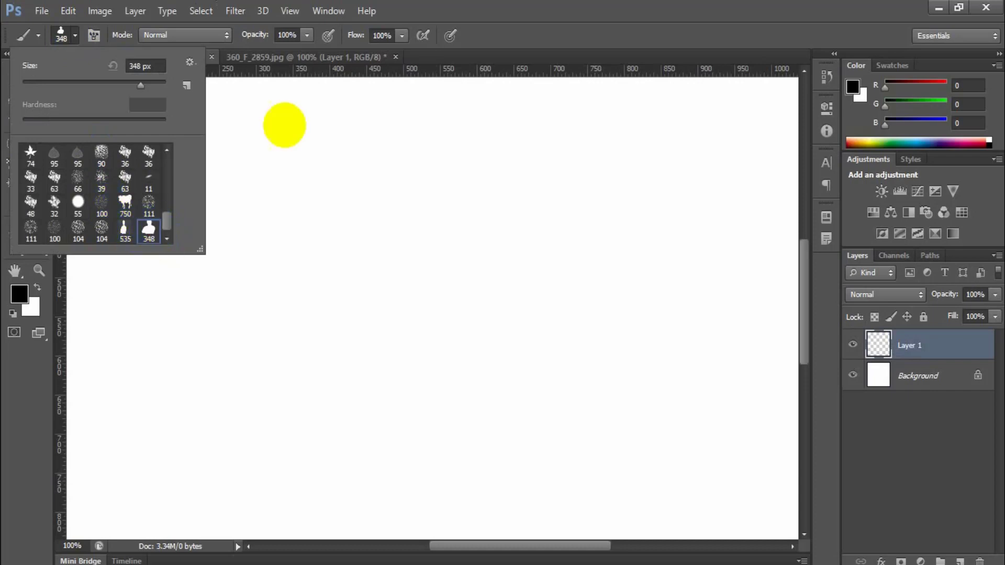
double_click(123, 226)
left_click(343, 333)
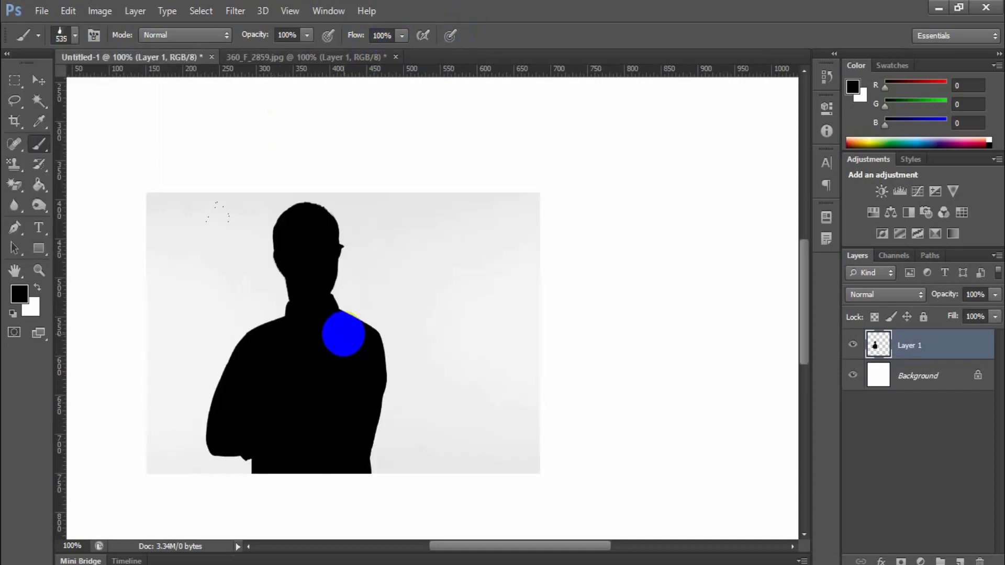
key("ctrl+z")
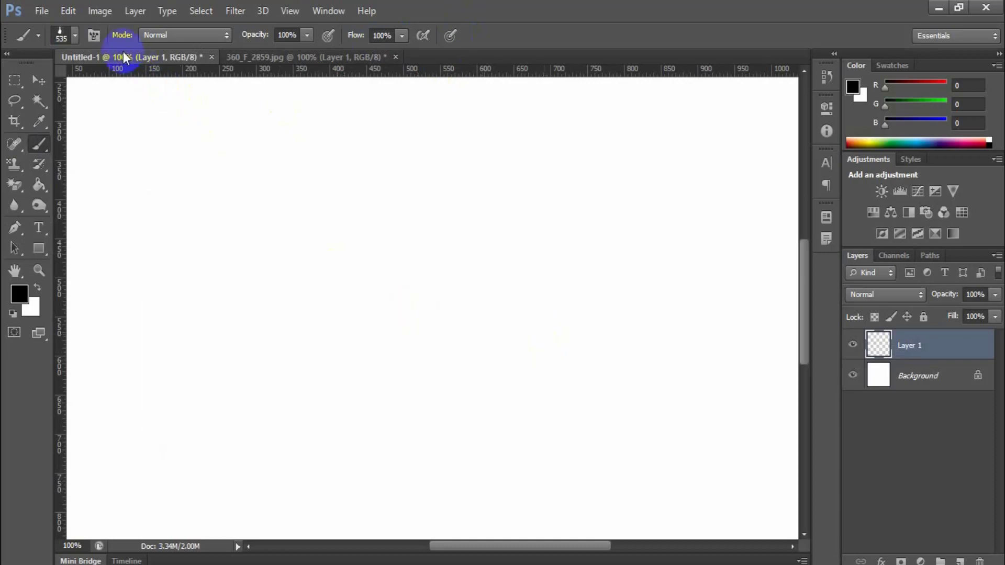
Step: Choose the 348 px silhouette brush and stamp three black figures side by side on Layer 1
left_click(74, 36)
double_click(148, 227)
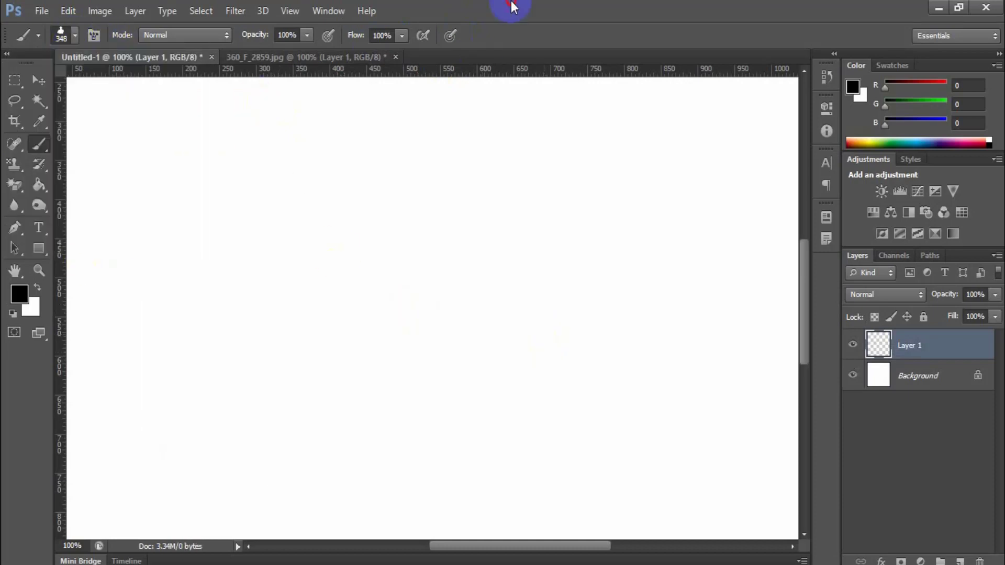
left_click(366, 310)
left_click(559, 317)
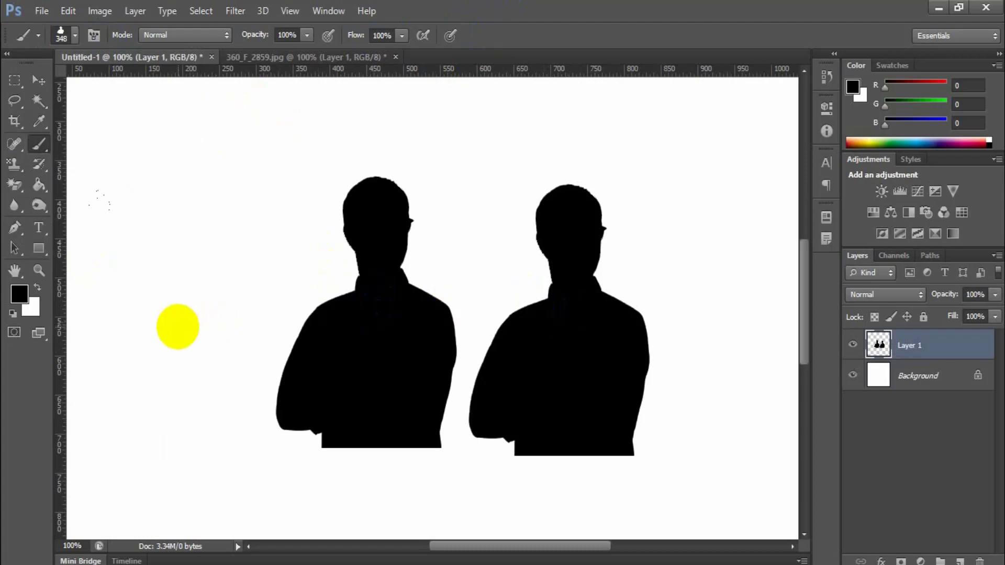
left_click(177, 324)
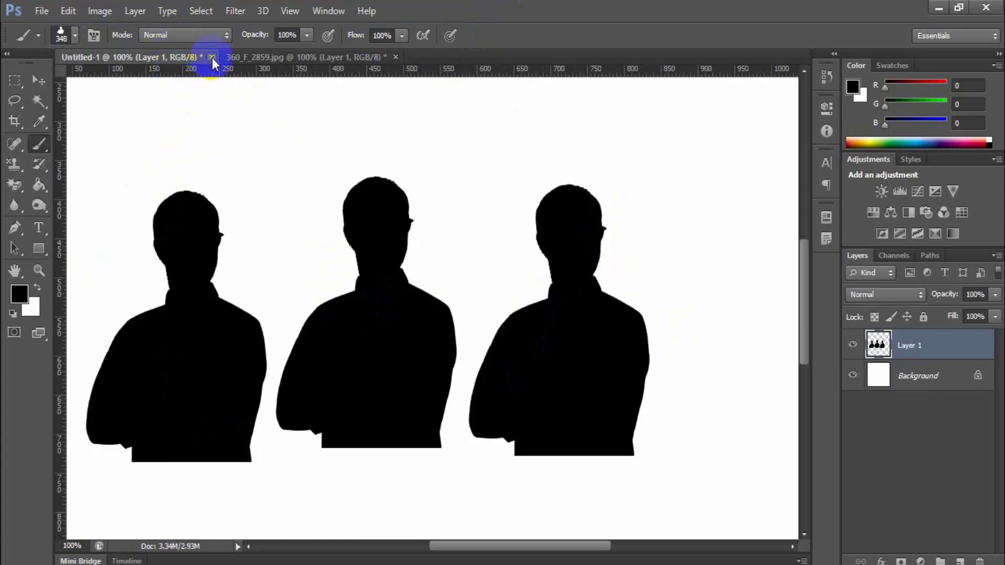
Step: Replace the painted layer with a new empty one and stamp a single silhouette in red (RGB 250, 0, 0)
left_click_drag(946, 372, 979, 561)
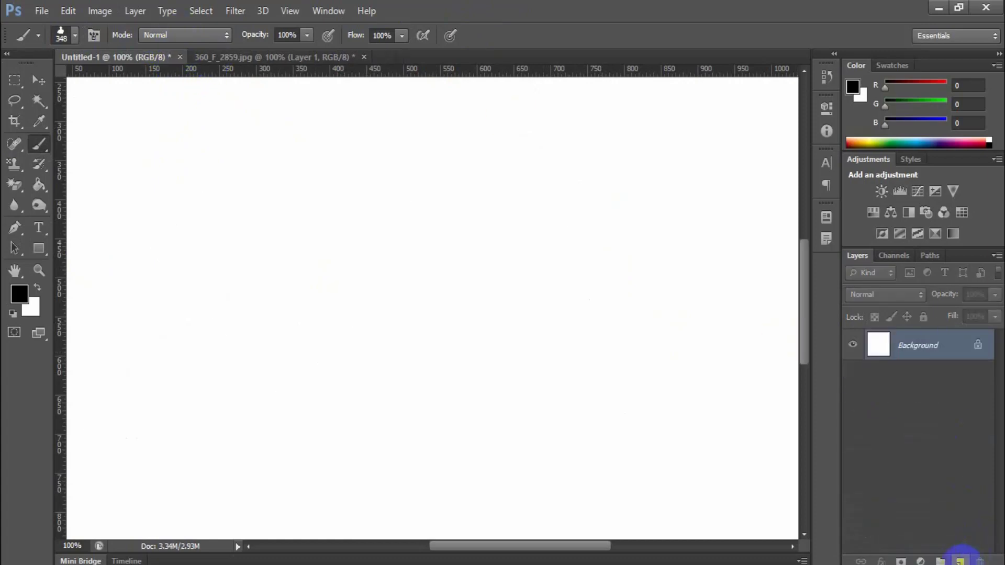
left_click(960, 560)
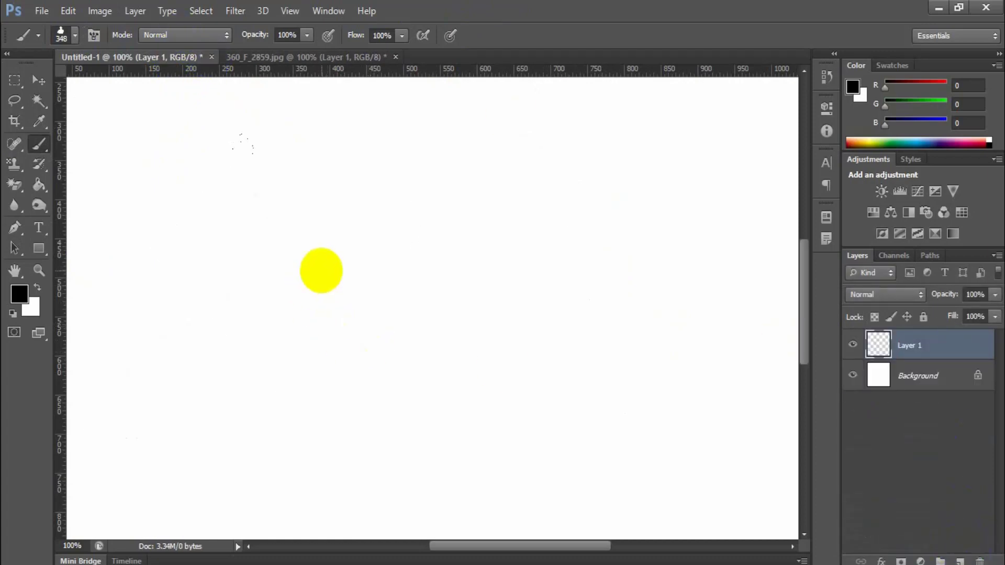
left_click(21, 298)
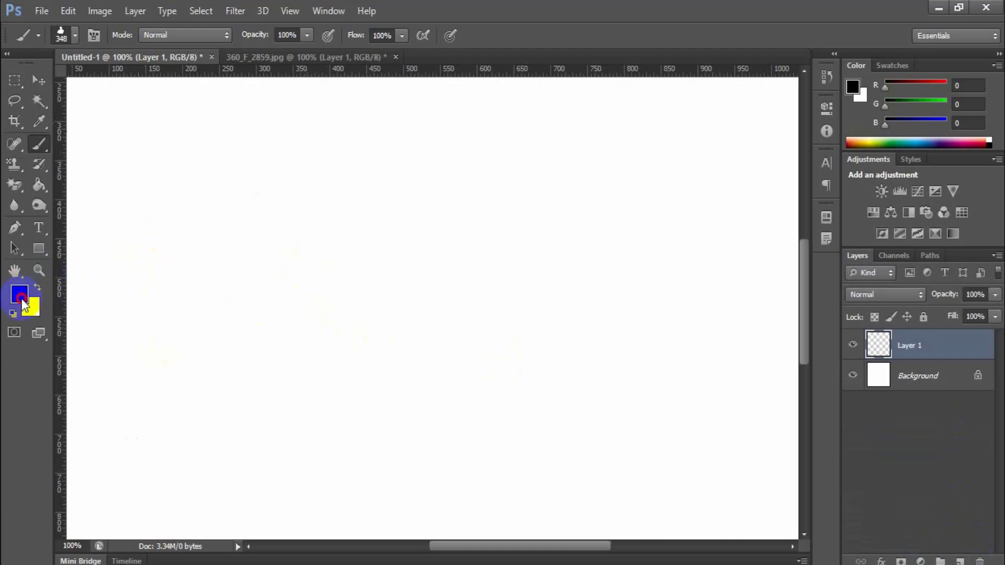
left_click(537, 174)
left_click(679, 168)
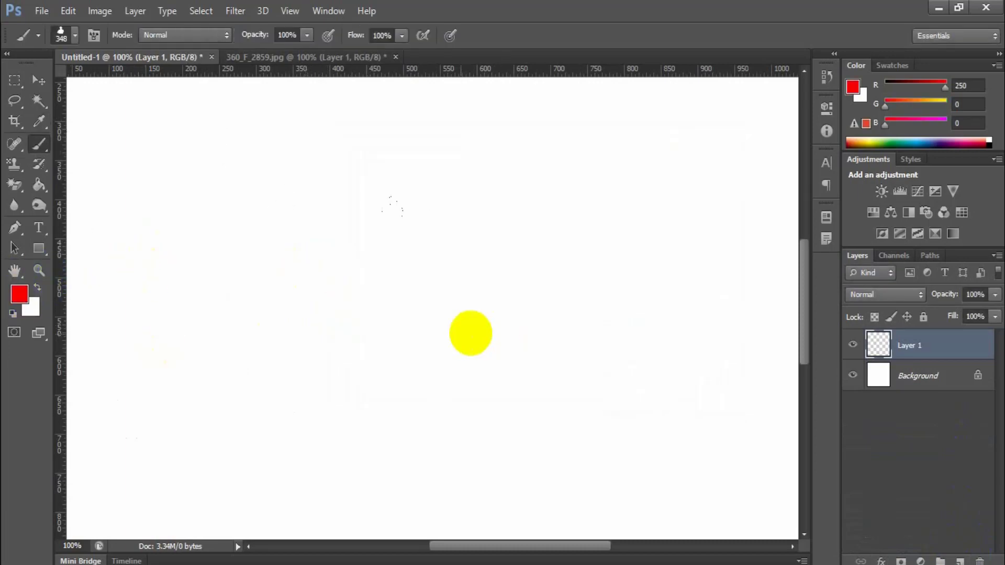
key("alt+BackSpace")
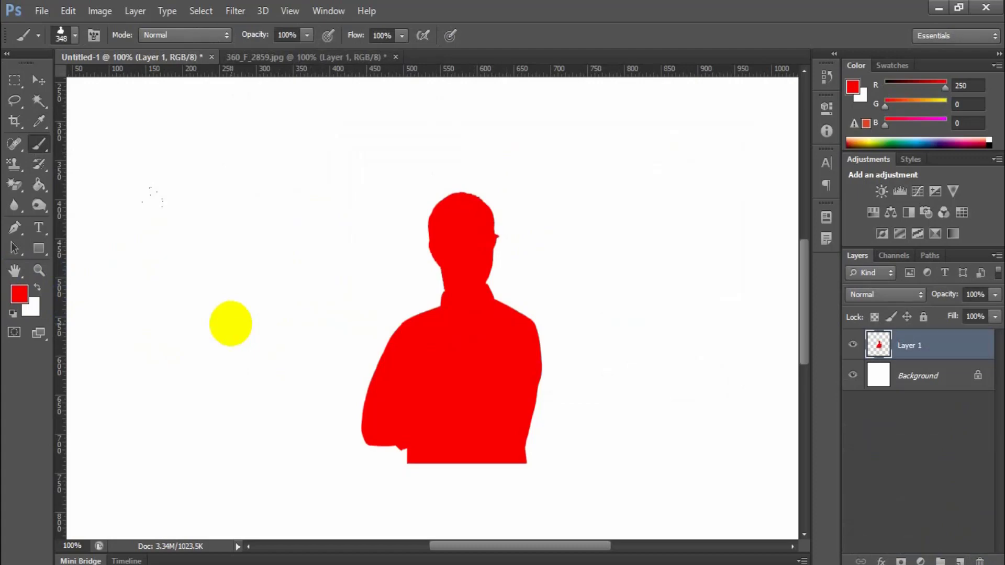
Step: In 360_F_2859.jpg, hide the black silhouette layer and show the Background photo of the man
left_click(168, 9)
left_click(304, 58)
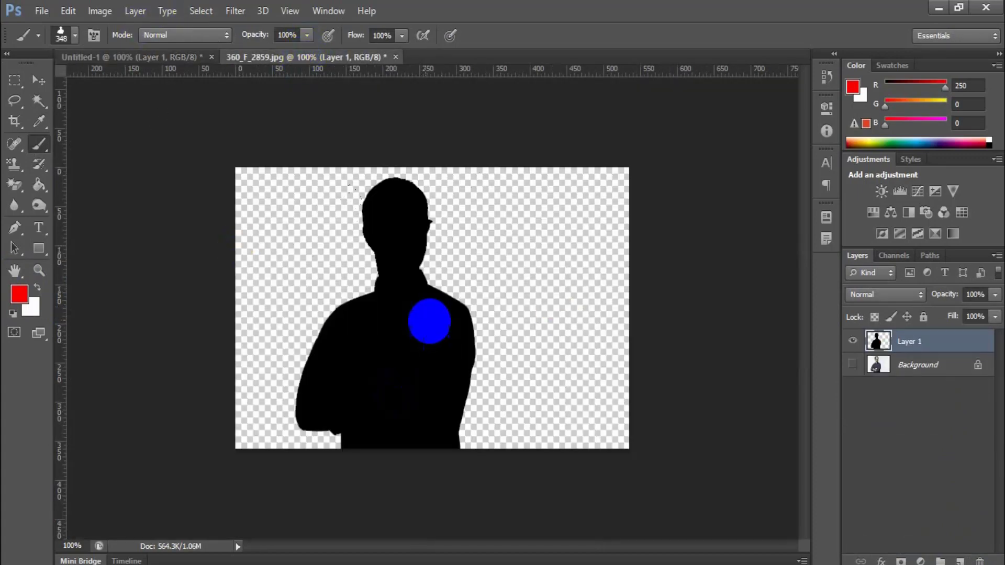
left_click(851, 343)
left_click(853, 365)
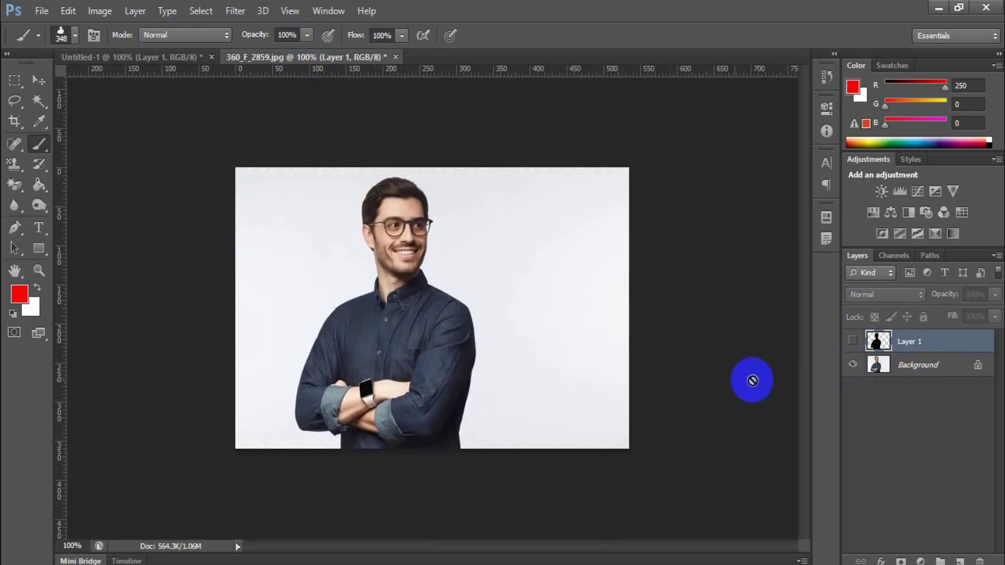
left_click(410, 261)
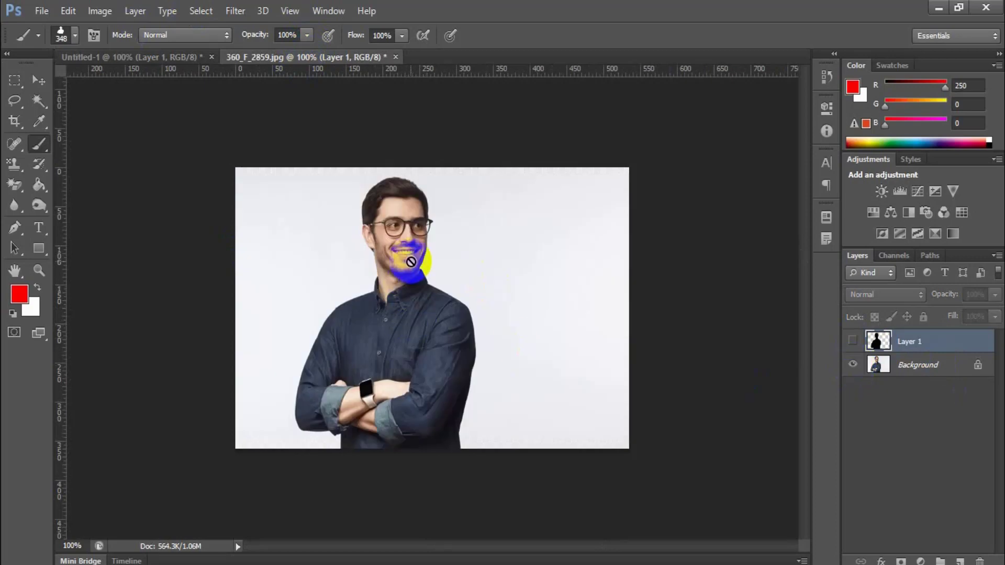
Step: Return to Untitled-1 and delete the red silhouette layer using the Move tool
left_click(169, 59)
left_click(41, 74)
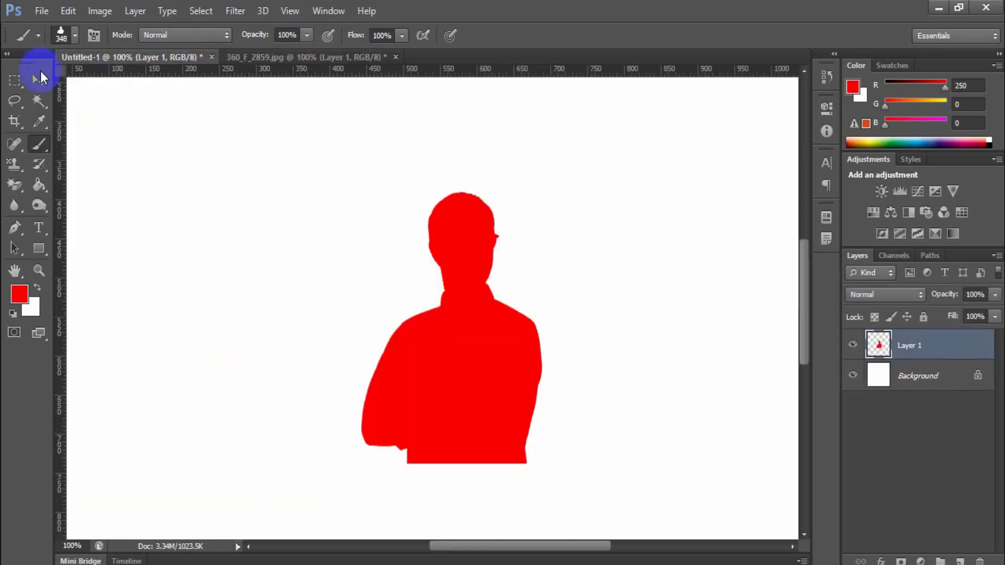
left_click(447, 350)
key("Delete")
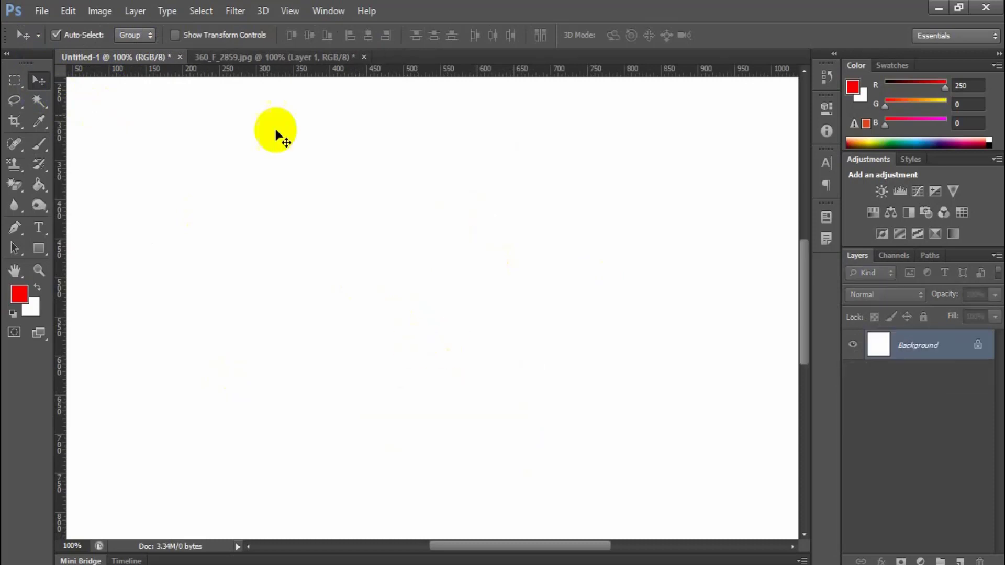
Step: Activate the Brush tool and choose the 134 px grass brush preset
left_click(39, 140)
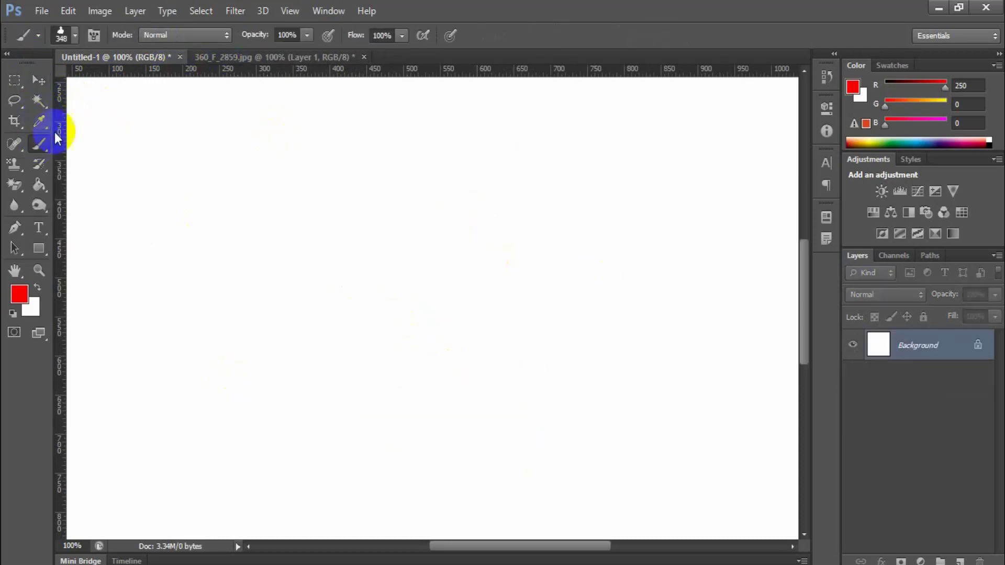
left_click(71, 40)
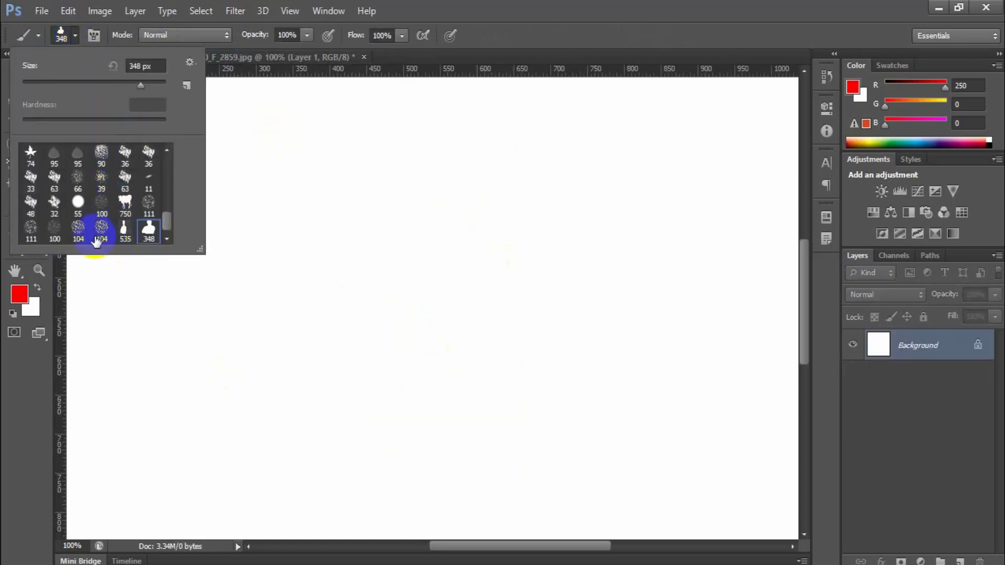
scroll(141, 213, "up", 2)
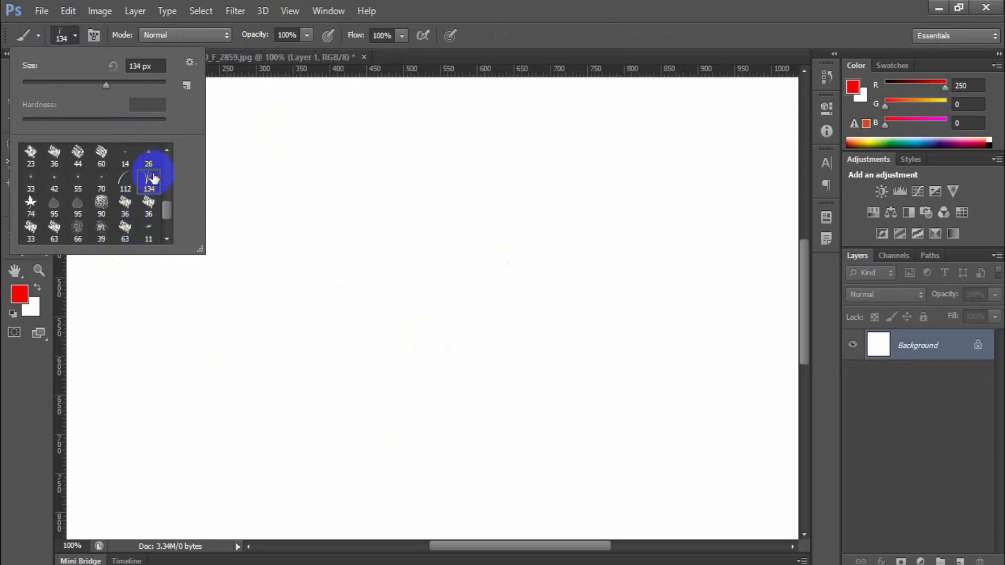
left_click(639, 7)
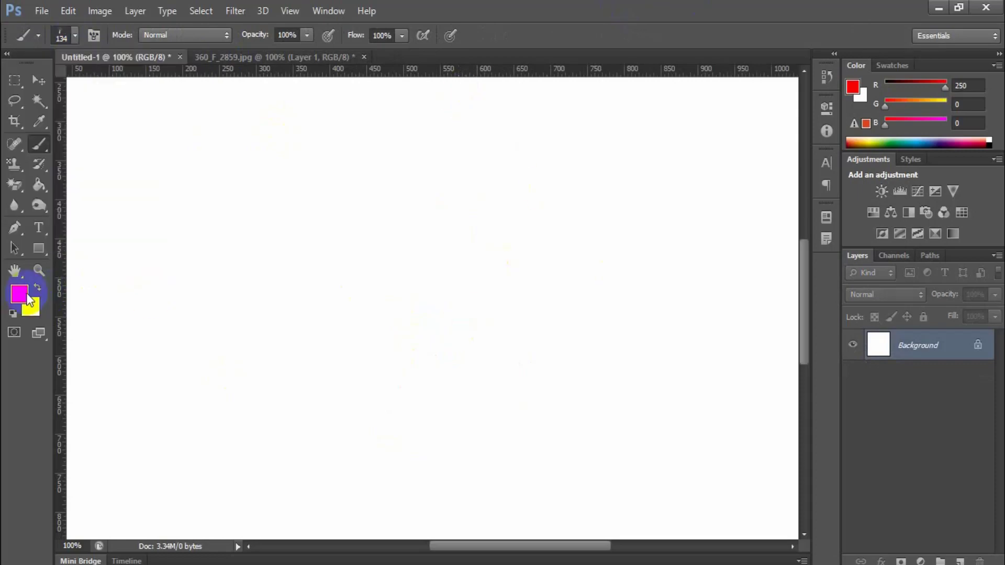
Step: Set the foreground color to green, RGB 18, 190, 14 (#12be0e)
left_click(21, 294)
left_click(555, 298)
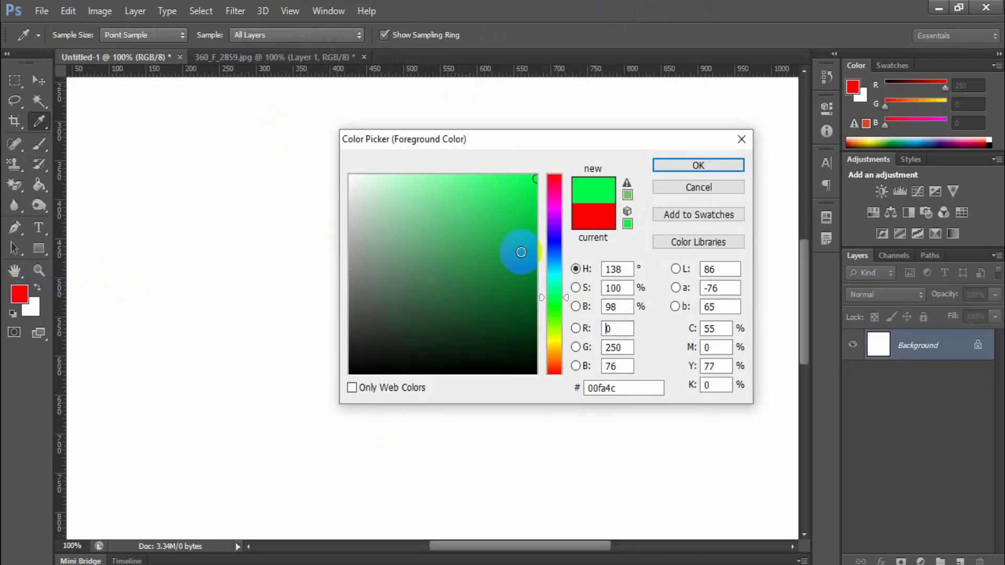
left_click(548, 308)
left_click(522, 225)
left_click(709, 163)
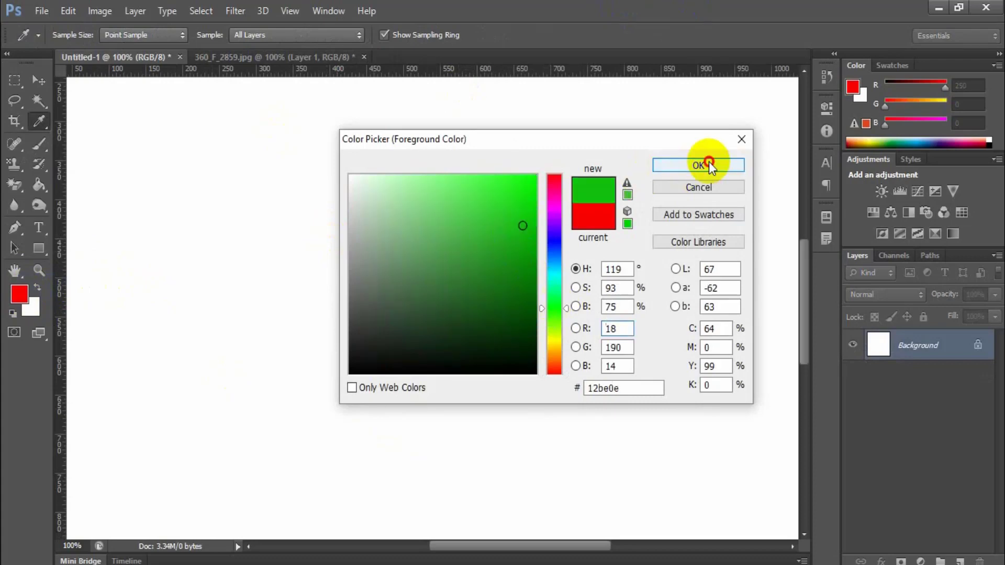
Step: Paint rows of green grass across the lower half of the canvas with the grass brush reduced to about 90 px, ending on the Move tool
mouse_move(693, 285)
left_mouse_down()
mouse_move(455, 412)
mouse_move(189, 459)
mouse_move(677, 499)
mouse_move(107, 515)
mouse_move(650, 393)
left_mouse_up()
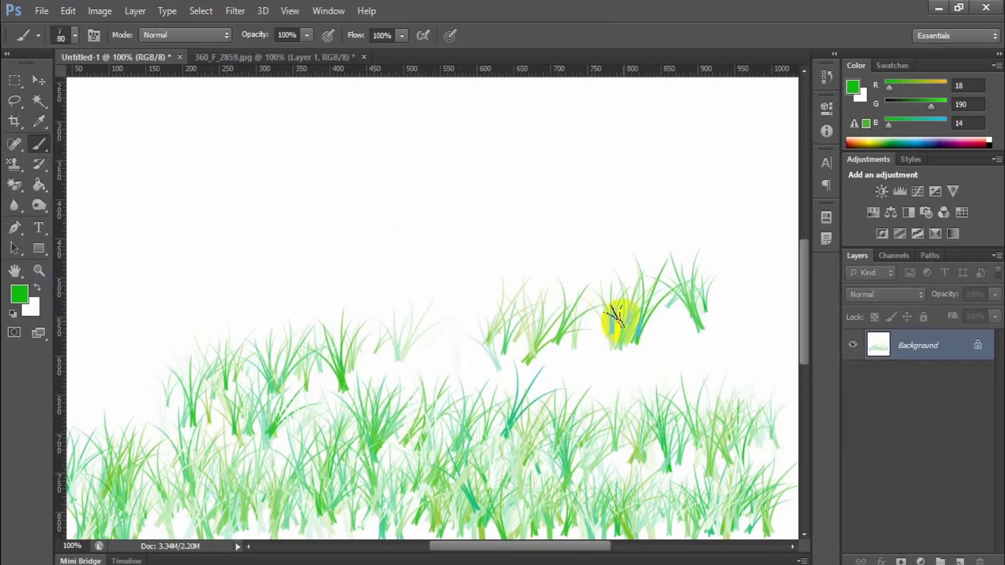
mouse_move(775, 377)
left_mouse_down()
mouse_move(97, 377)
mouse_move(256, 456)
mouse_move(738, 474)
left_mouse_up()
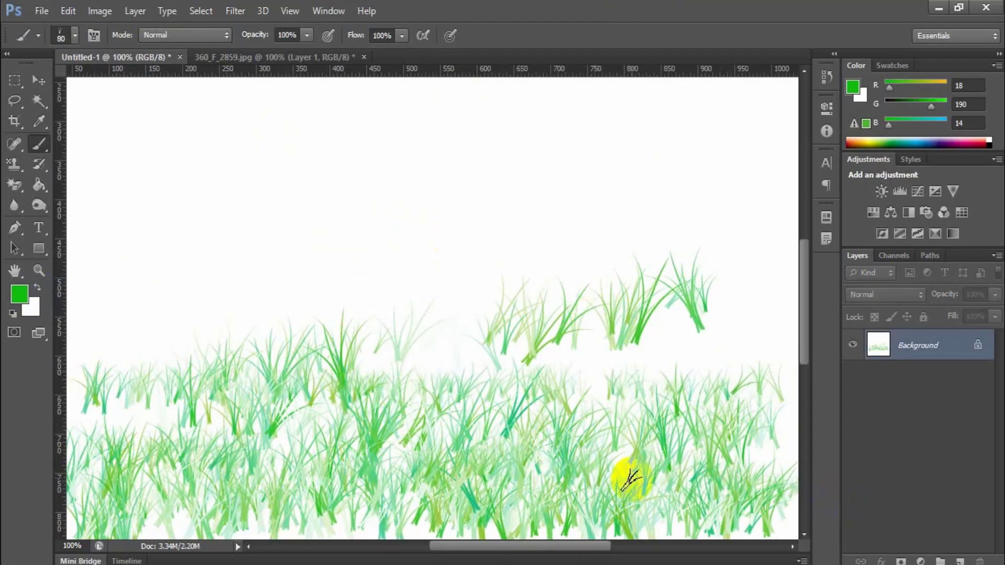
left_click(37, 82)
Step: Open the cow-drawing-whic image from the desktop as a separate document
left_click(938, 8)
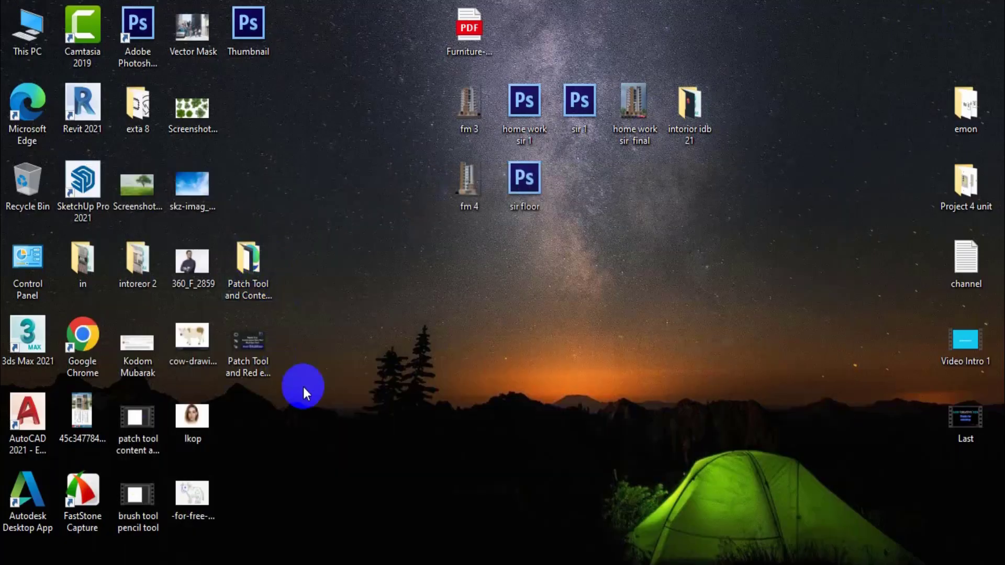
mouse_move(184, 339)
left_mouse_down()
mouse_move(395, 450)
mouse_move(308, 562)
mouse_move(418, 62)
left_mouse_up()
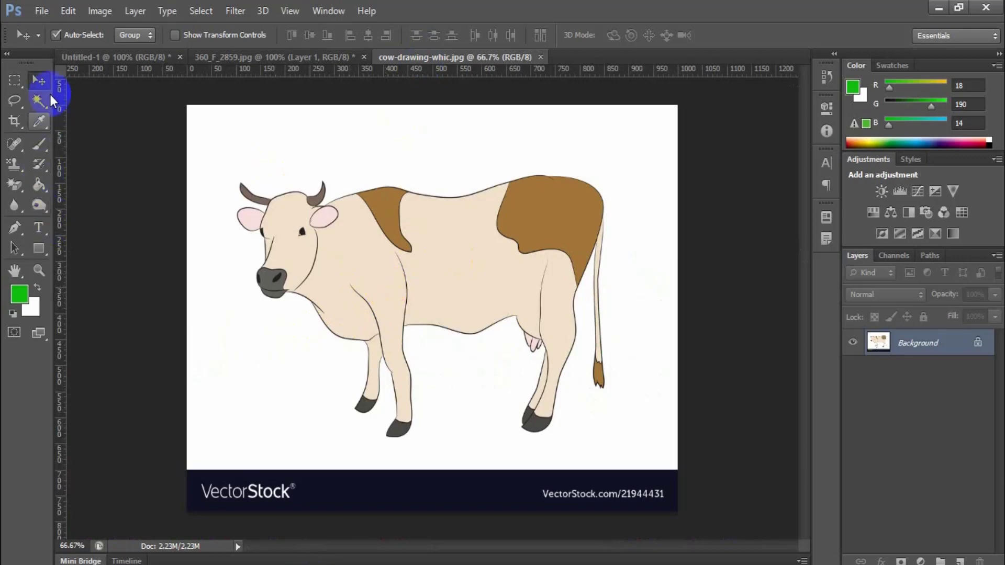
Step: Select the white backdrop around the cow with the Magic Wand at tolerance 32, and invert the selection
left_click(14, 82)
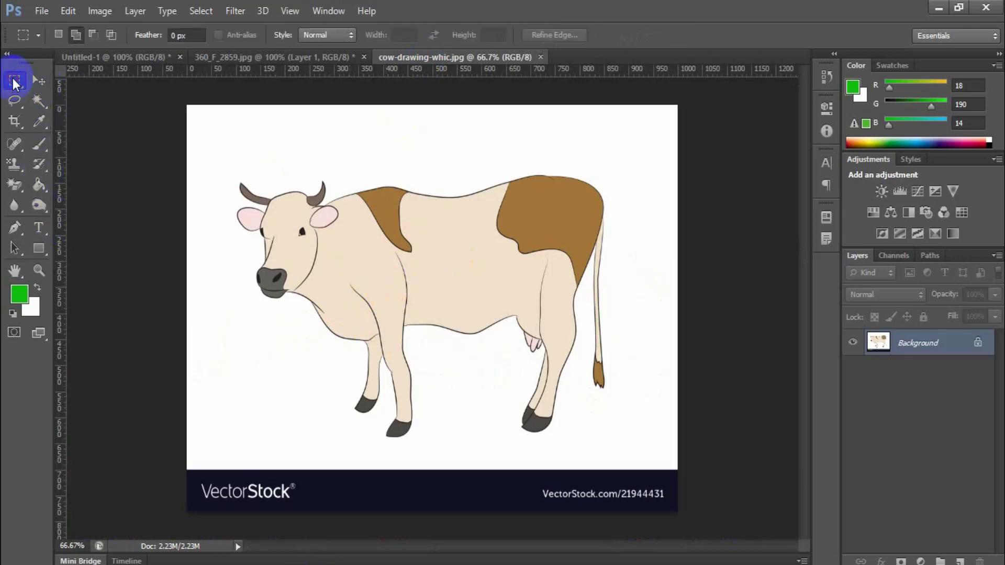
left_click_drag(39, 100, 105, 115)
left_click(320, 144)
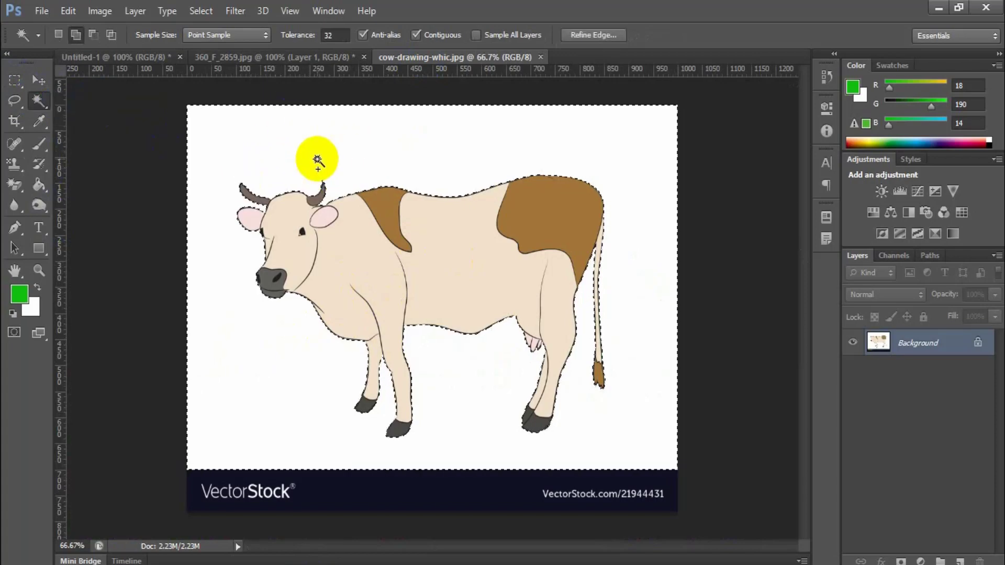
left_click(234, 11)
left_click(199, 10)
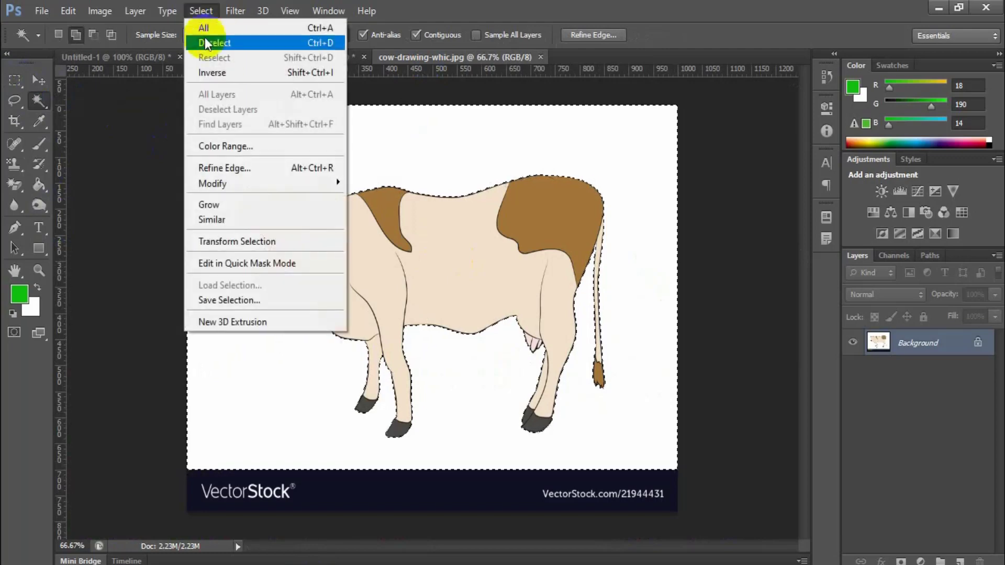
left_click(220, 72)
left_click(428, 343)
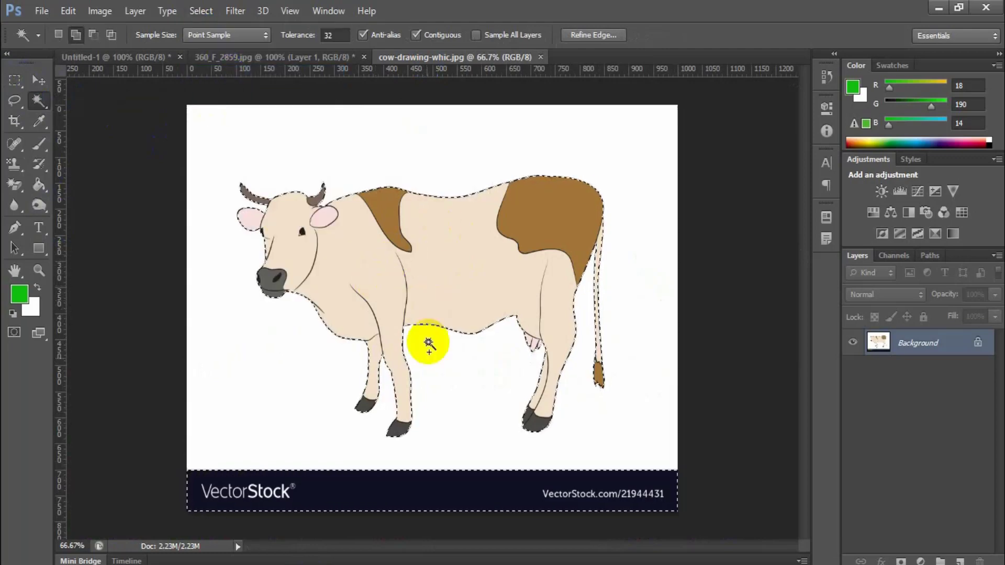
Step: Subtract the dark VectorStock banner from the selection with the Quick Selection tool, leaving only the cow selected
left_click(369, 486)
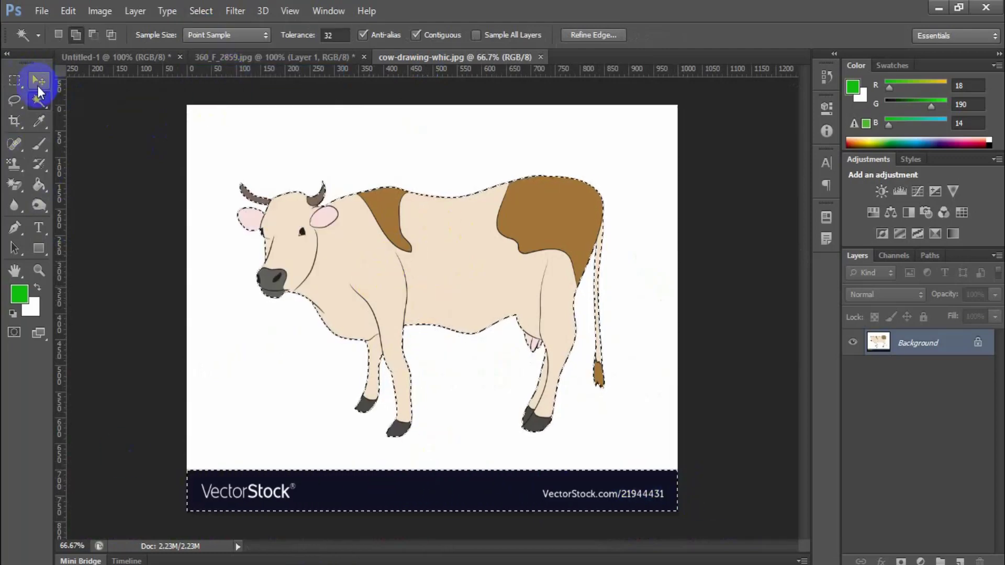
left_click(38, 102)
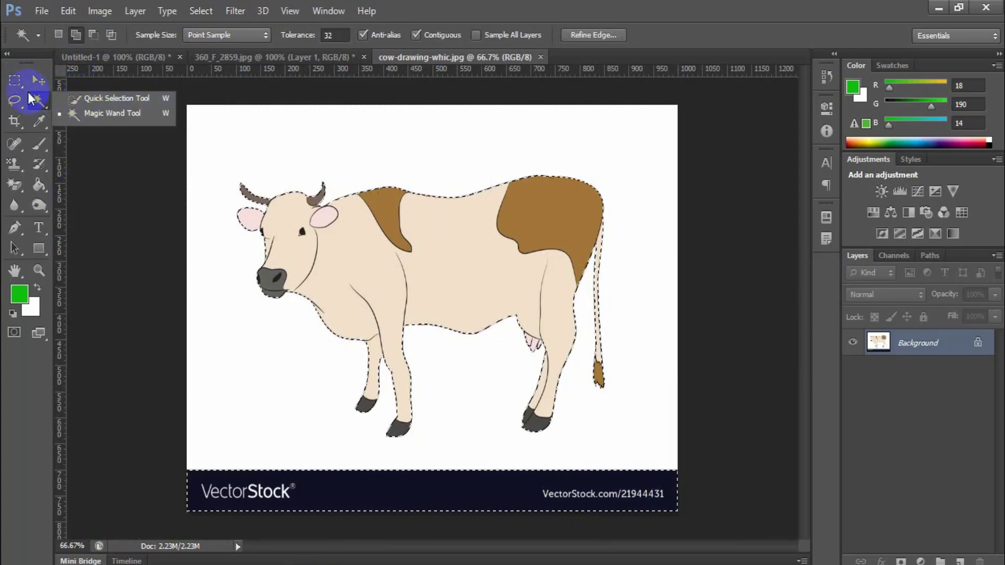
left_click(108, 98)
left_click(101, 35)
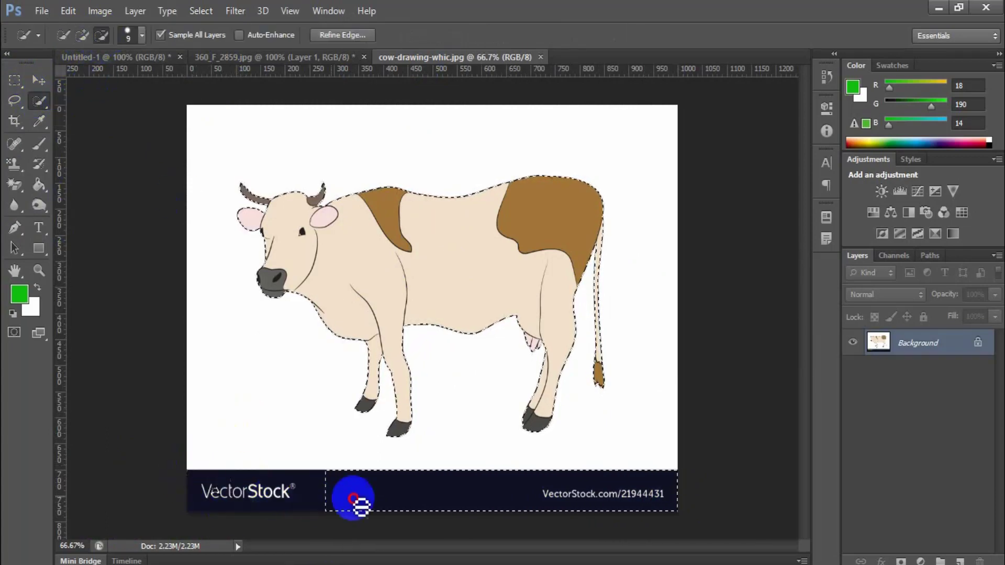
left_click_drag(354, 500, 581, 501)
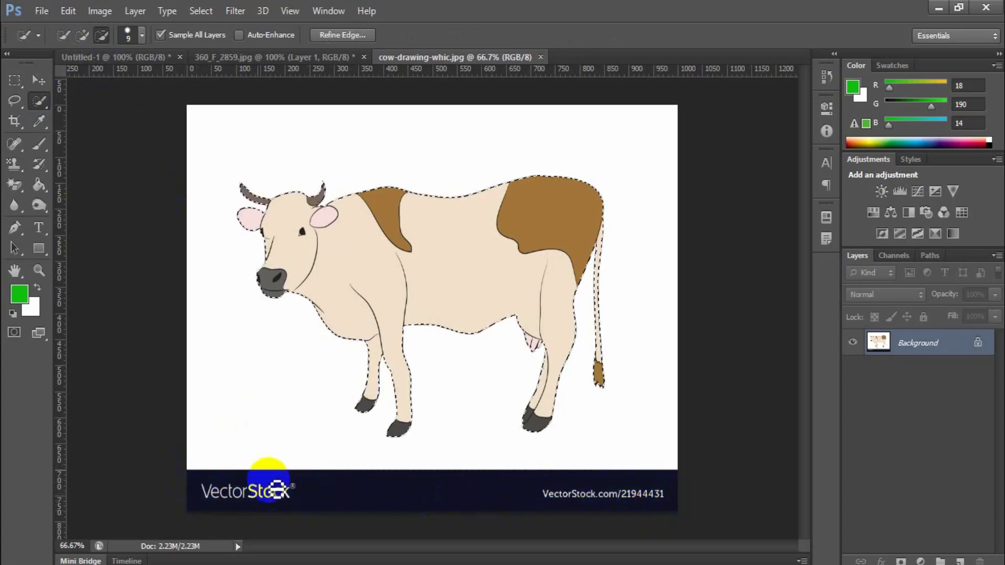
left_click(408, 244)
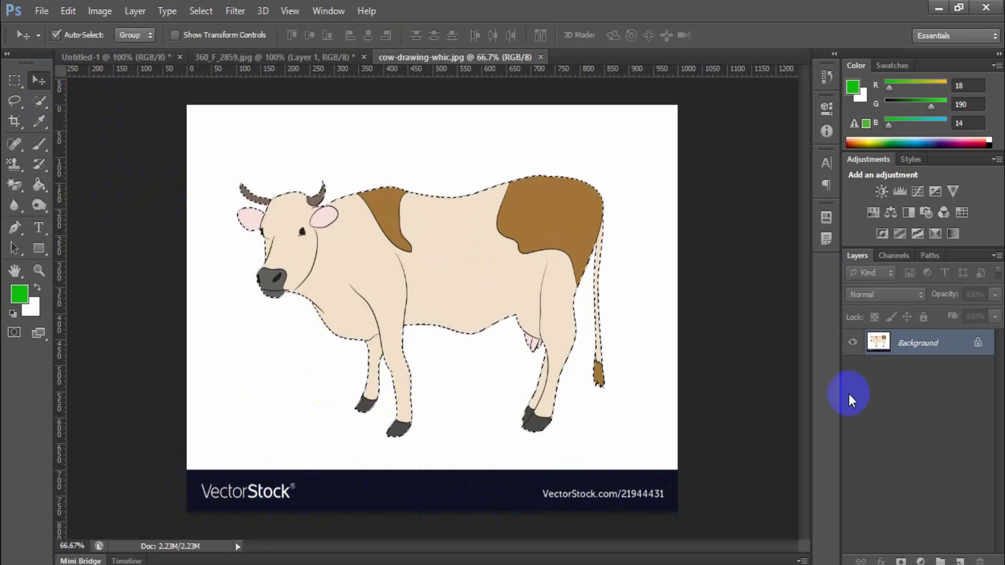
Step: Fill the cow selection with black on a new layer using the default colors, and deselect
left_click(959, 559)
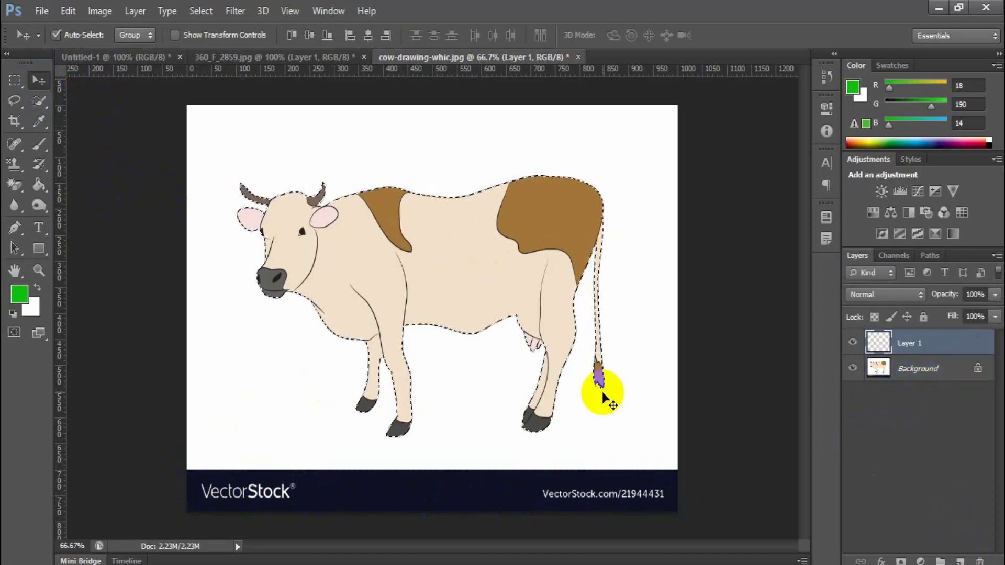
left_click(13, 315)
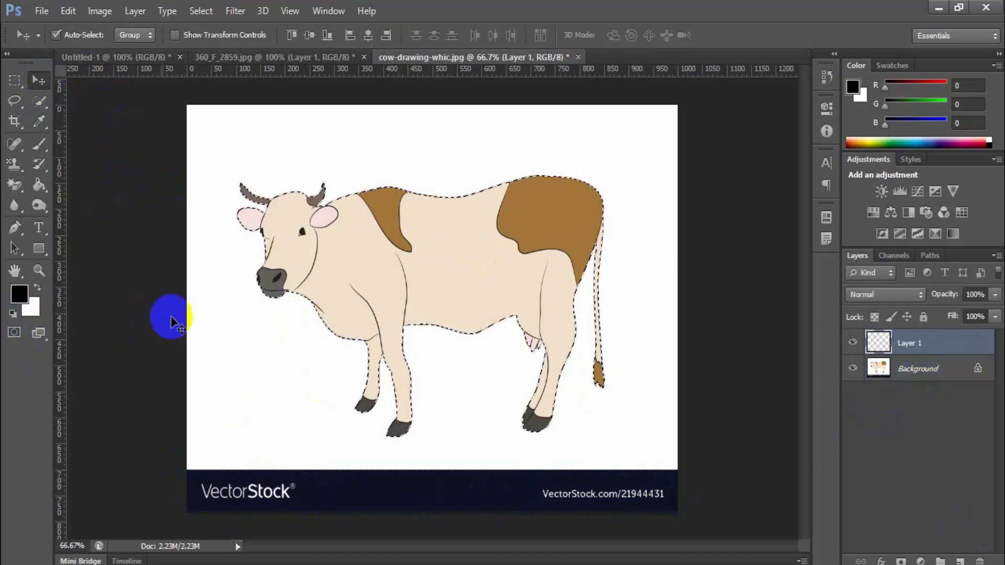
key("alt+BackSpace")
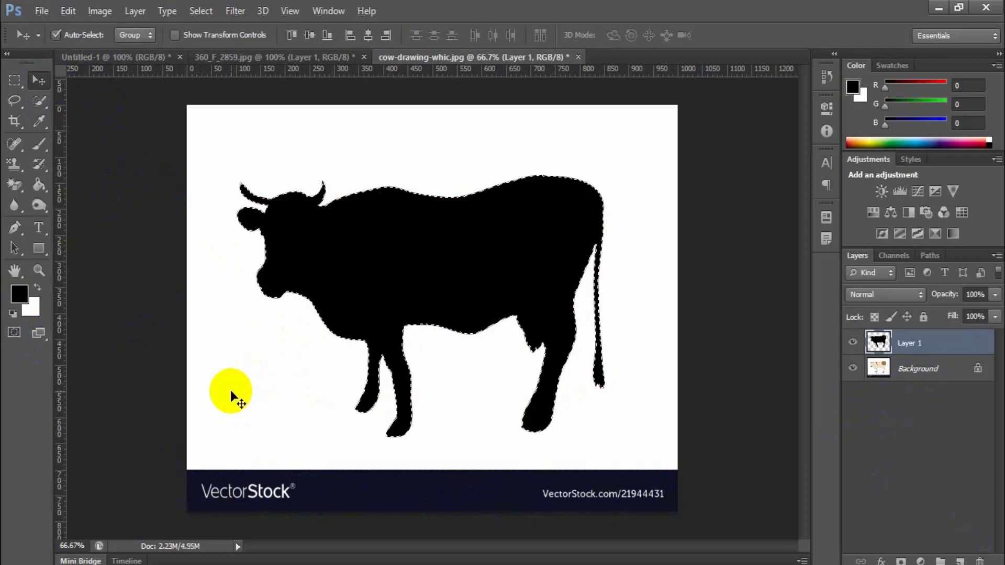
key("ctrl+d")
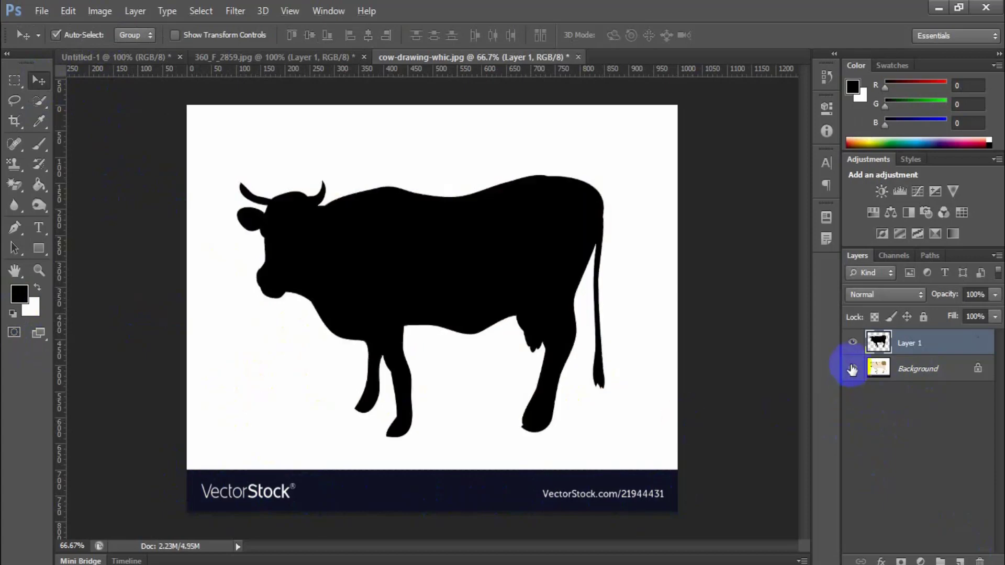
Step: Hide the Background layer and define the black cow silhouette as a brush preset named "cow"
left_click(853, 367)
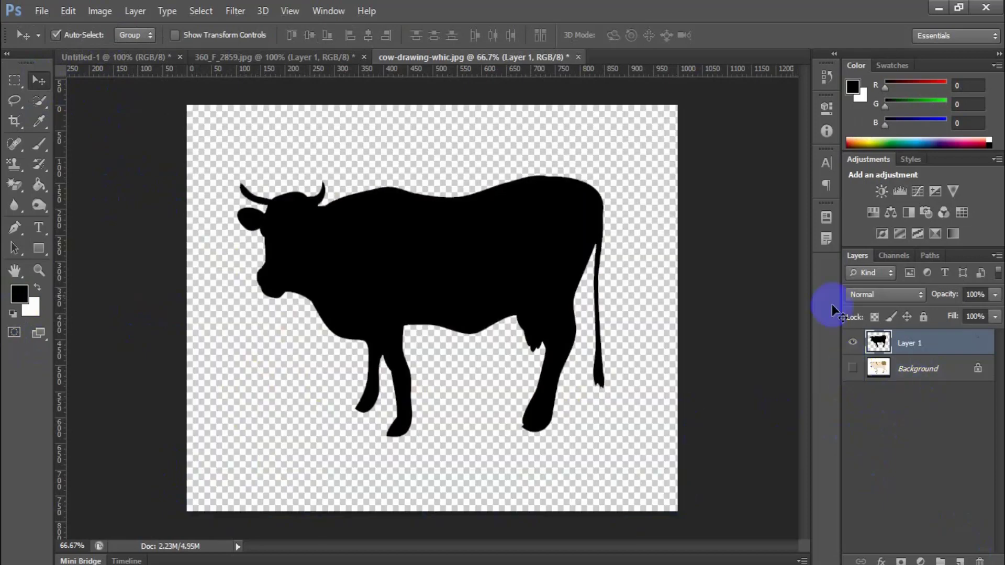
left_click(65, 11)
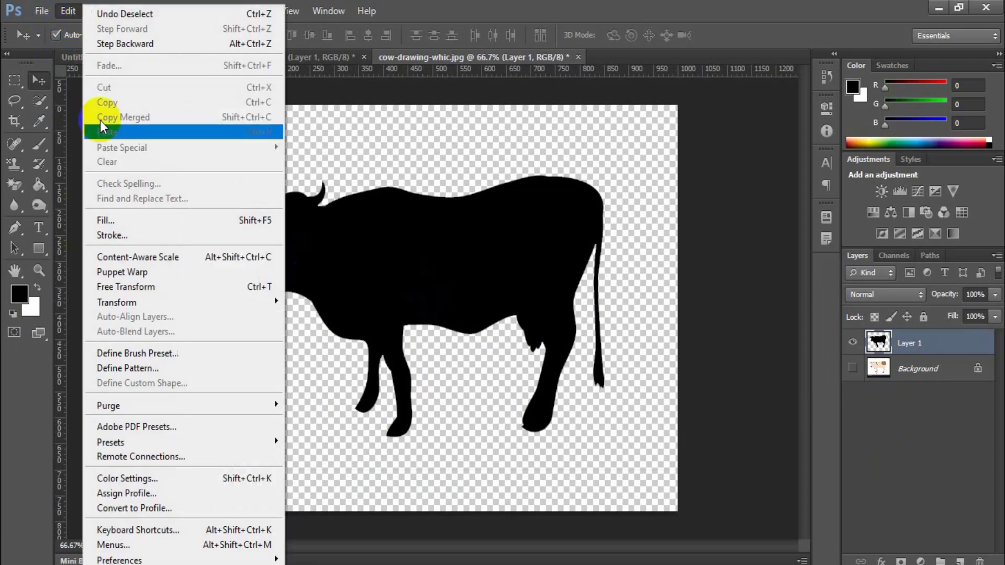
left_click(144, 355)
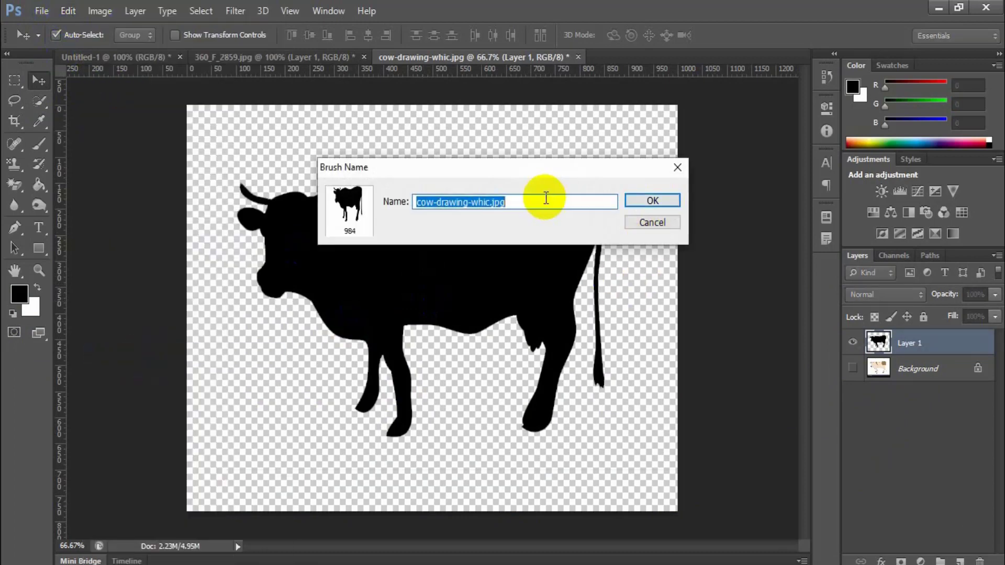
type("c")
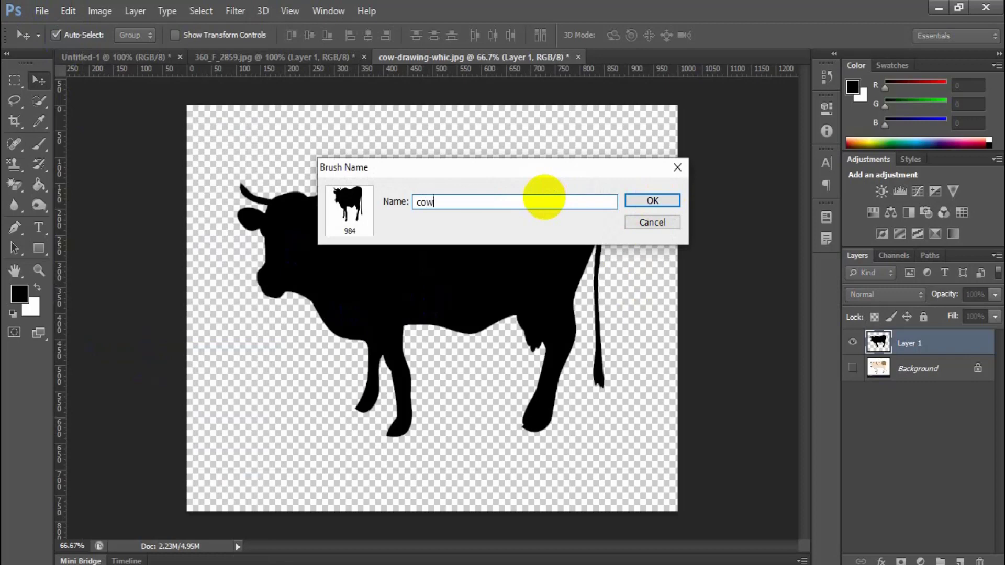
type("ow")
left_click(652, 200)
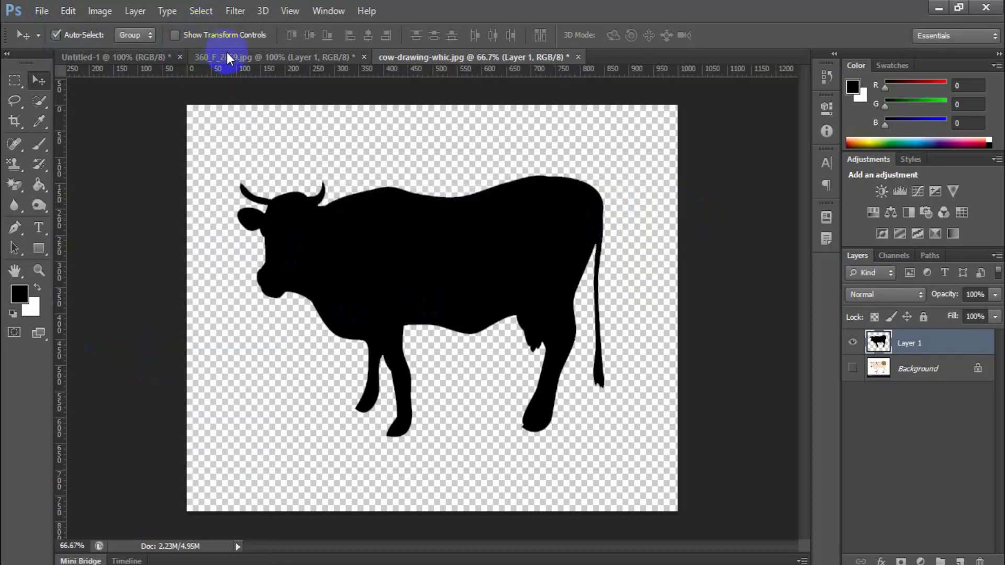
Step: Return to Untitled-1, choose the 984 px cow brush, and reduce its size to 600 px
left_click(150, 56)
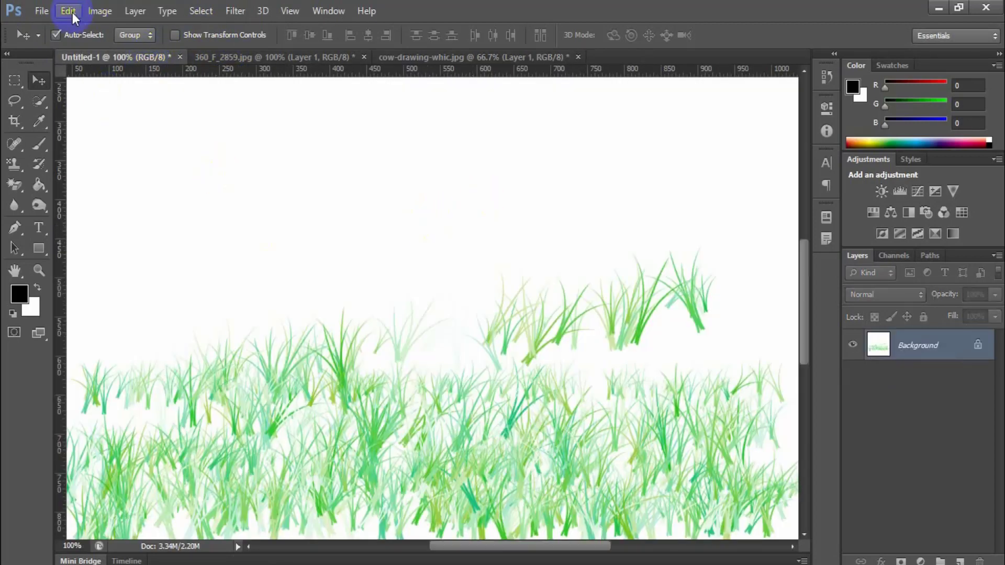
left_click(38, 142)
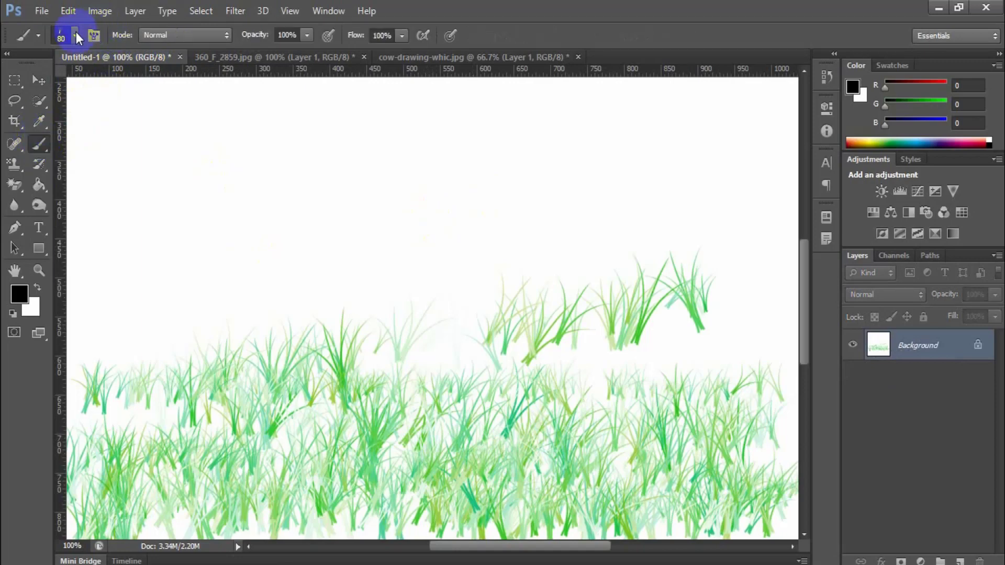
left_click(75, 35)
left_click(30, 230)
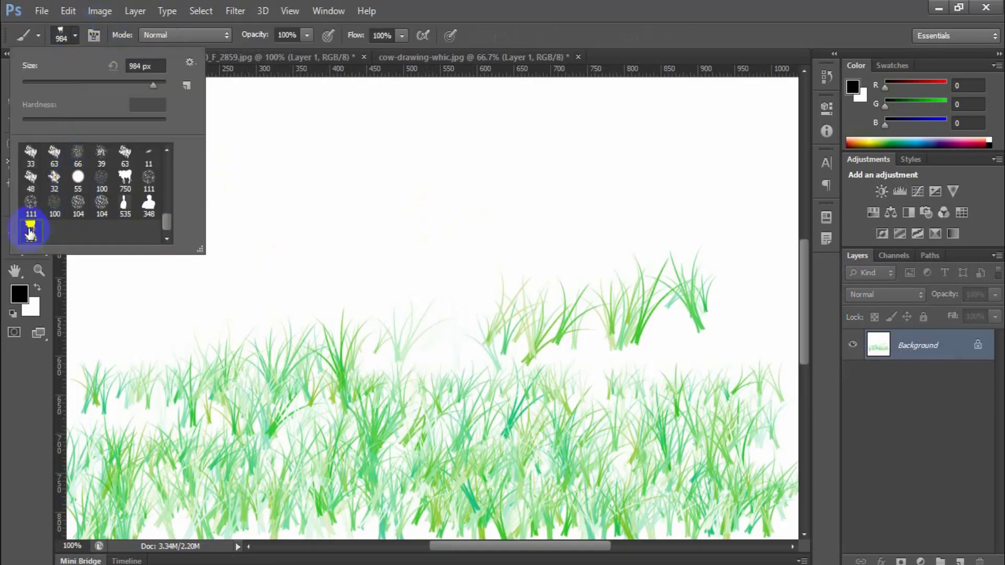
left_click(529, 3)
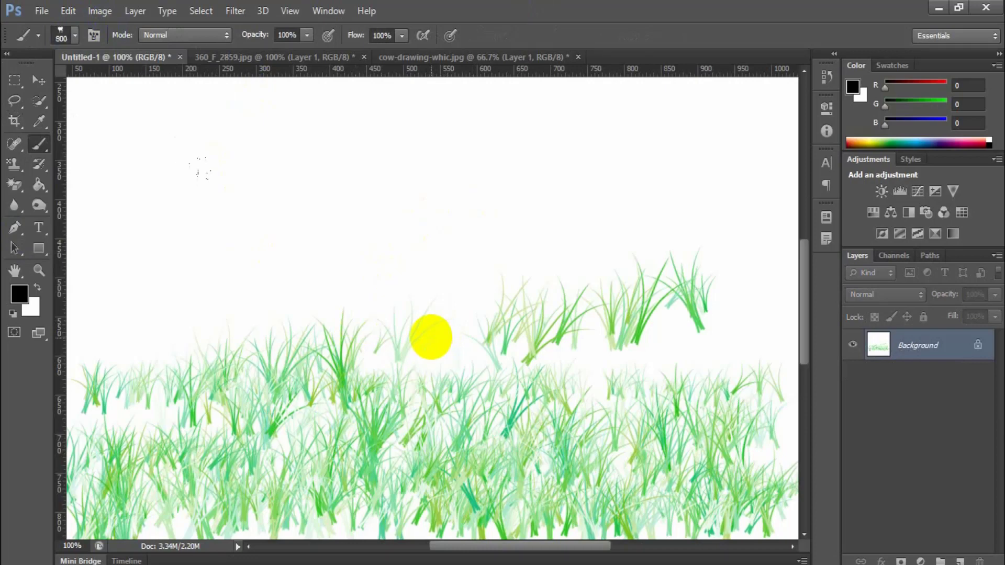
key("bracketleft")
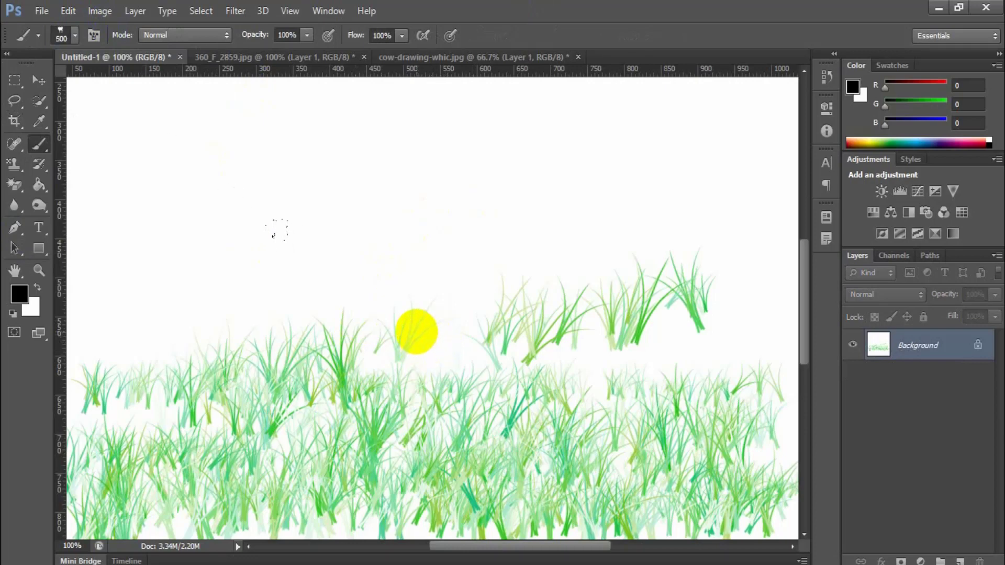
Step: Try stamping one black cow over the grass on the Background layer, and undo the stamp
left_click(416, 331)
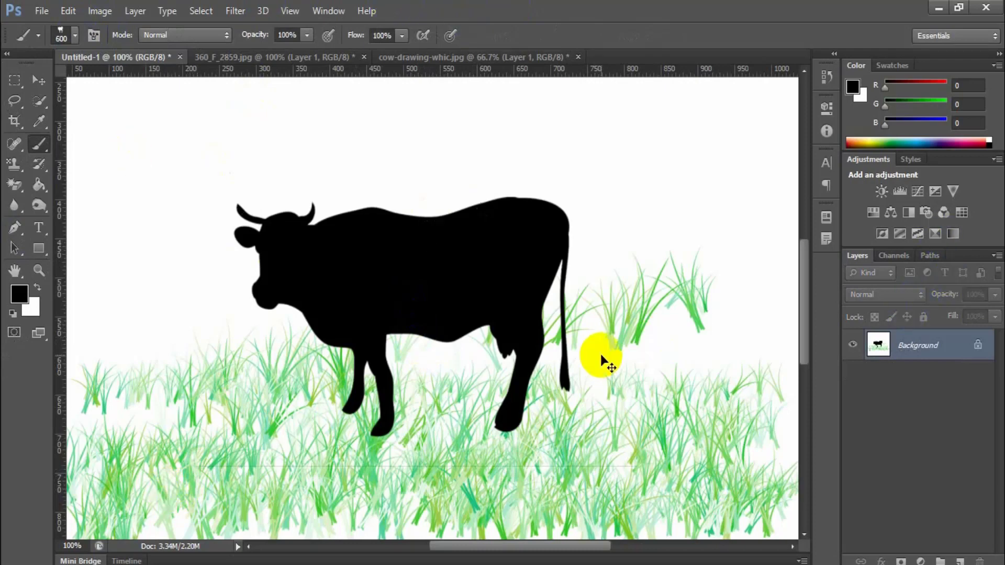
key("ctrl+z")
Step: Stamp the black cow over the grass on a new layer, and add another empty layer above it
left_click(958, 560)
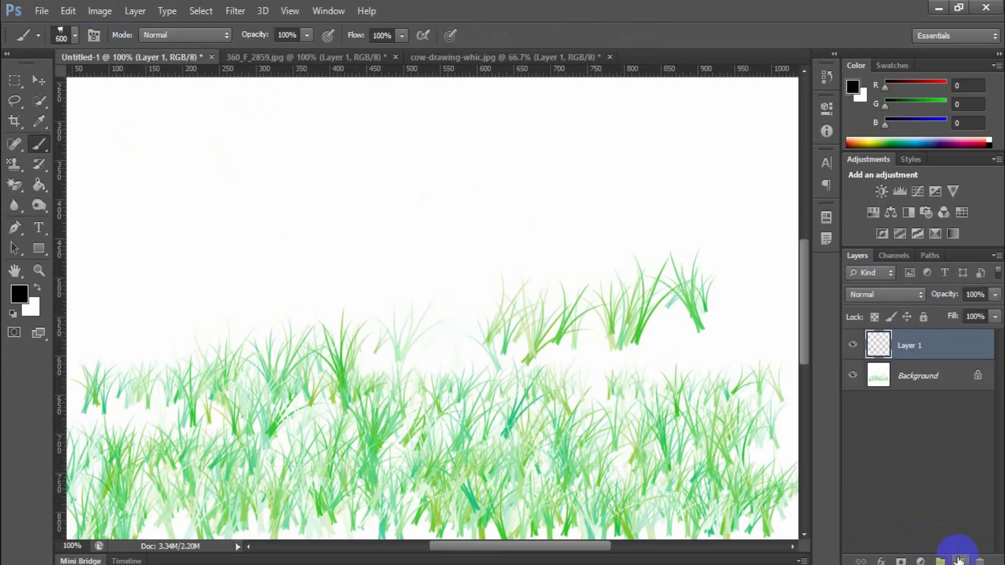
key("ctrl+v")
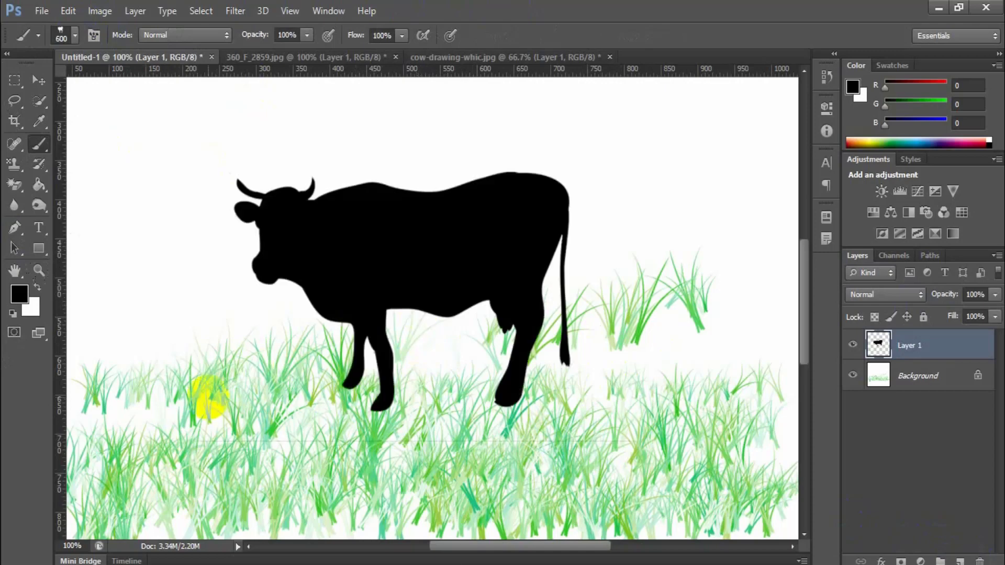
left_click(960, 560)
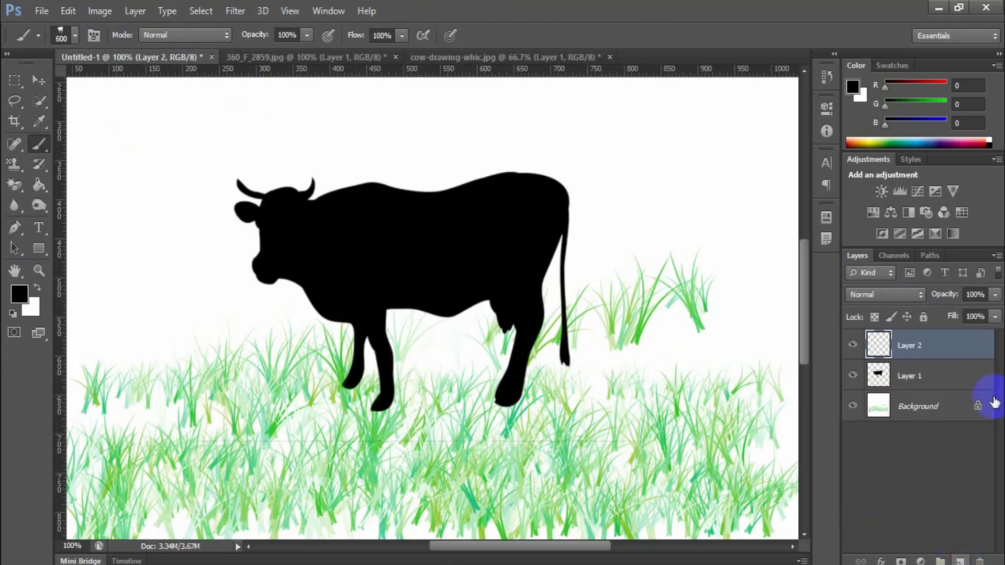
Step: Paint grass over the cow's feet on the top layer using the 134 px grass brush in green (R 19, G 193, B 52)
left_click(46, 146)
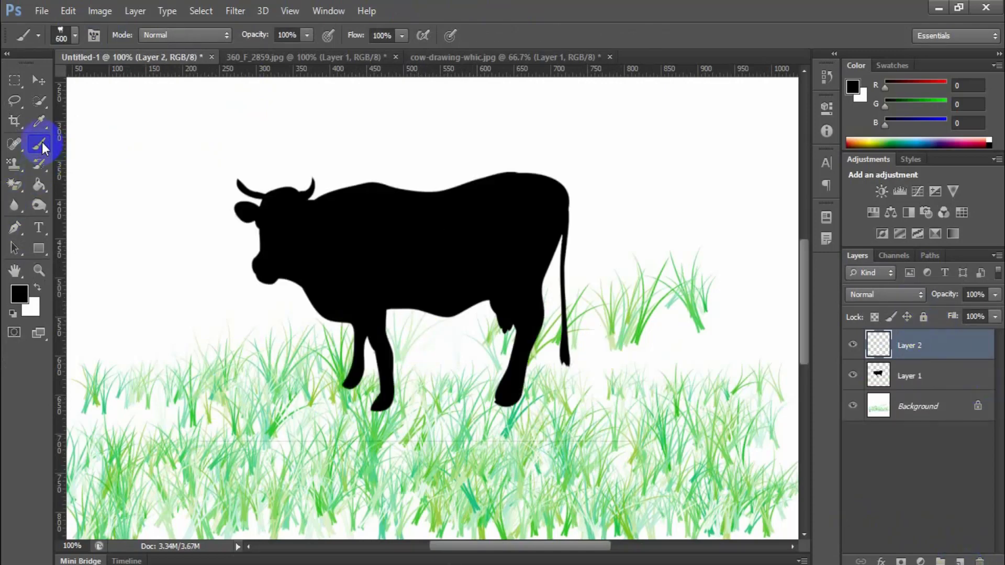
left_click(74, 35)
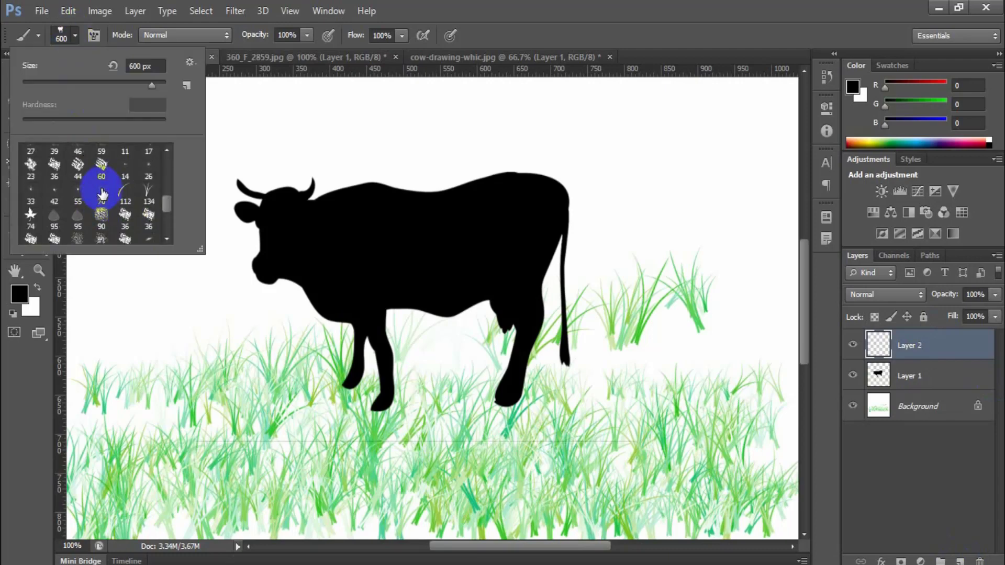
left_click(206, 274)
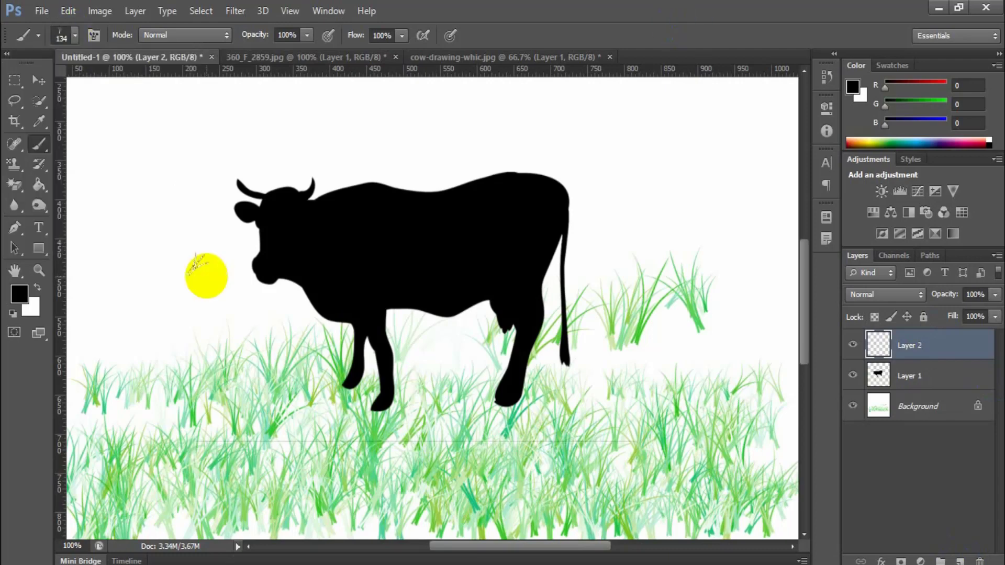
left_click(19, 293)
left_click(553, 303)
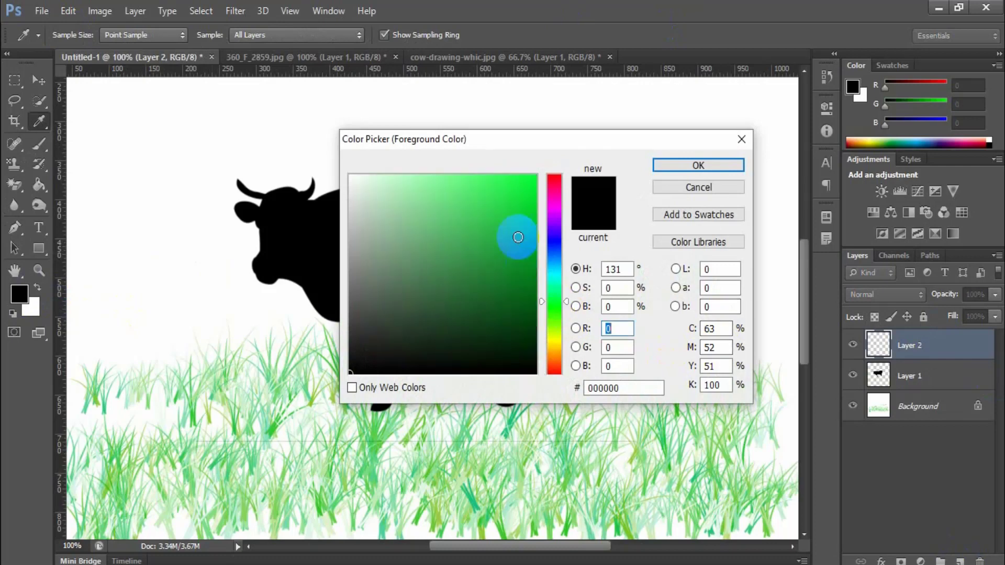
left_click(518, 224)
left_click(706, 167)
mouse_move(548, 383)
left_mouse_down()
mouse_move(320, 399)
mouse_move(326, 365)
mouse_move(420, 381)
mouse_move(520, 358)
mouse_move(562, 378)
mouse_move(552, 352)
mouse_move(580, 335)
left_mouse_up()
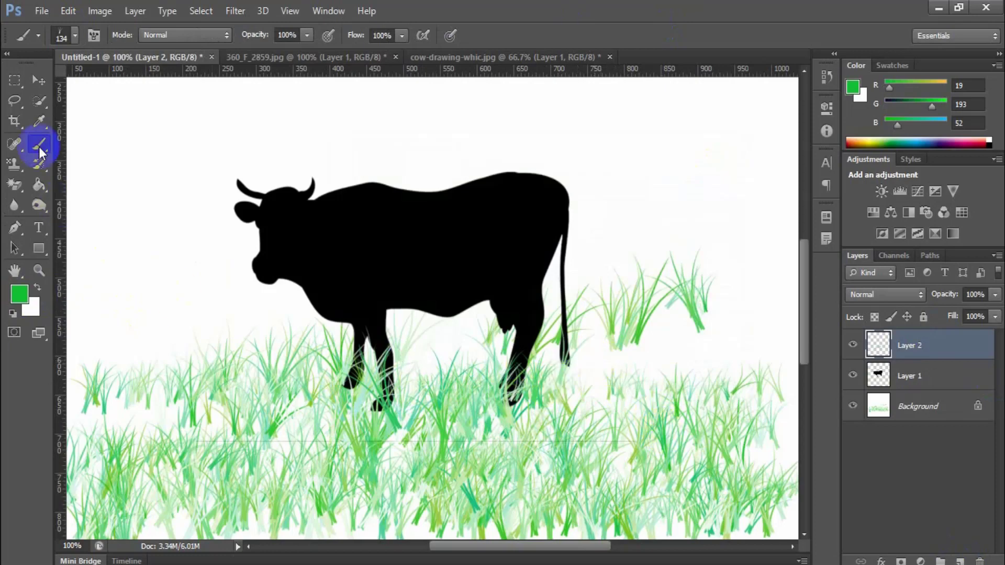
left_click(39, 79)
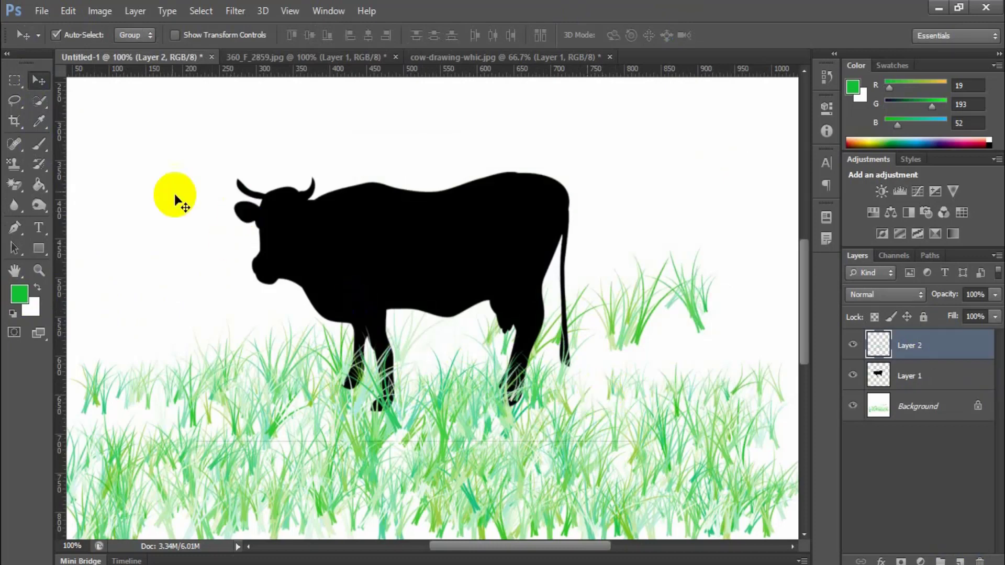
left_click(42, 140)
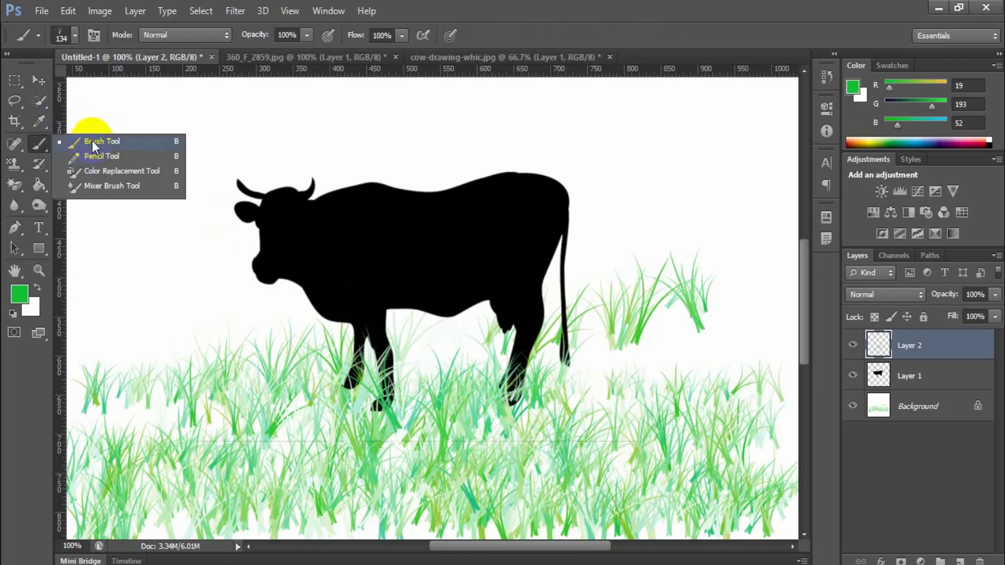
left_click(73, 37)
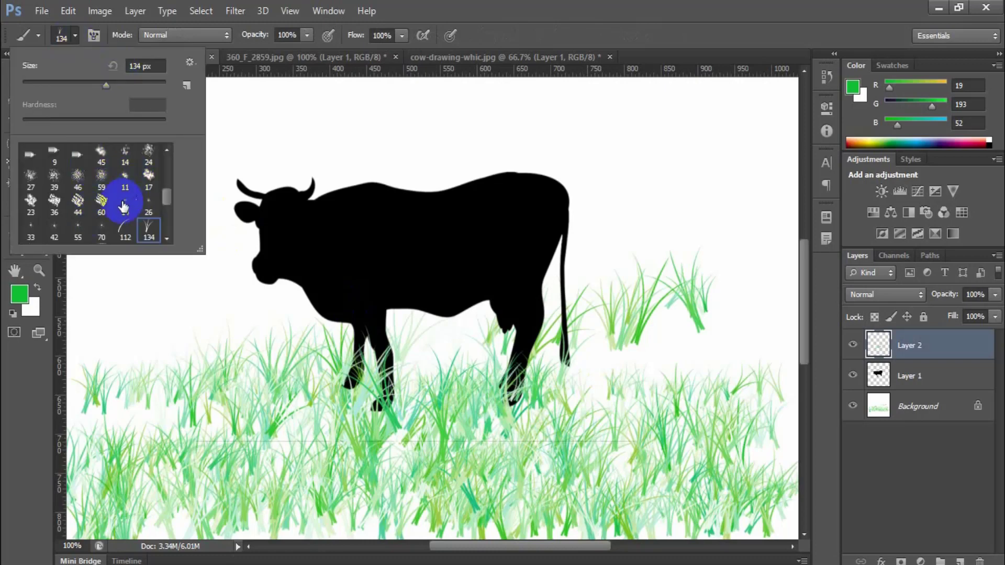
left_click(596, 3)
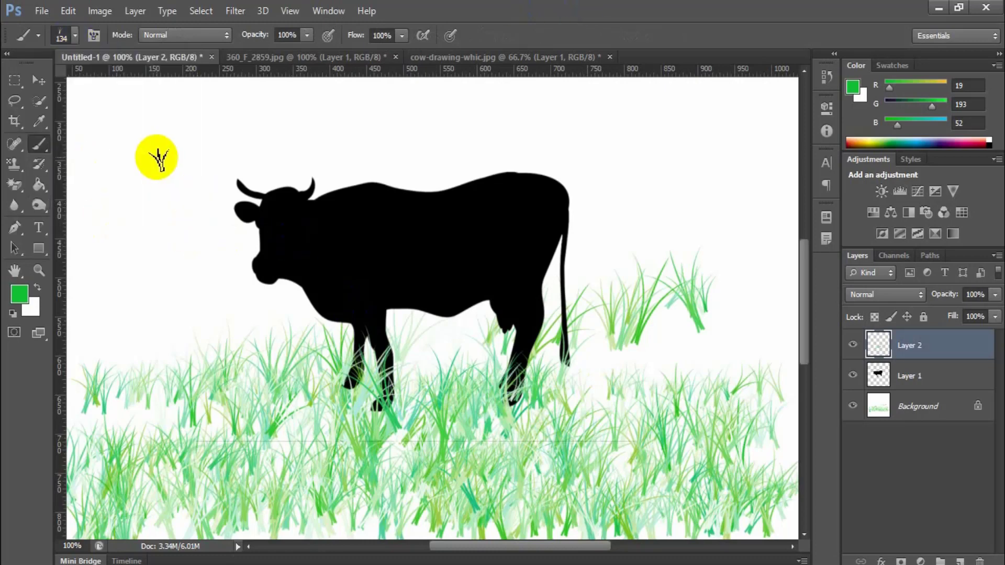
left_click(39, 143)
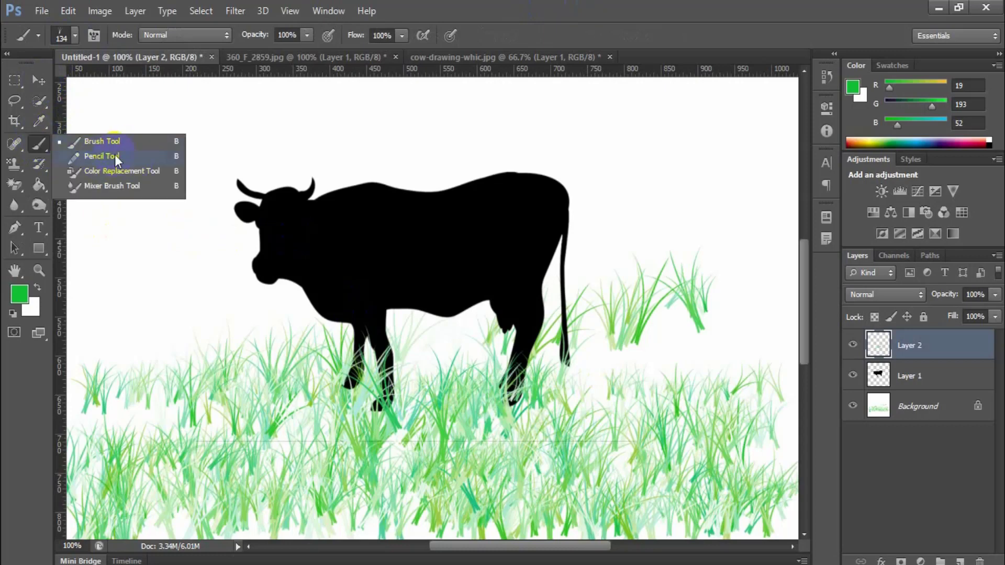
Step: Delete Layer 2 and Layer 1, and fill the Background layer with white to clear the grass
left_click(42, 85)
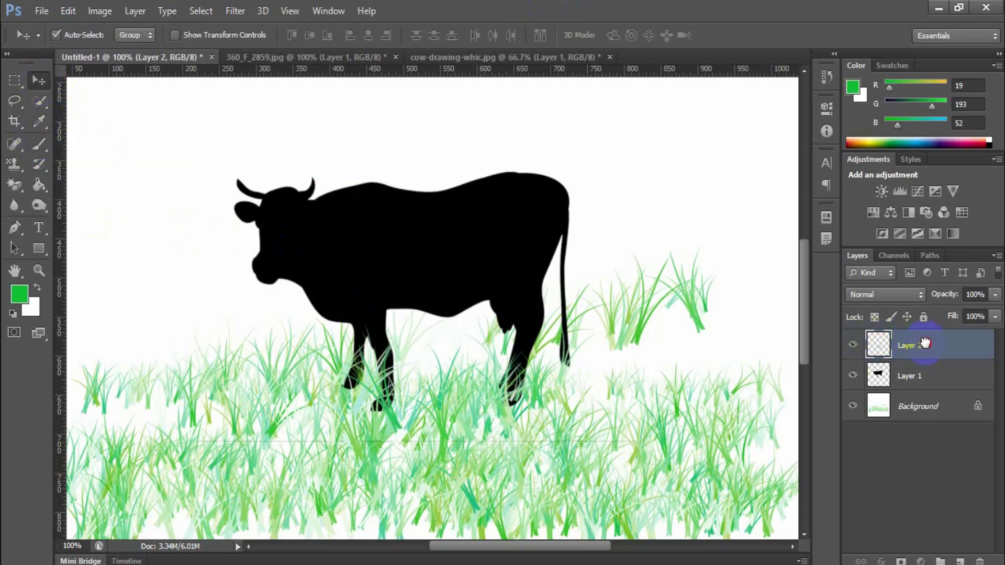
mouse_move(924, 345)
left_mouse_down()
mouse_move(978, 561)
mouse_move(968, 433)
mouse_move(979, 561)
left_mouse_up()
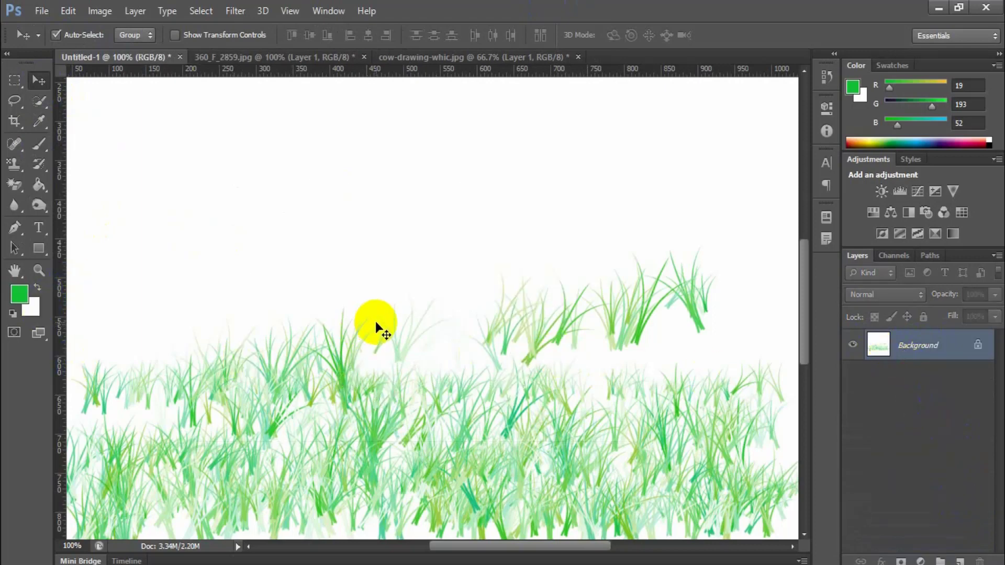
key("ctrl+BackSpace")
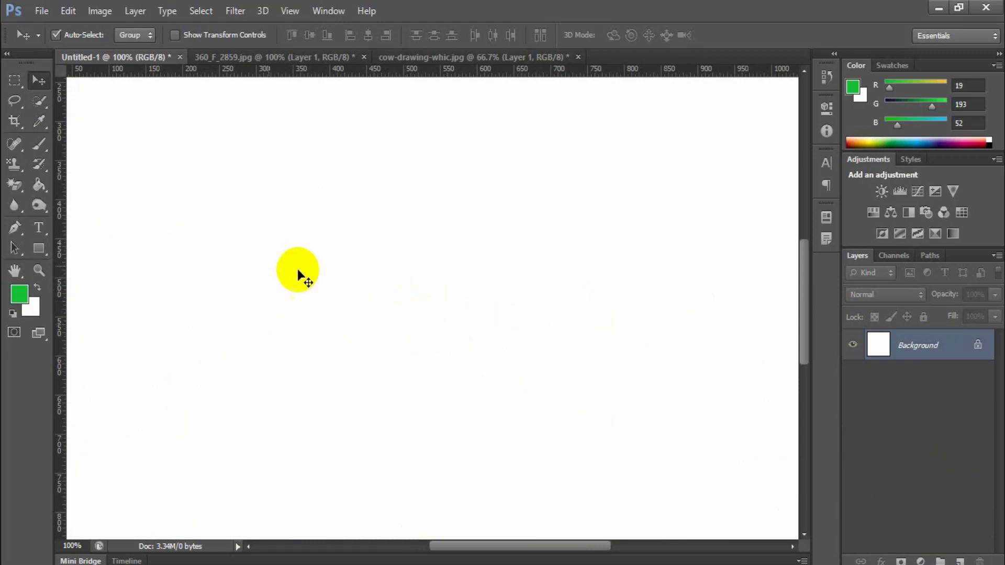
Step: Switch to the Pencil tool and reduce its size to 1 px
left_click(40, 144)
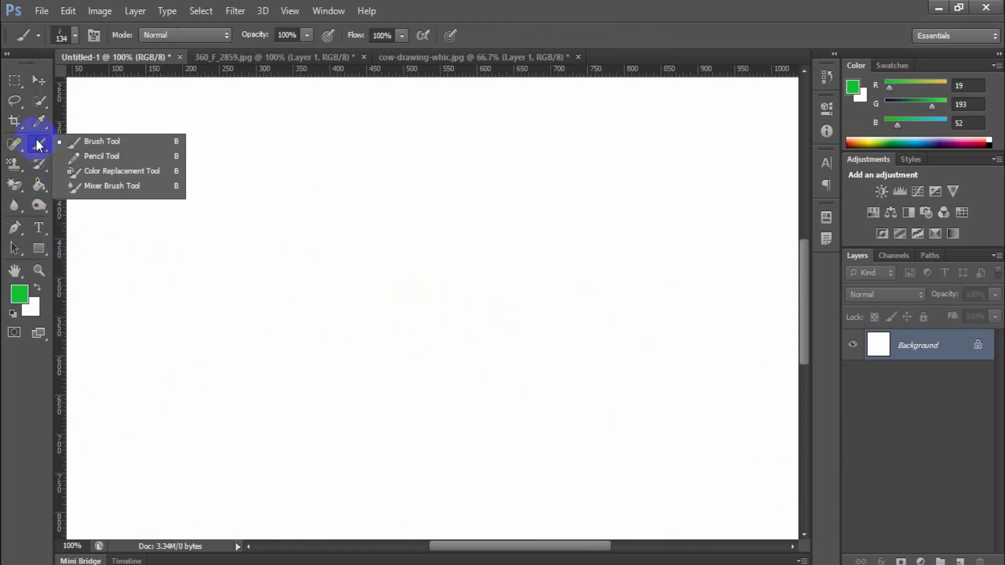
left_click(102, 156)
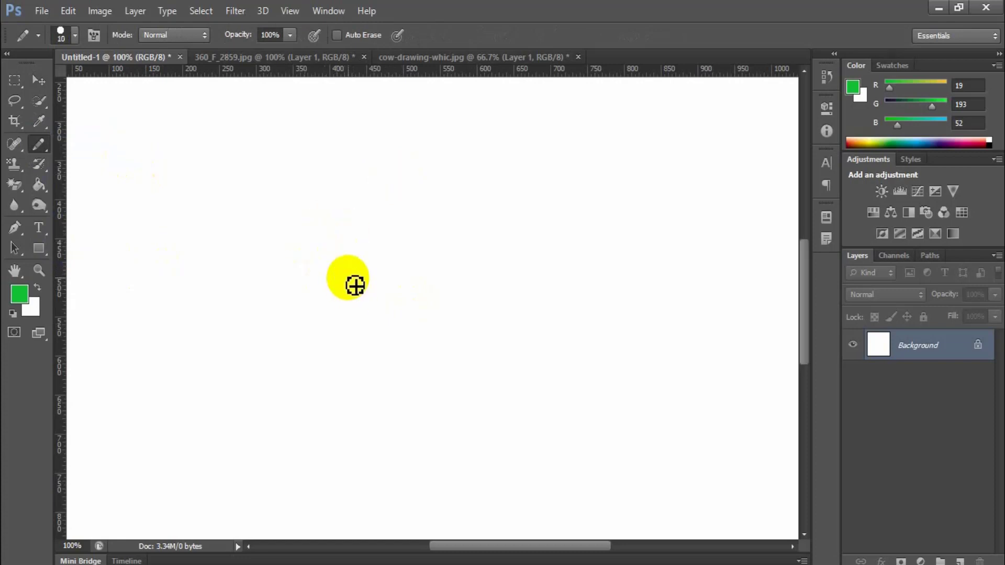
key("bracketleft")
key("bracketleft")
key("bracketleft")
key("bracketleft")
key("bracketleft")
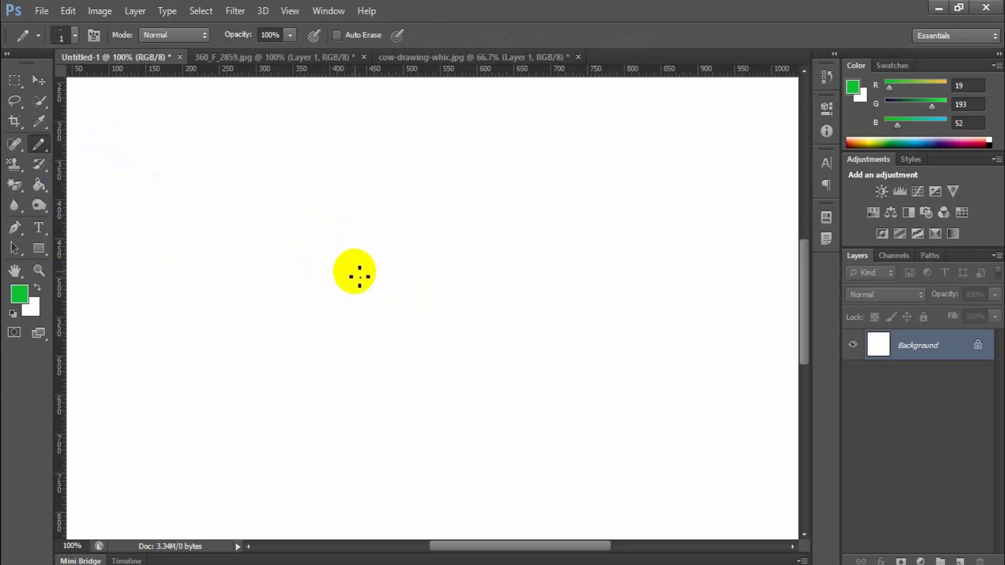
Step: Try sketching several curved green pencil lines, inspect them magnified, and clear the canvas with a white fill
mouse_move(309, 289)
left_mouse_down()
mouse_move(360, 256)
mouse_move(506, 188)
left_mouse_up()
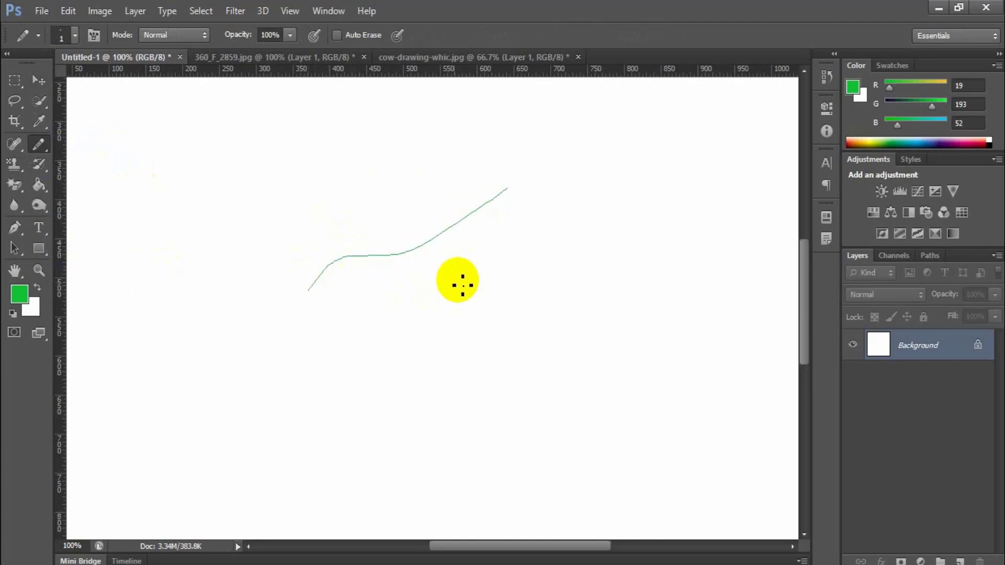
mouse_move(387, 303)
left_mouse_down()
mouse_move(623, 209)
mouse_move(671, 152)
left_mouse_up()
mouse_move(586, 342)
left_mouse_down()
mouse_move(303, 171)
mouse_move(291, 183)
mouse_move(323, 180)
mouse_move(294, 243)
mouse_move(378, 336)
mouse_move(471, 409)
left_mouse_up()
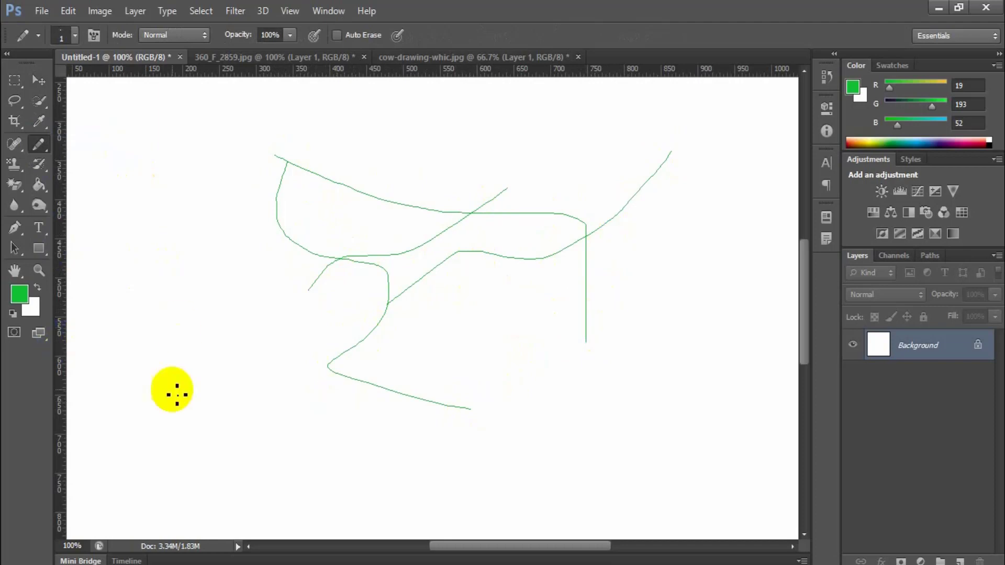
mouse_move(183, 371)
left_mouse_down()
mouse_move(159, 269)
mouse_move(228, 223)
mouse_move(237, 275)
mouse_move(199, 367)
mouse_move(153, 400)
left_mouse_up()
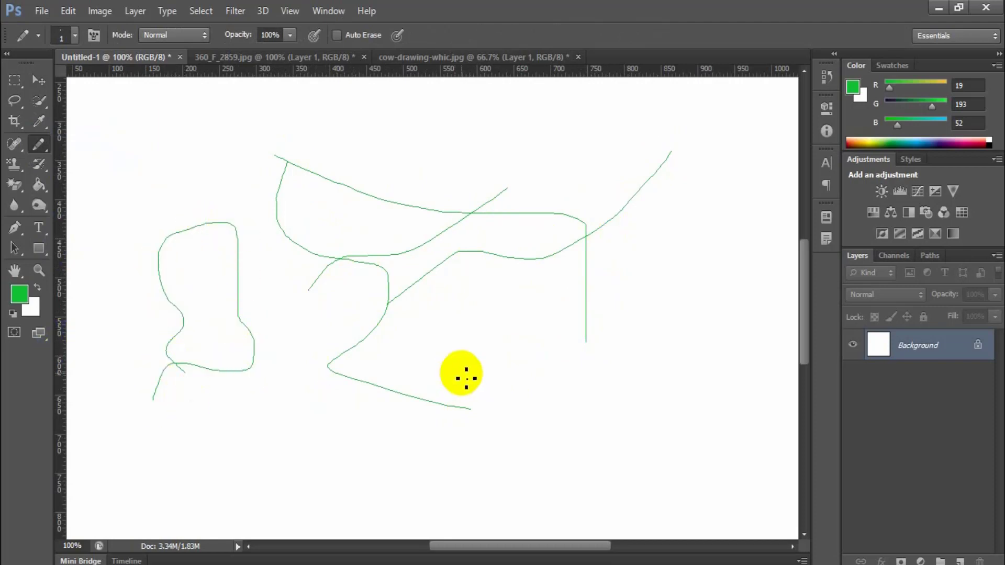
key("ctrl+plus")
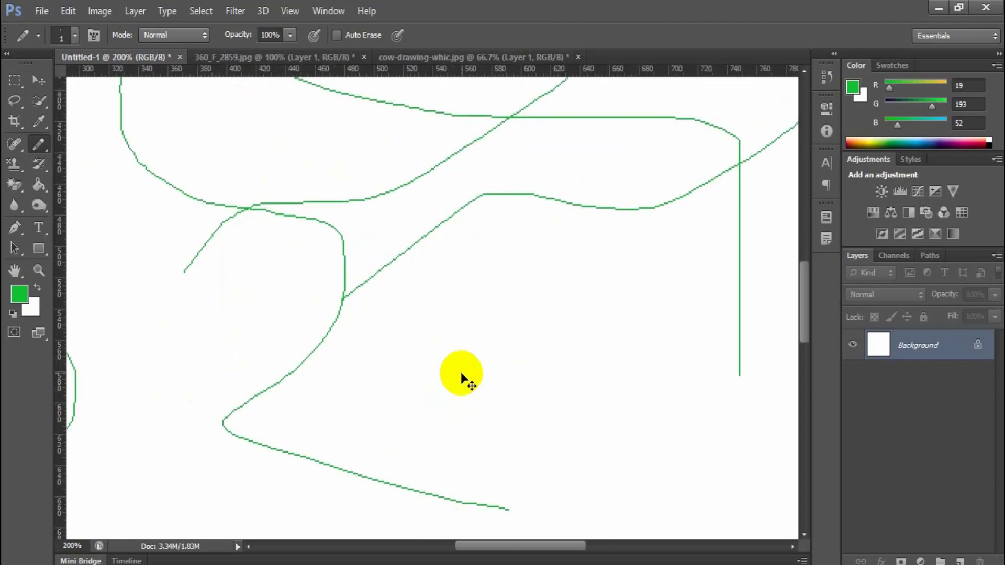
key("ctrl+minus")
key("ctrl+BackSpace")
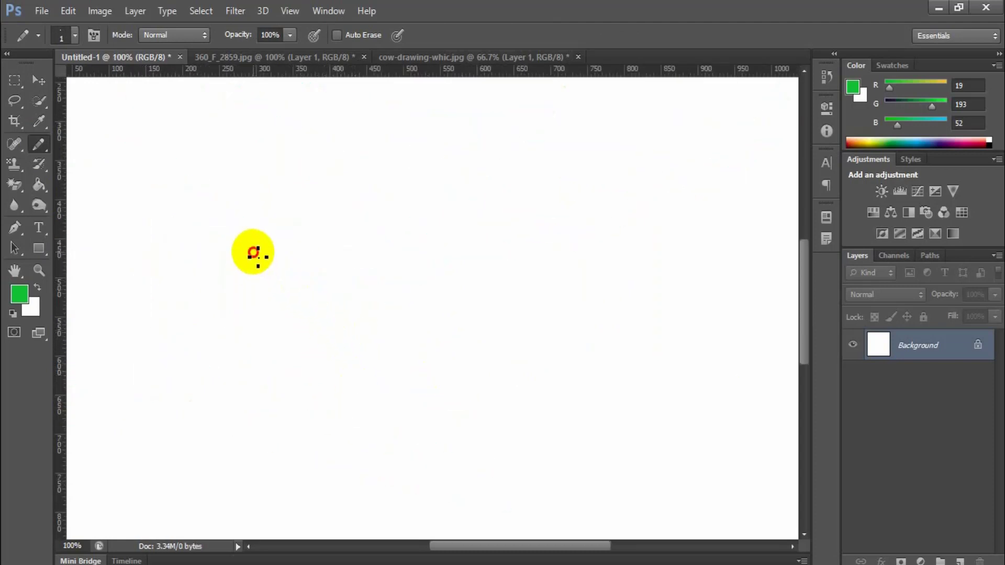
Step: Try sketching a small signature-like scribble with the pencil, and undo it
left_click(253, 252)
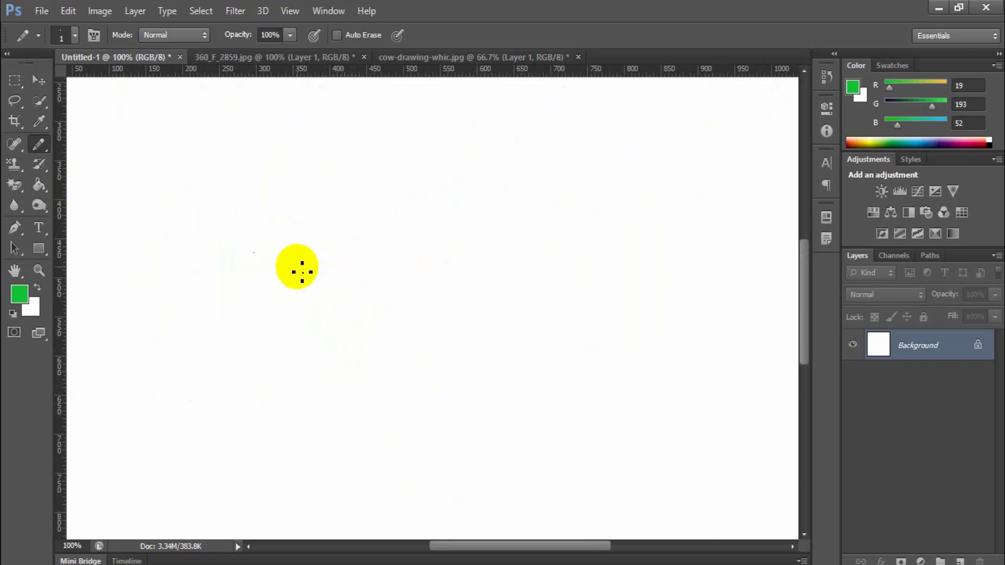
mouse_move(291, 307)
left_mouse_down()
mouse_move(280, 235)
mouse_move(311, 250)
mouse_move(355, 249)
mouse_move(377, 225)
left_mouse_up()
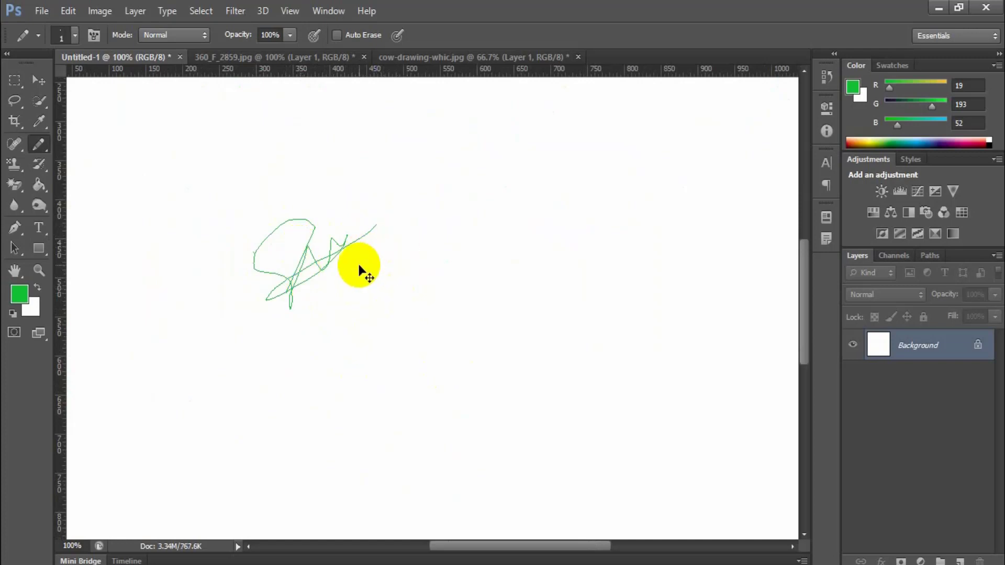
key("ctrl+z")
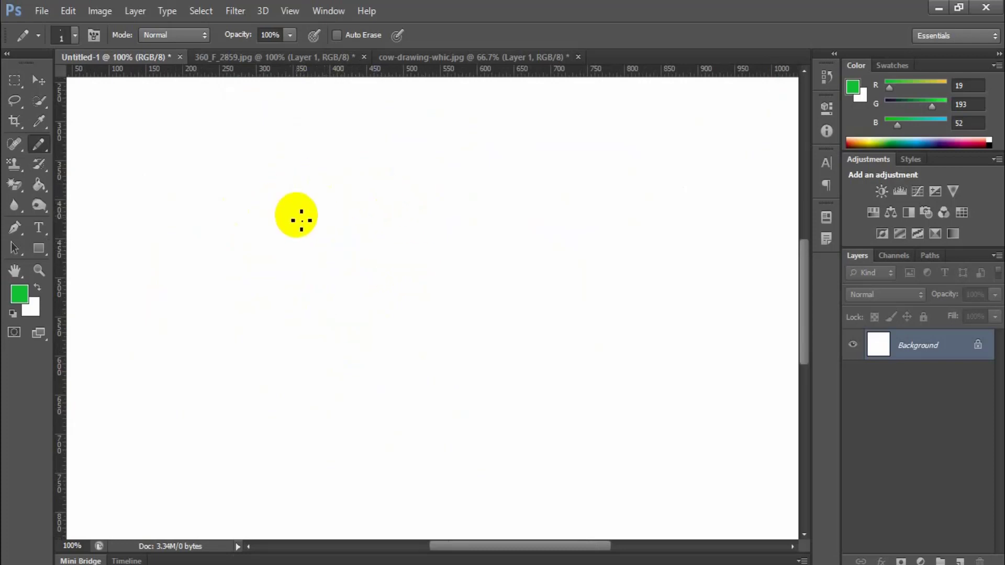
Step: Sketch a few wavy green lines rising diagonally across the blank canvas with the 1 px Pencil tool
left_click_drag(43, 145, 95, 143)
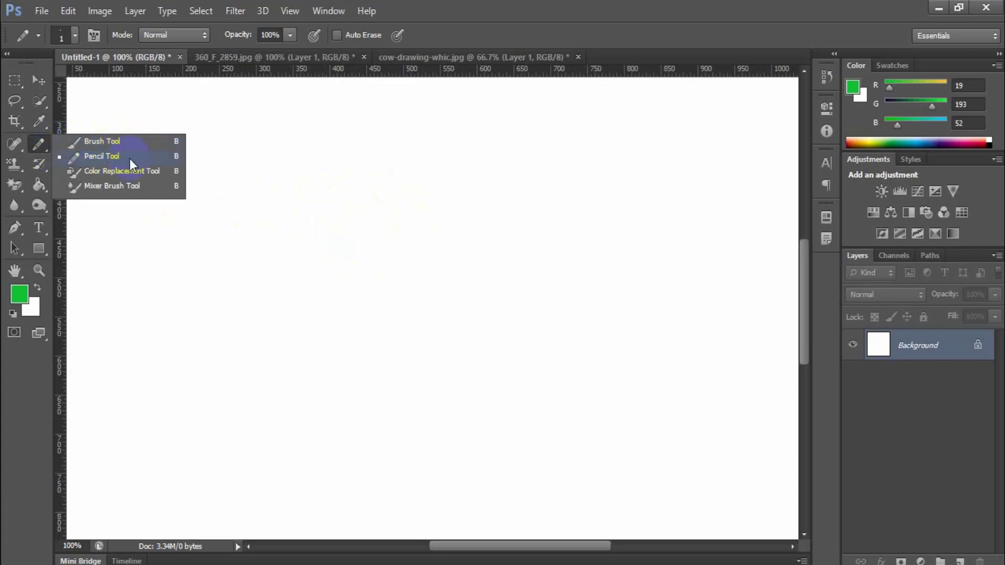
left_click_drag(130, 158, 130, 159)
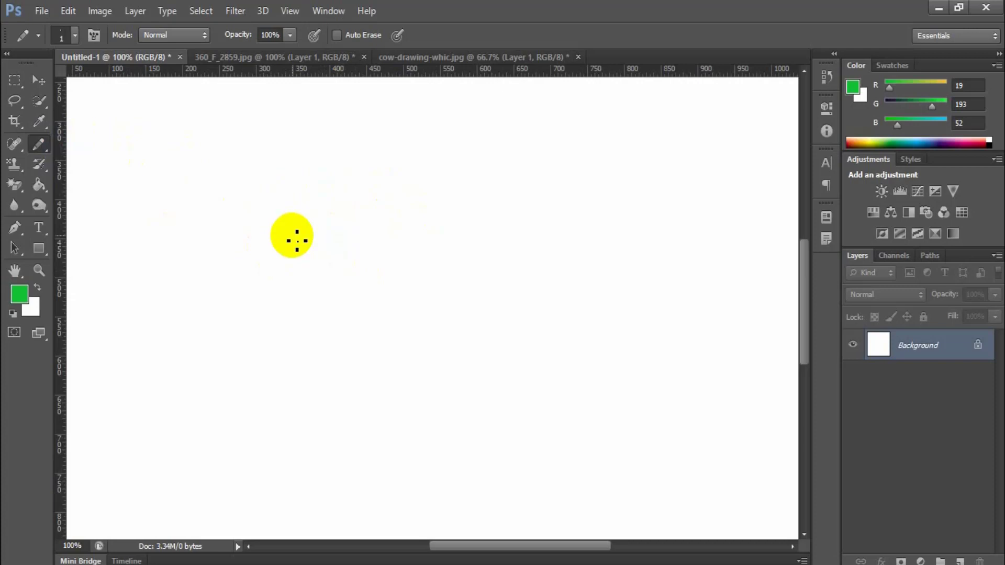
mouse_move(296, 262)
left_mouse_down()
mouse_move(326, 253)
mouse_move(354, 226)
mouse_move(579, 166)
mouse_move(369, 304)
mouse_move(270, 351)
left_mouse_up()
left_click_drag(299, 295, 538, 220)
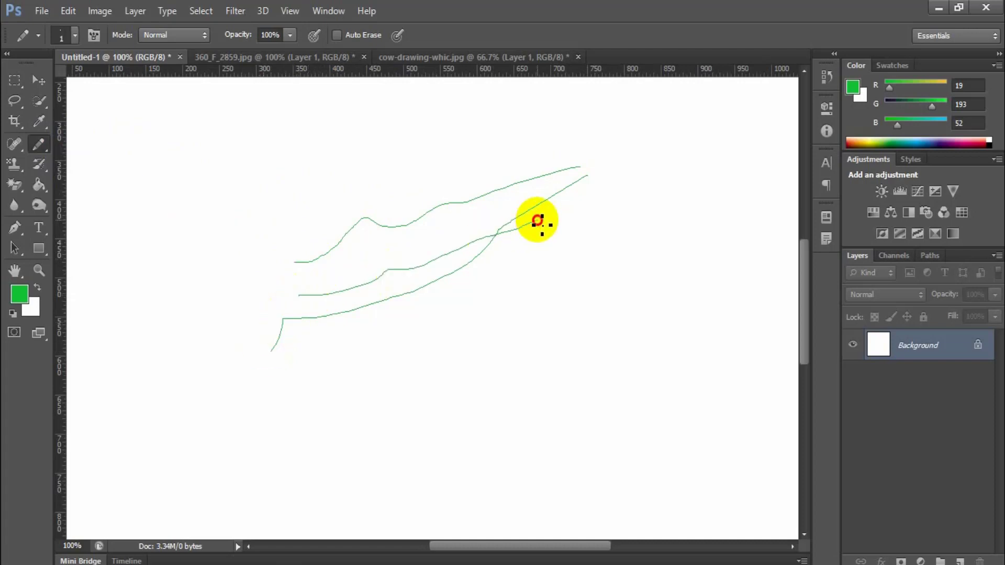